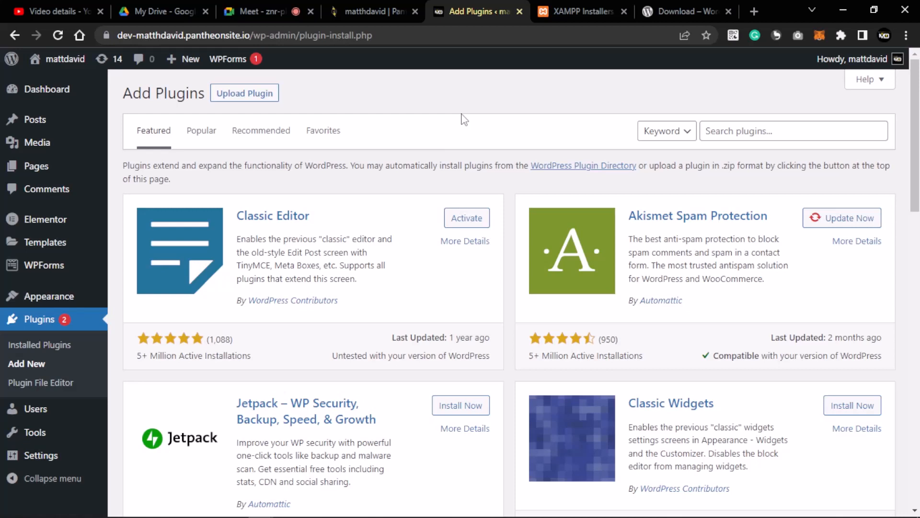
- Search the Add Plugins directory for 'form' to list matching form plugins
{"action": "left_click", "coordinate": [764, 130]}
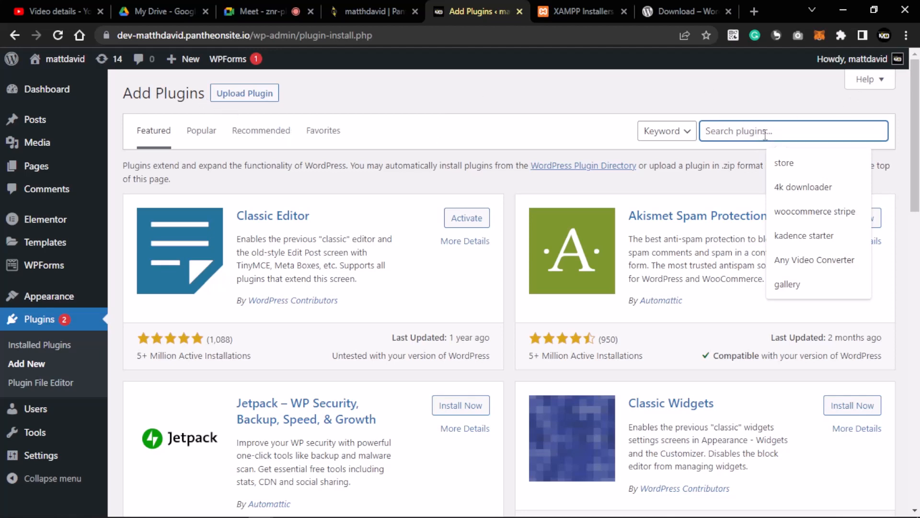
{"action": "type", "text": "form"}
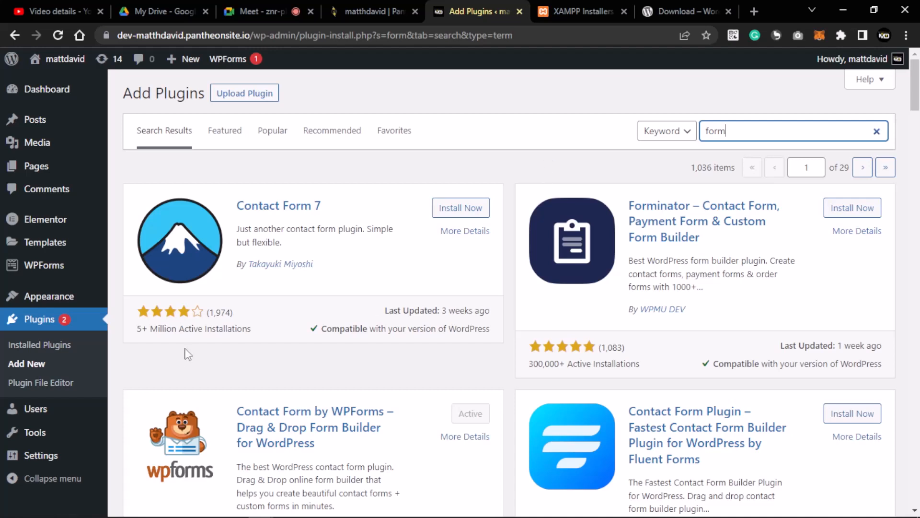
{"action": "left_click", "coordinate": [252, 331]}
{"action": "left_click_drag", "start_coordinate": [244, 335], "coordinate": [238, 330]}
{"action": "left_click", "coordinate": [256, 333]}
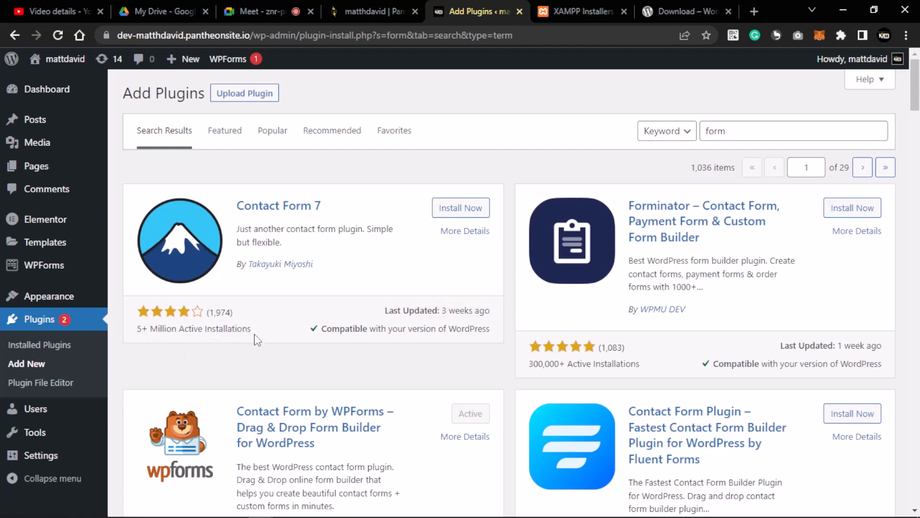
{"action": "scroll", "coordinate": [137, 334], "scroll_direction": "down", "scroll_amount": 1}
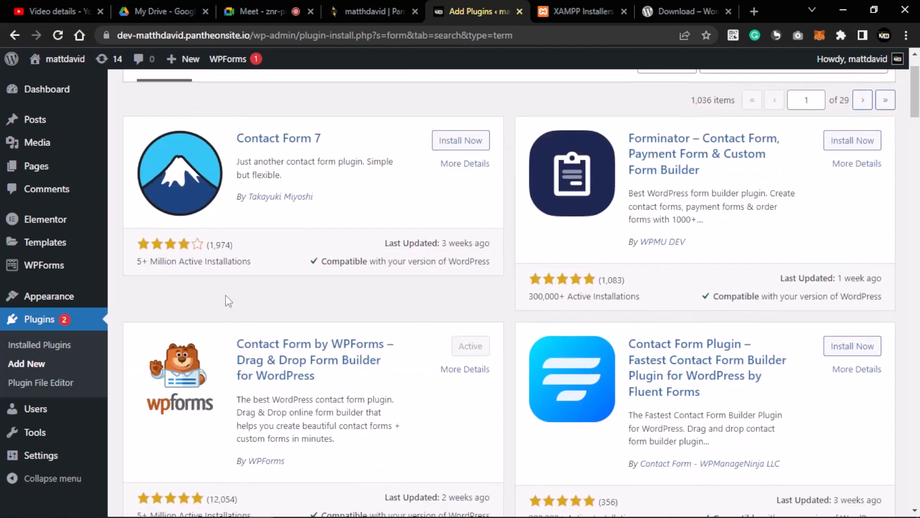
{"action": "scroll", "coordinate": [237, 285], "scroll_direction": "up", "scroll_amount": 1}
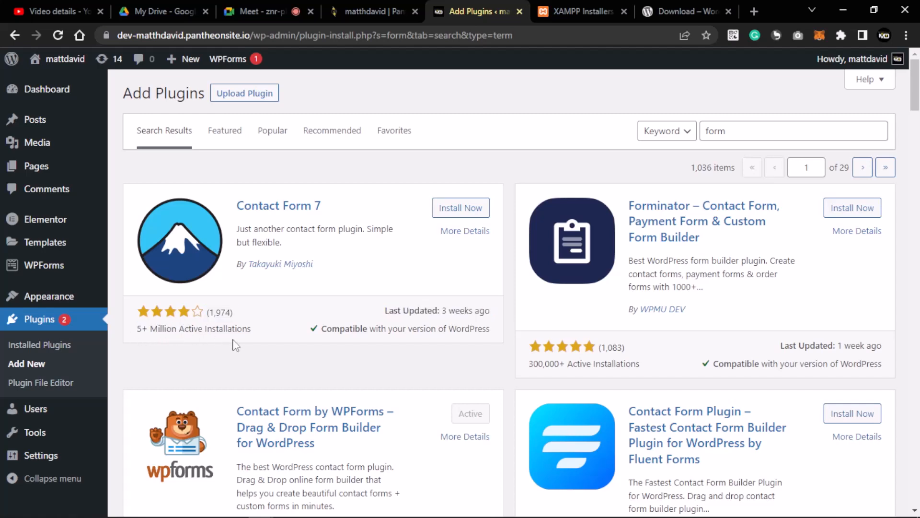
{"action": "scroll", "coordinate": [225, 347], "scroll_direction": "down", "scroll_amount": 3}
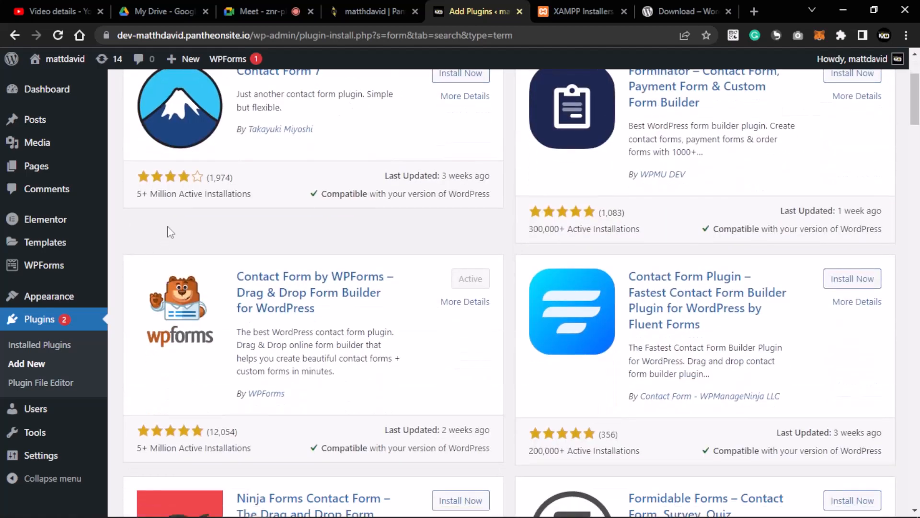
{"action": "scroll", "coordinate": [271, 235], "scroll_direction": "up", "scroll_amount": 3}
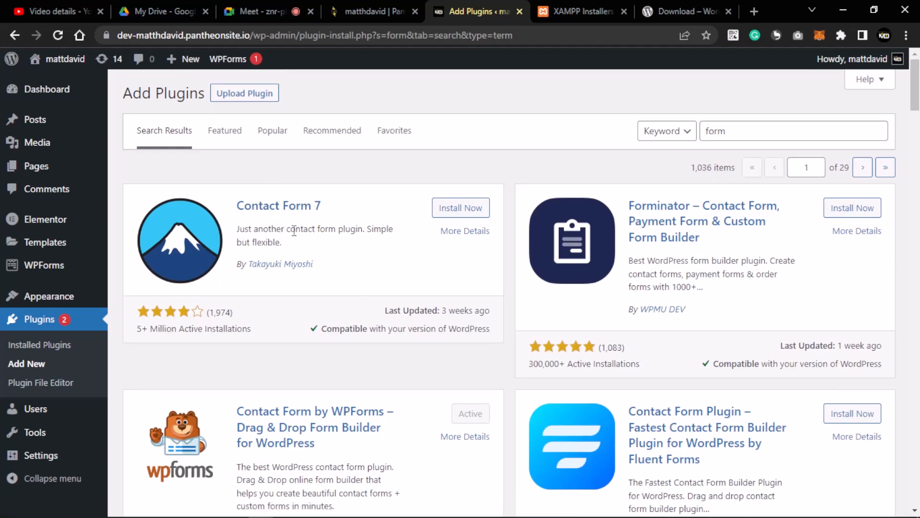
{"action": "left_click_drag", "start_coordinate": [236, 329], "coordinate": [124, 317]}
{"action": "left_click", "coordinate": [125, 317]}
{"action": "scroll", "coordinate": [235, 340], "scroll_direction": "down", "scroll_amount": 4}
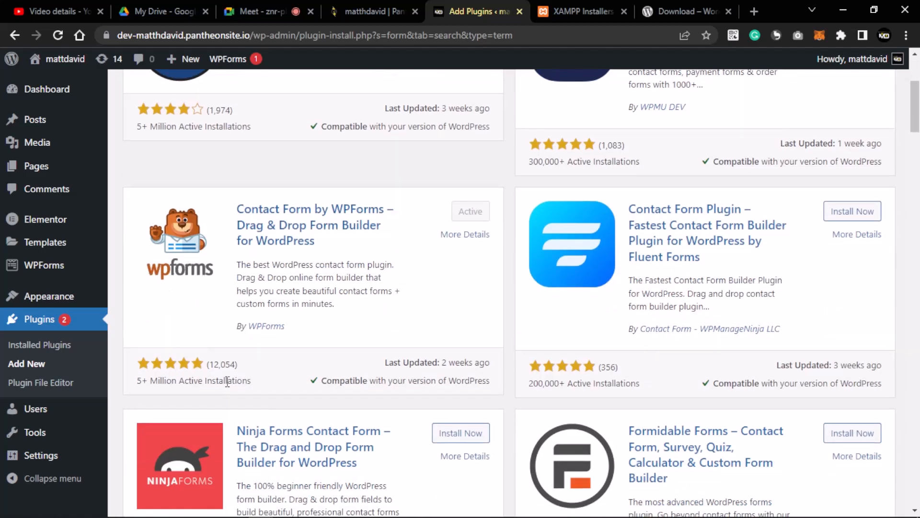
- Browse the 'form' results and highlight Contact Form 7's active installation count
{"action": "mouse_move", "coordinate": [28, 276]}
{"action": "scroll", "coordinate": [278, 168], "scroll_direction": "down", "scroll_amount": 4}
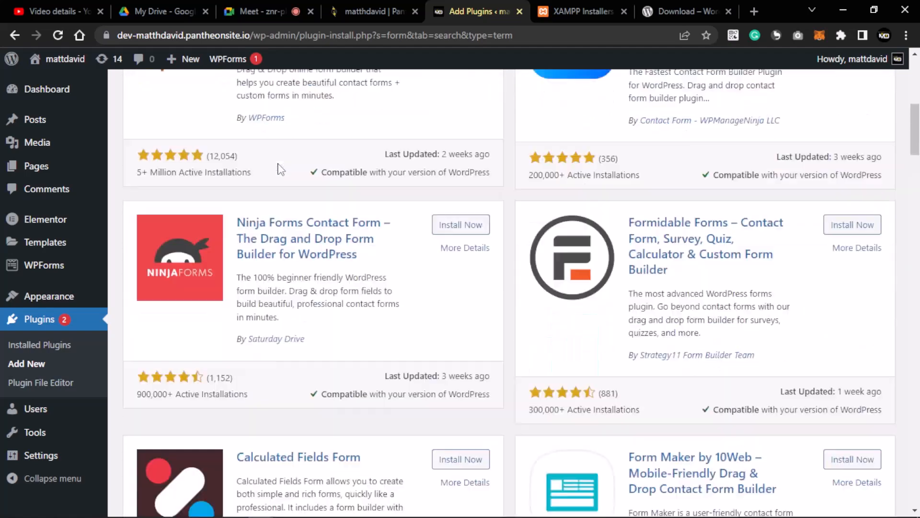
{"action": "scroll", "coordinate": [280, 170], "scroll_direction": "up", "scroll_amount": 7}
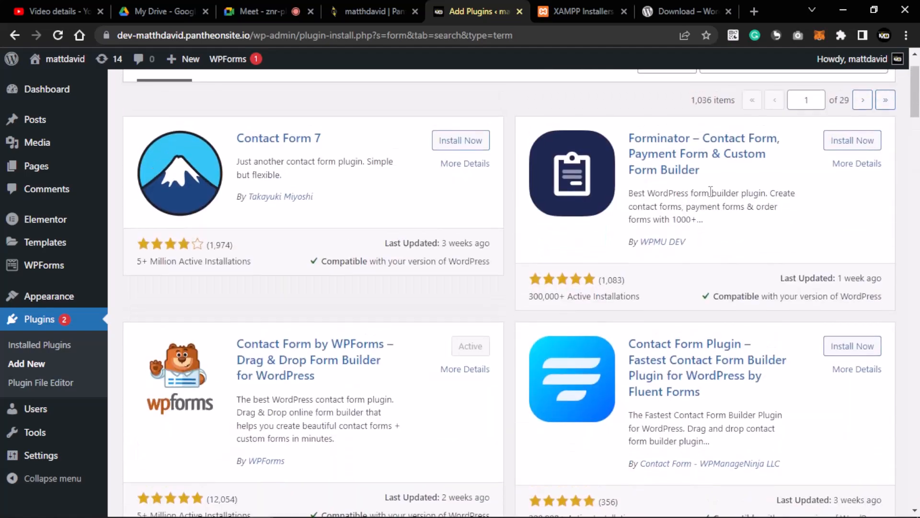
{"action": "scroll", "coordinate": [711, 191], "scroll_direction": "down", "scroll_amount": 11}
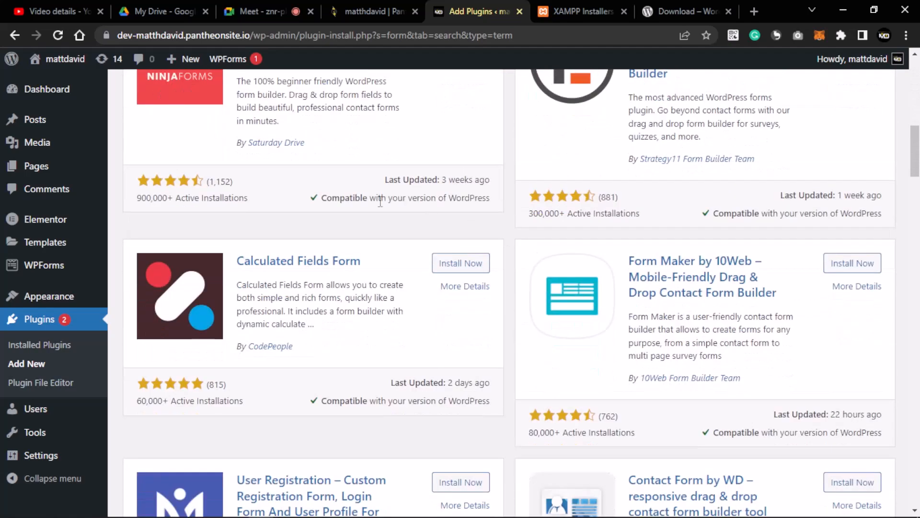
{"action": "scroll", "coordinate": [379, 201], "scroll_direction": "up", "scroll_amount": 12}
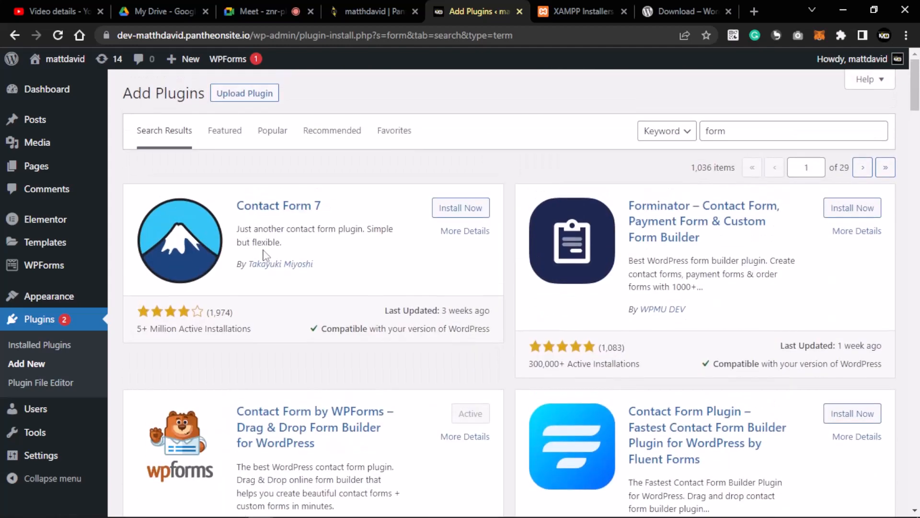
{"action": "scroll", "coordinate": [263, 254], "scroll_direction": "down", "scroll_amount": 6}
{"action": "scroll", "coordinate": [218, 139], "scroll_direction": "up", "scroll_amount": 3}
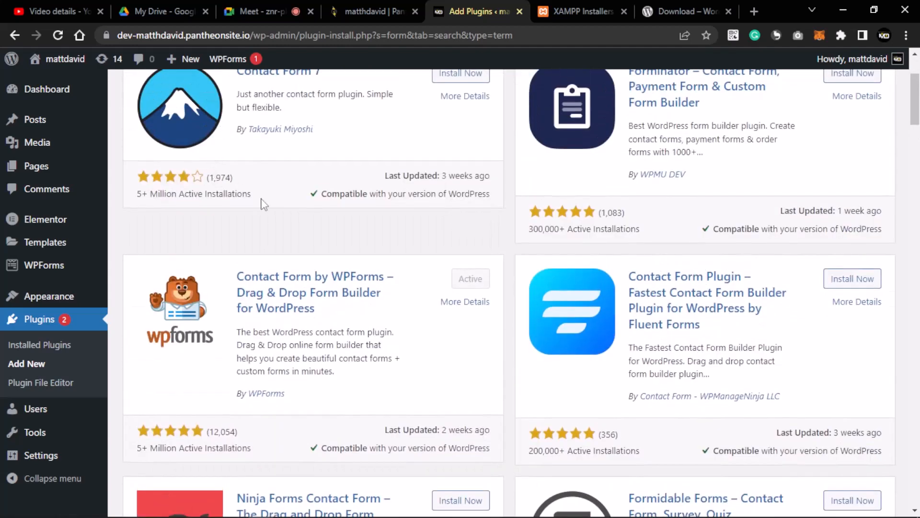
{"action": "left_click_drag", "start_coordinate": [267, 202], "coordinate": [222, 216]}
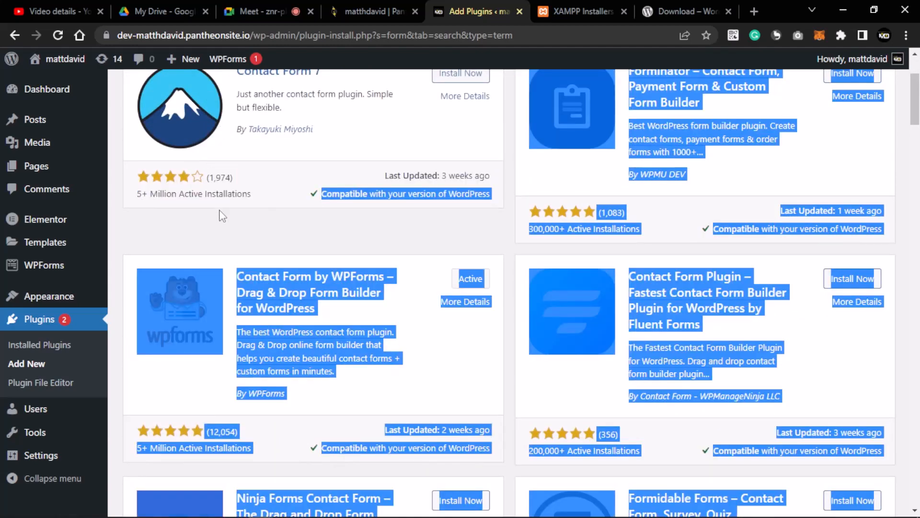
{"action": "left_click_drag", "start_coordinate": [138, 194], "coordinate": [188, 194]}
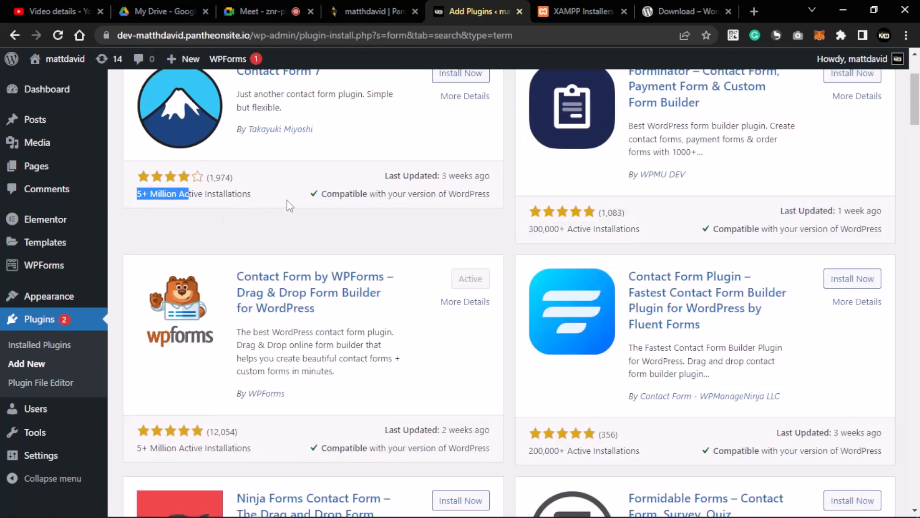
- Open the More Details window for Contact Form 7
{"action": "scroll", "coordinate": [581, 227], "scroll_direction": "down", "scroll_amount": 3}
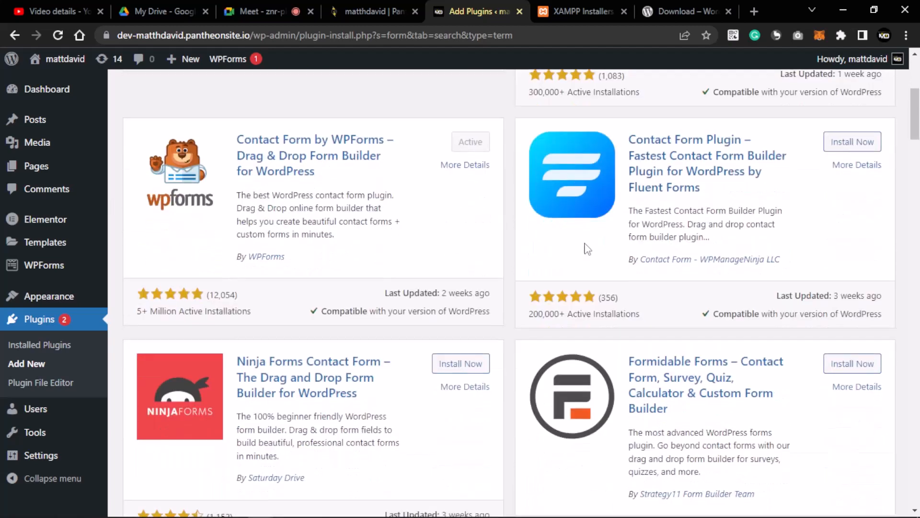
{"action": "scroll", "coordinate": [585, 249], "scroll_direction": "down", "scroll_amount": 4}
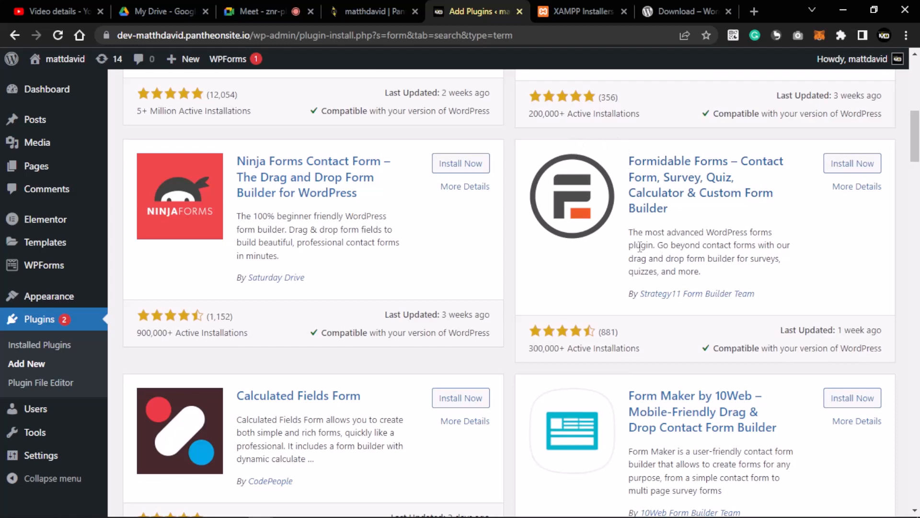
{"action": "scroll", "coordinate": [383, 244], "scroll_direction": "up", "scroll_amount": 1}
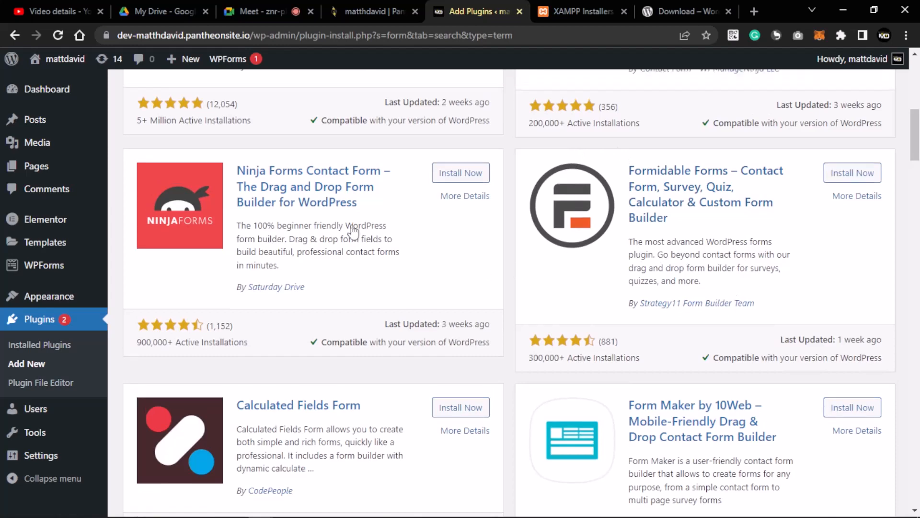
{"action": "scroll", "coordinate": [306, 223], "scroll_direction": "up", "scroll_amount": 10}
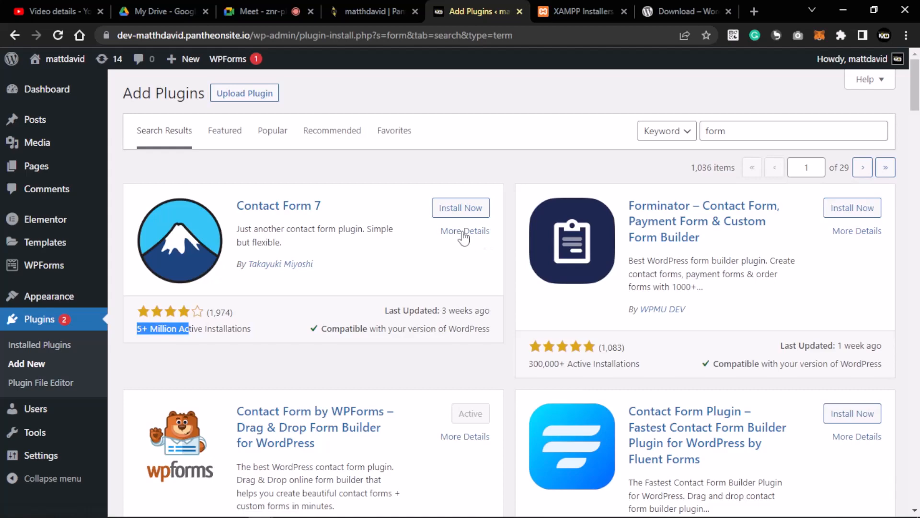
{"action": "left_click", "coordinate": [464, 233]}
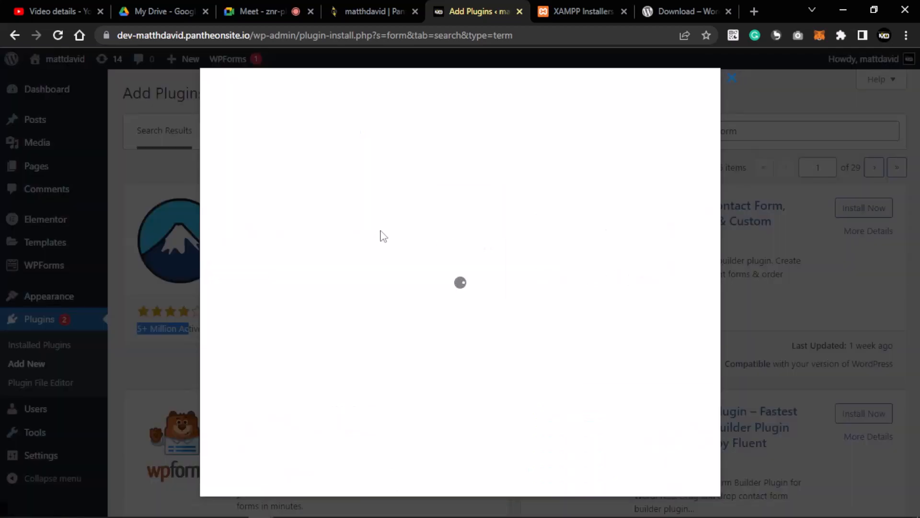
- Browse Contact Form 7's description, Installation steps and FAQ support links
{"action": "scroll", "coordinate": [440, 240], "scroll_direction": "down", "scroll_amount": 7}
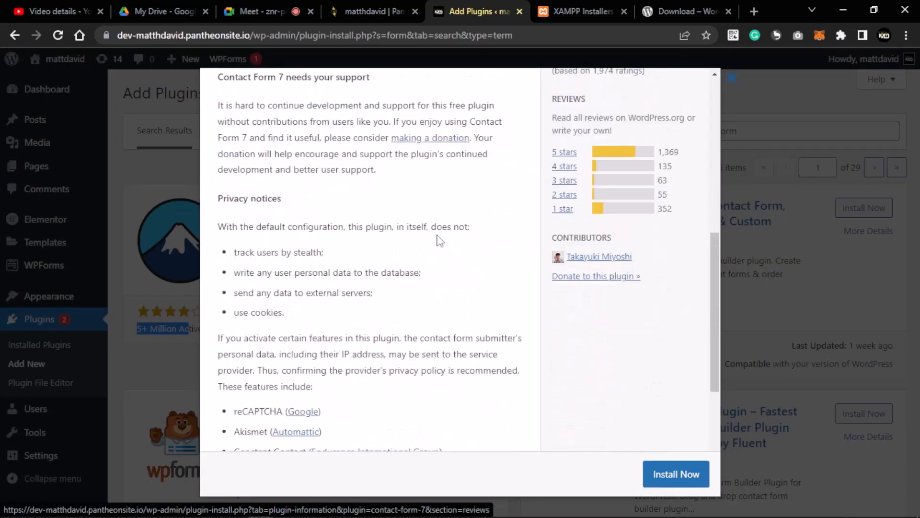
{"action": "scroll", "coordinate": [440, 238], "scroll_direction": "down", "scroll_amount": 5}
{"action": "scroll", "coordinate": [438, 234], "scroll_direction": "up", "scroll_amount": 5}
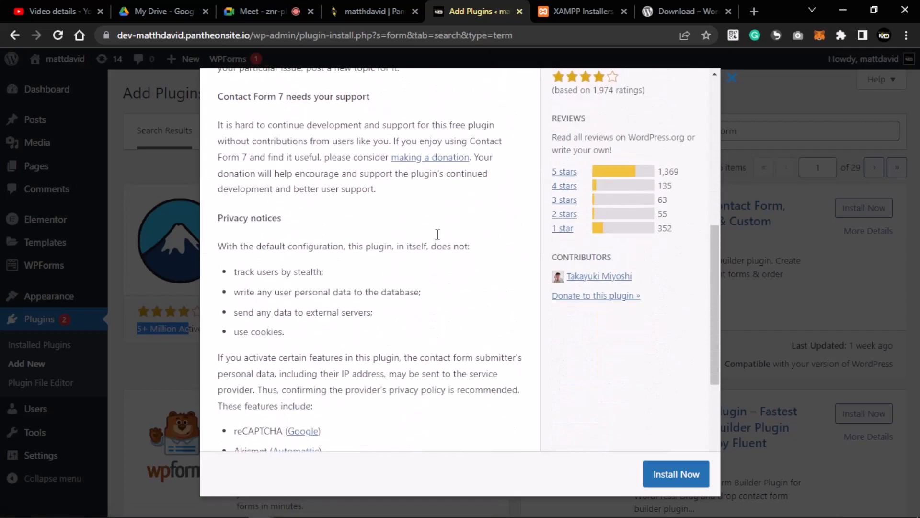
{"action": "scroll", "coordinate": [438, 234], "scroll_direction": "up", "scroll_amount": 5}
{"action": "scroll", "coordinate": [439, 238], "scroll_direction": "down", "scroll_amount": 8}
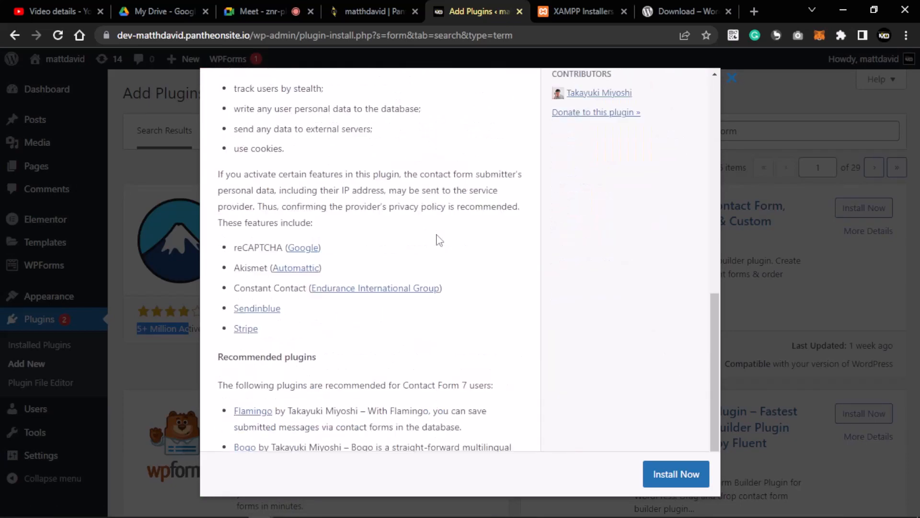
{"action": "scroll", "coordinate": [440, 240], "scroll_direction": "down", "scroll_amount": 2}
{"action": "scroll", "coordinate": [440, 238], "scroll_direction": "up", "scroll_amount": 6}
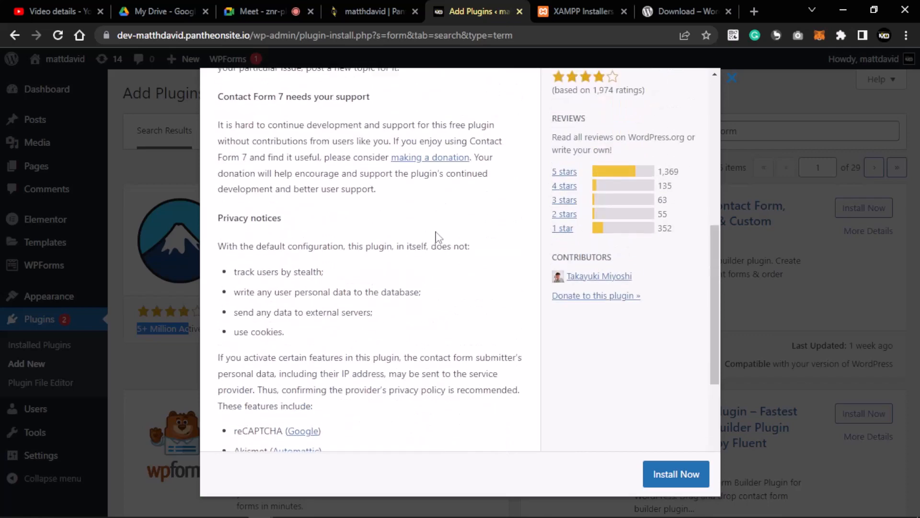
{"action": "scroll", "coordinate": [437, 236], "scroll_direction": "up", "scroll_amount": 8}
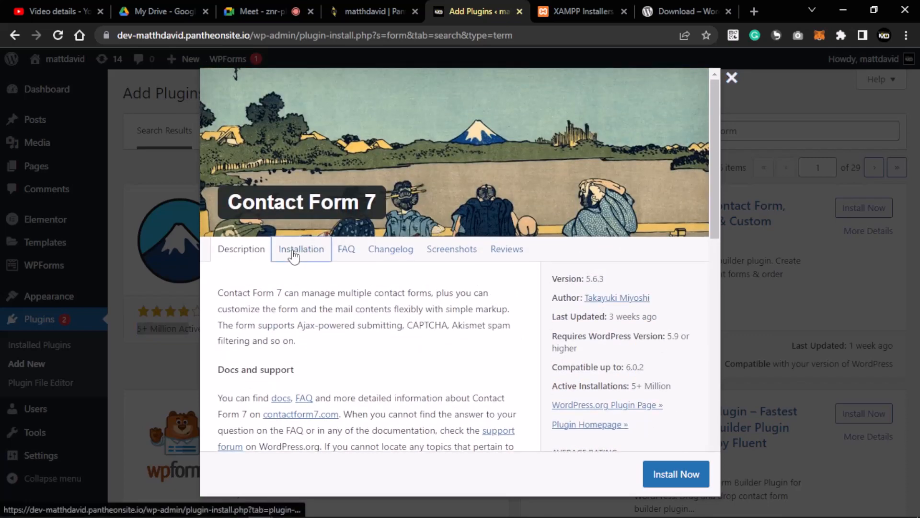
{"action": "left_click", "coordinate": [293, 251]}
{"action": "left_click", "coordinate": [346, 256]}
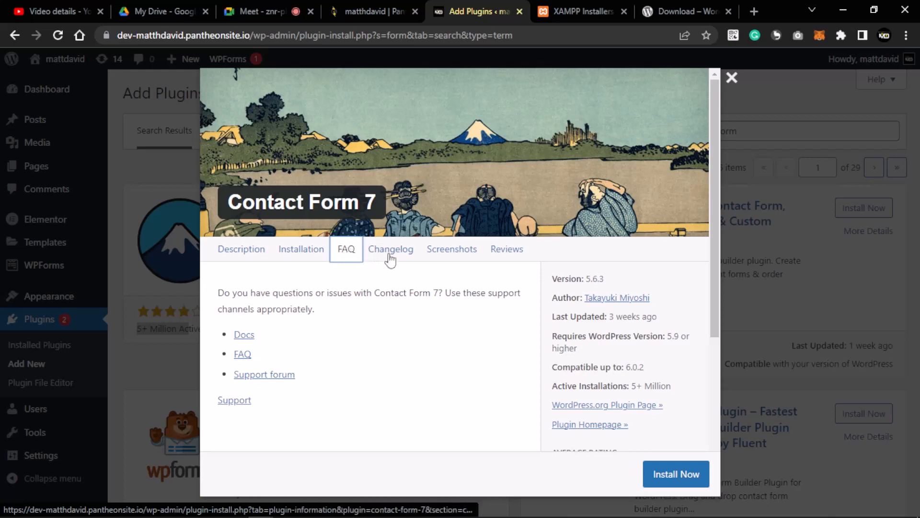
- View Contact Form 7's Screenshots tab and the ratings sidebar
{"action": "left_click", "coordinate": [455, 250]}
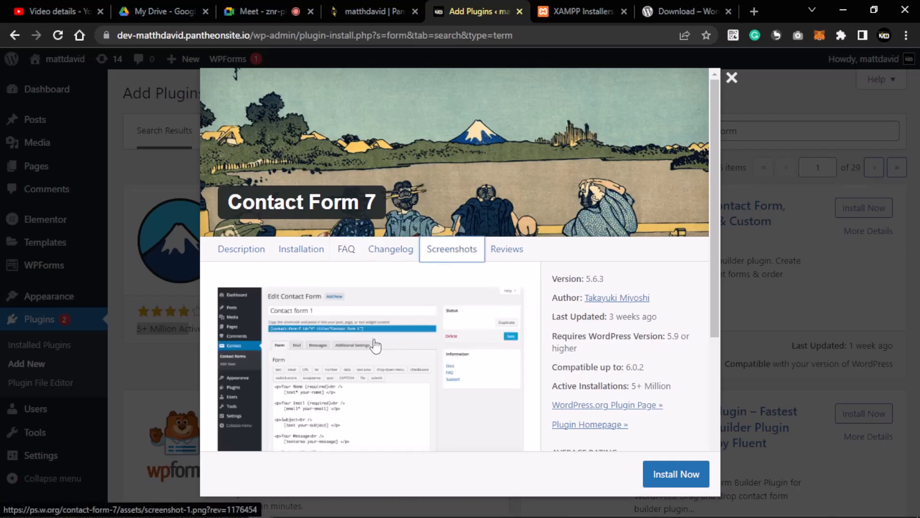
{"action": "scroll", "coordinate": [366, 346], "scroll_direction": "down", "scroll_amount": 5}
{"action": "scroll", "coordinate": [364, 319], "scroll_direction": "up", "scroll_amount": 5}
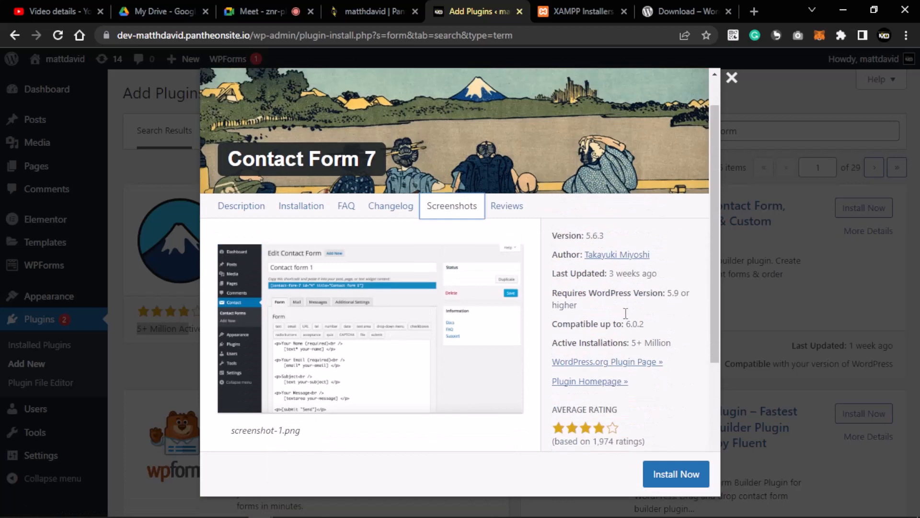
{"action": "scroll", "coordinate": [584, 297], "scroll_direction": "down", "scroll_amount": 5}
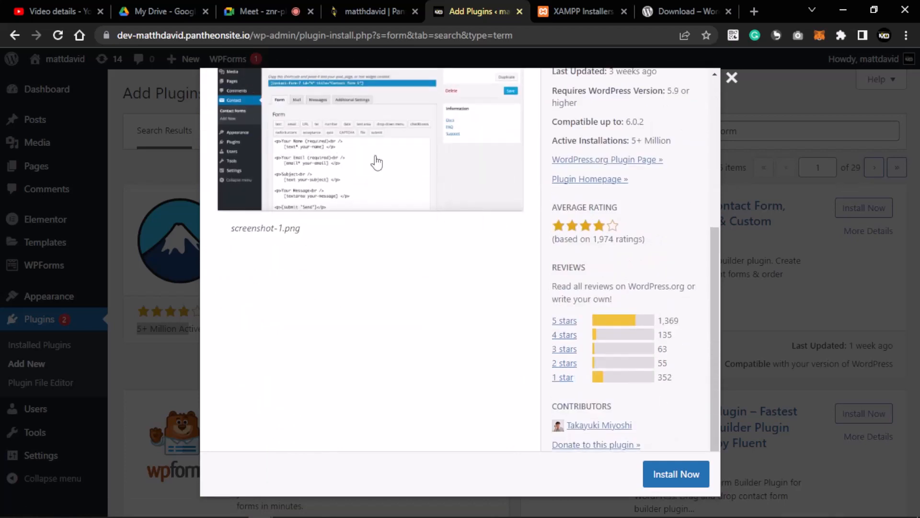
{"action": "scroll", "coordinate": [435, 244], "scroll_direction": "up", "scroll_amount": 5}
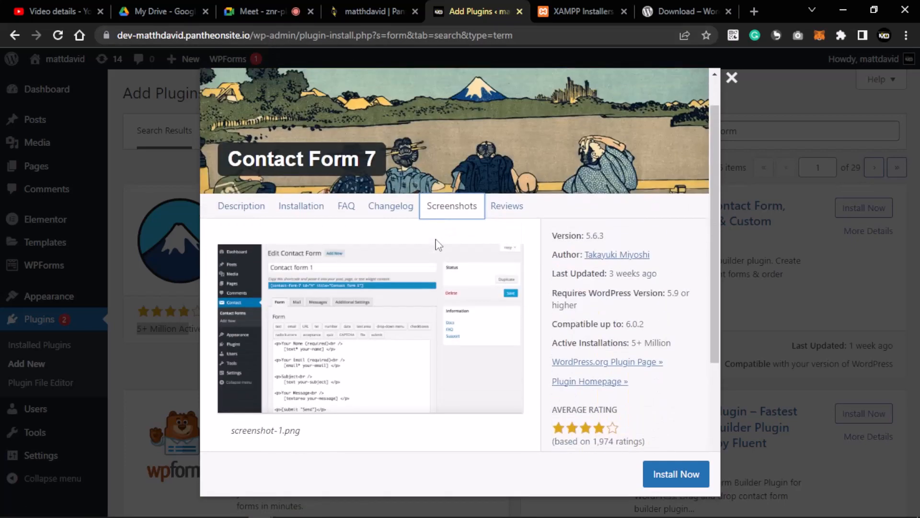
{"action": "scroll", "coordinate": [501, 272], "scroll_direction": "down", "scroll_amount": 5}
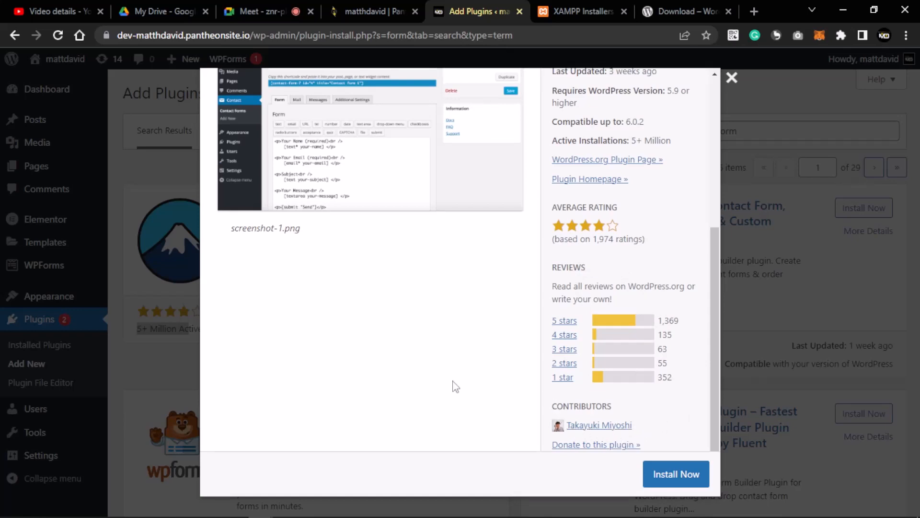
{"action": "scroll", "coordinate": [415, 310], "scroll_direction": "up", "scroll_amount": 3}
{"action": "scroll", "coordinate": [416, 311], "scroll_direction": "up", "scroll_amount": 1}
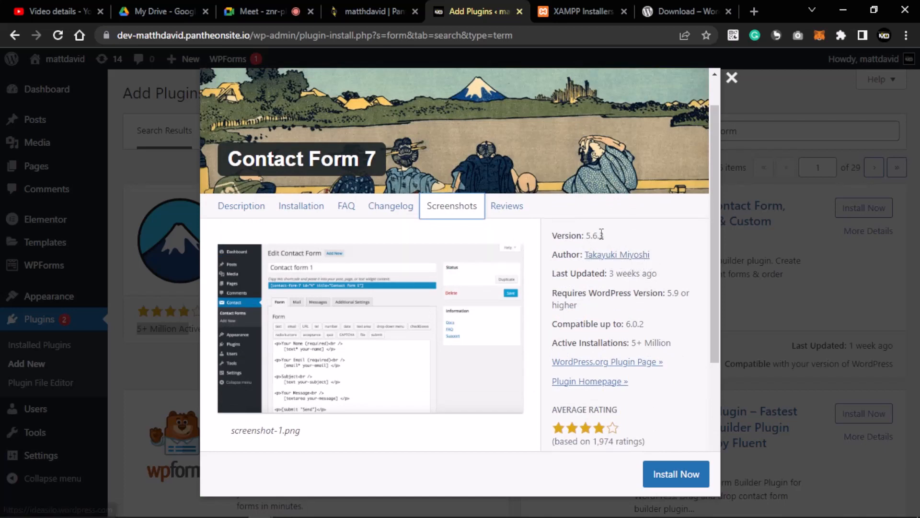
- Read Contact Form 7's user reviews, highlighting the 'Flawless' review text
{"action": "left_click", "coordinate": [516, 211]}
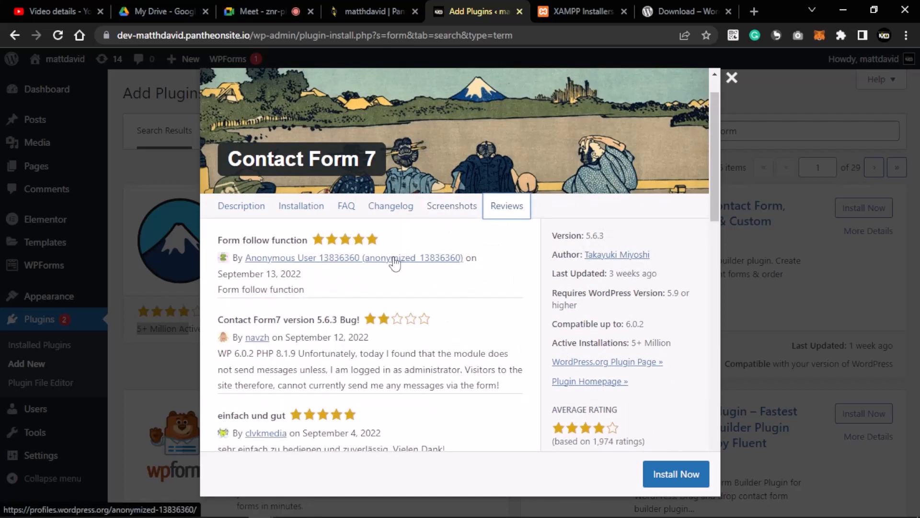
{"action": "scroll", "coordinate": [407, 261], "scroll_direction": "down", "scroll_amount": 10}
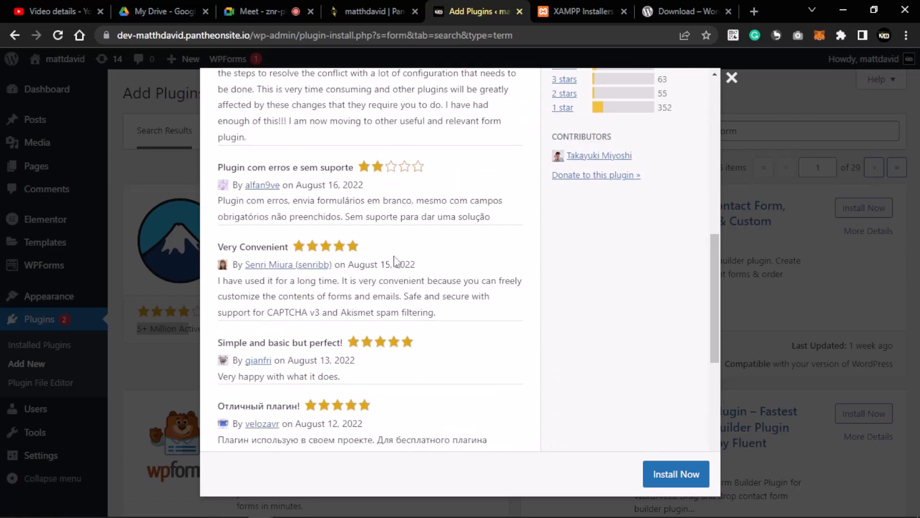
{"action": "scroll", "coordinate": [394, 260], "scroll_direction": "down", "scroll_amount": 8}
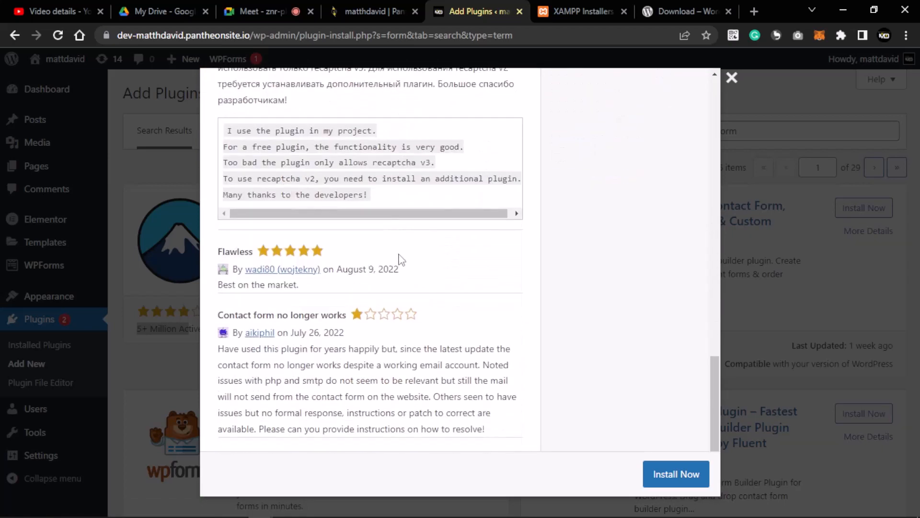
{"action": "scroll", "coordinate": [400, 257], "scroll_direction": "up", "scroll_amount": 3}
{"action": "scroll", "coordinate": [401, 255], "scroll_direction": "down", "scroll_amount": 3}
{"action": "left_click_drag", "start_coordinate": [311, 286], "coordinate": [201, 291]}
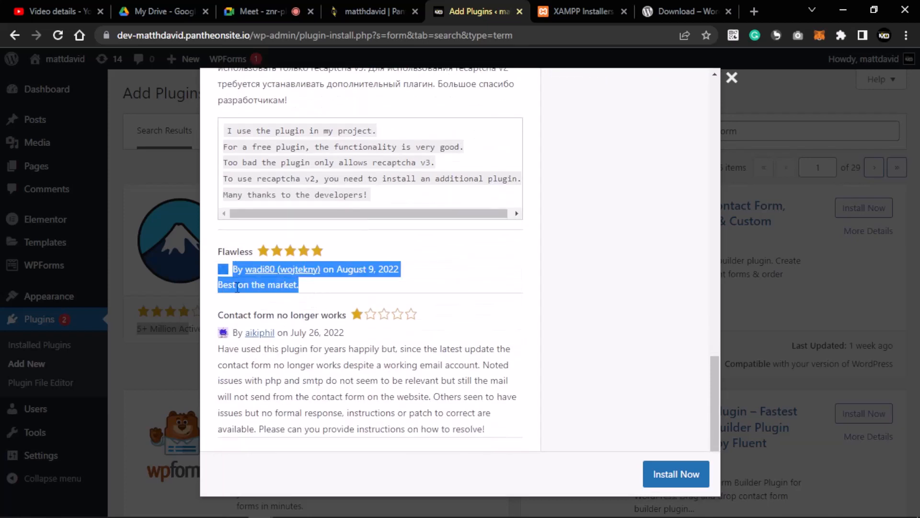
{"action": "left_click_drag", "start_coordinate": [327, 287], "coordinate": [245, 295]}
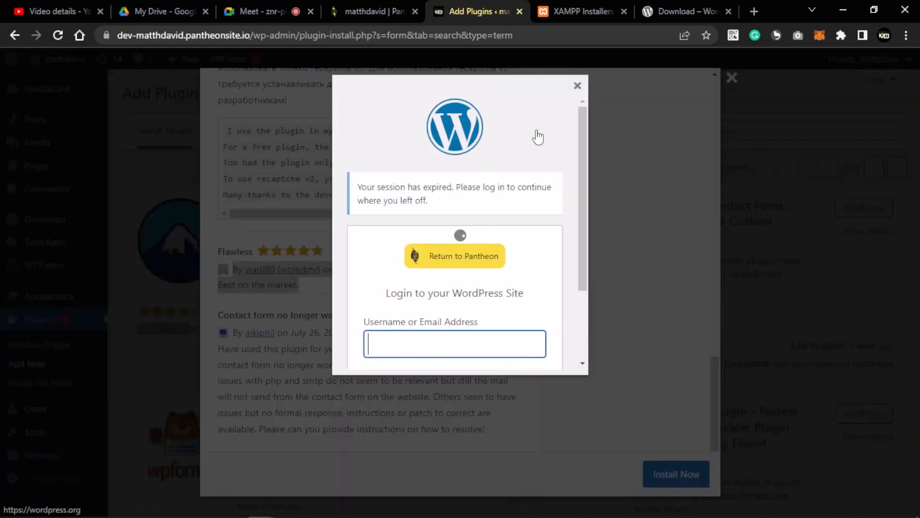
- Dismiss the session-expired login prompt and close the plugin details window
{"action": "left_click", "coordinate": [578, 89]}
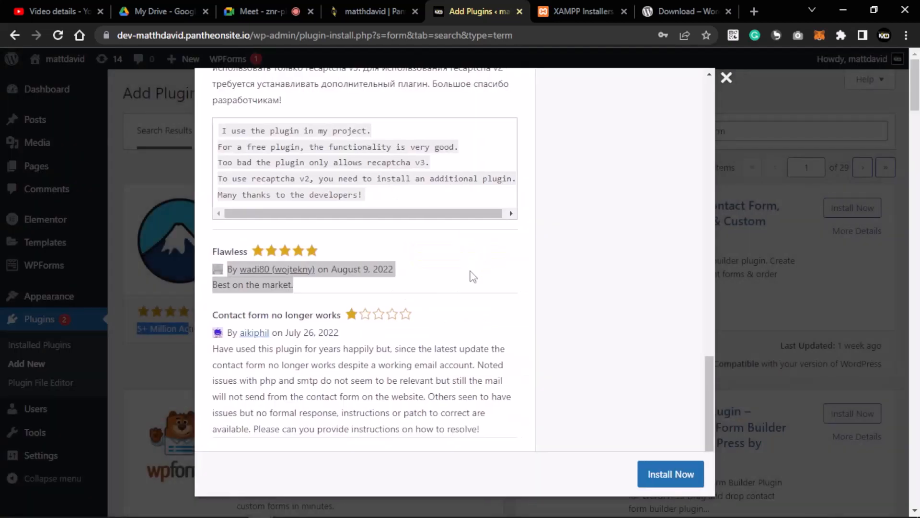
{"action": "scroll", "coordinate": [469, 273], "scroll_direction": "up", "scroll_amount": 8}
{"action": "scroll", "coordinate": [469, 277], "scroll_direction": "up", "scroll_amount": 10}
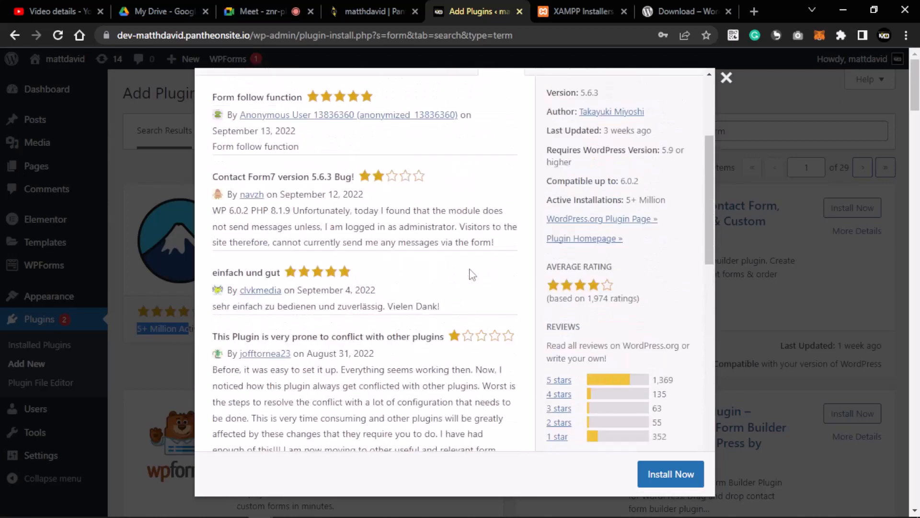
{"action": "left_click", "coordinate": [728, 83]}
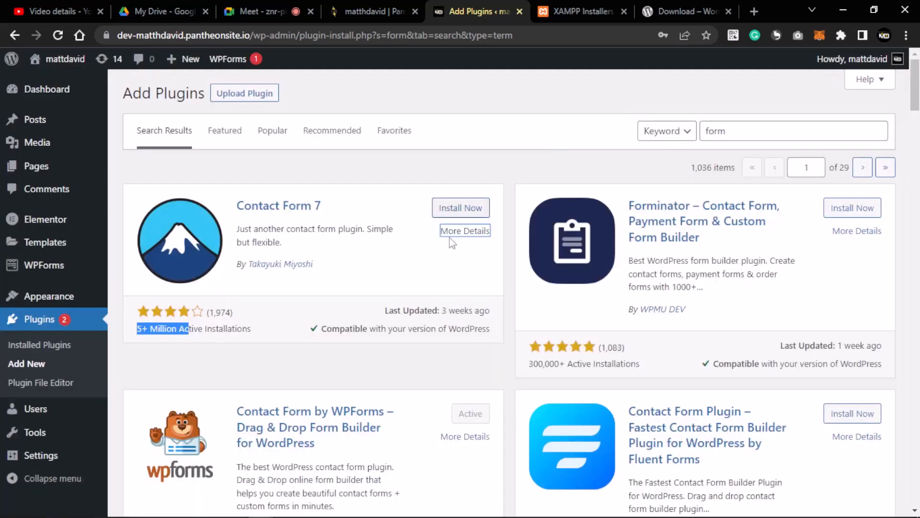
{"action": "scroll", "coordinate": [440, 264], "scroll_direction": "down", "scroll_amount": 3}
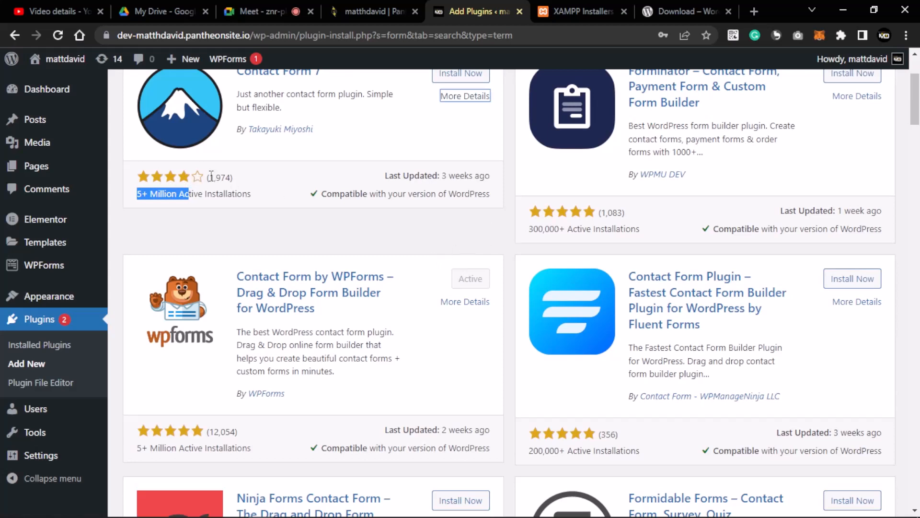
{"action": "left_click", "coordinate": [392, 235]}
{"action": "scroll", "coordinate": [309, 268], "scroll_direction": "down", "scroll_amount": 5}
{"action": "scroll", "coordinate": [311, 272], "scroll_direction": "up", "scroll_amount": 4}
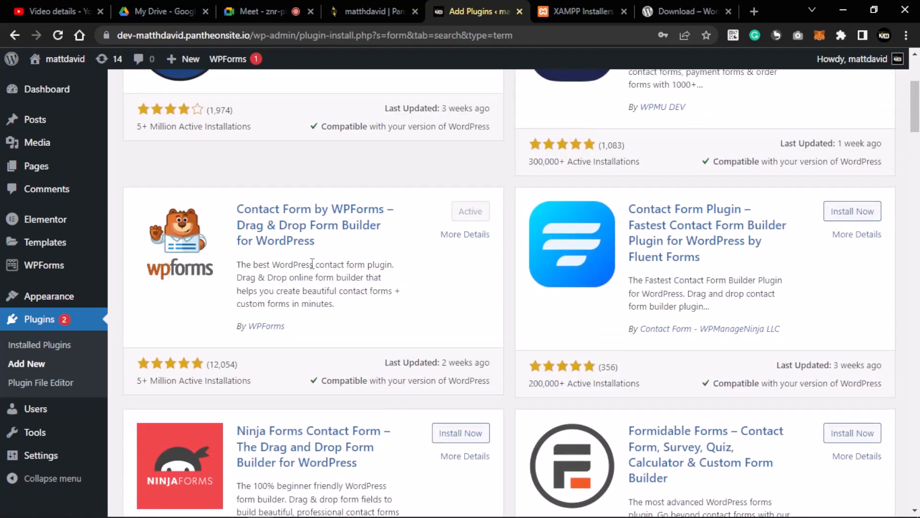
{"action": "scroll", "coordinate": [312, 263], "scroll_direction": "up", "scroll_amount": 3}
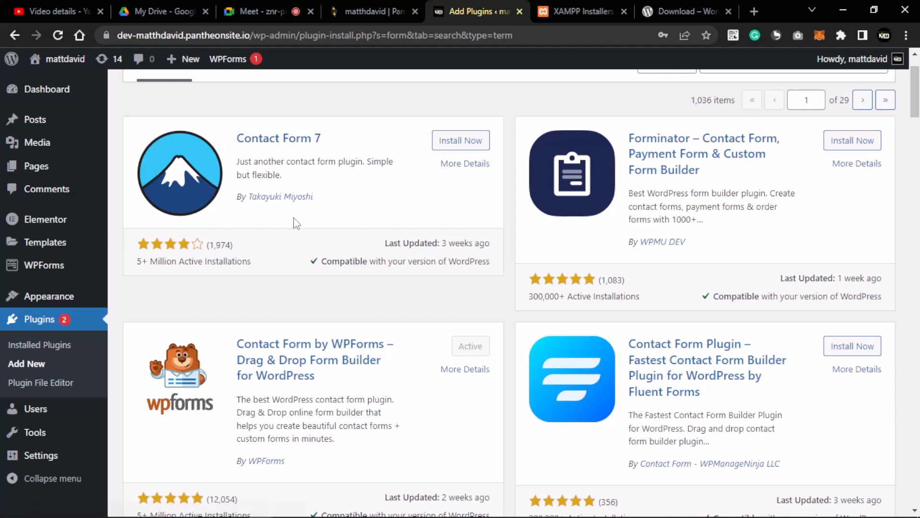
{"action": "scroll", "coordinate": [308, 277], "scroll_direction": "down", "scroll_amount": 4}
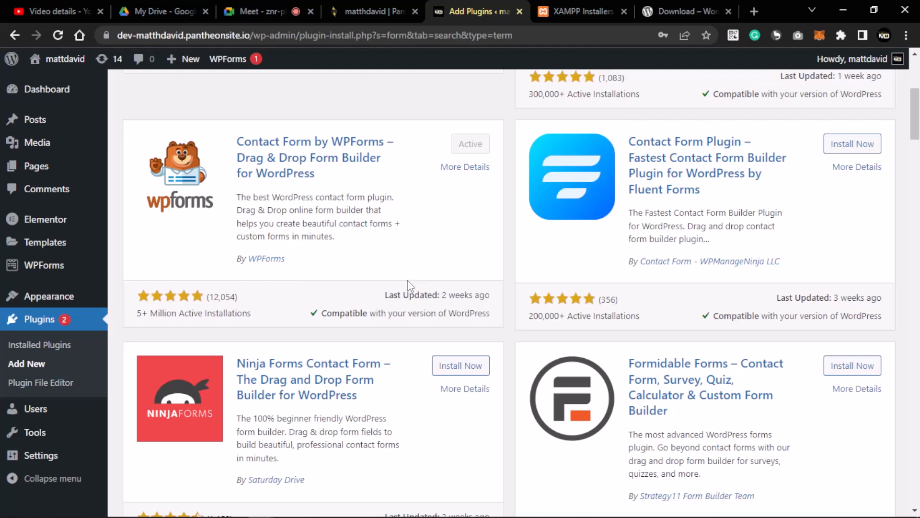
{"action": "scroll", "coordinate": [409, 286], "scroll_direction": "up", "scroll_amount": 5}
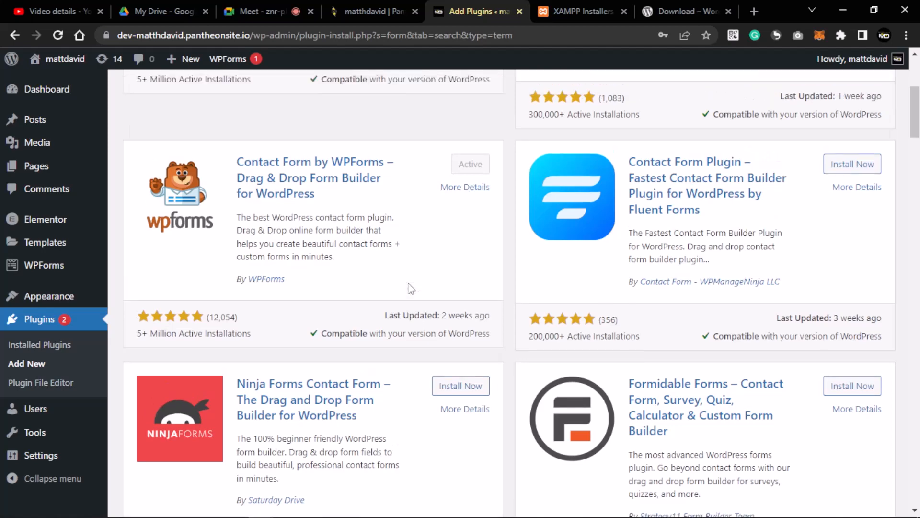
{"action": "scroll", "coordinate": [409, 287], "scroll_direction": "down", "scroll_amount": 4}
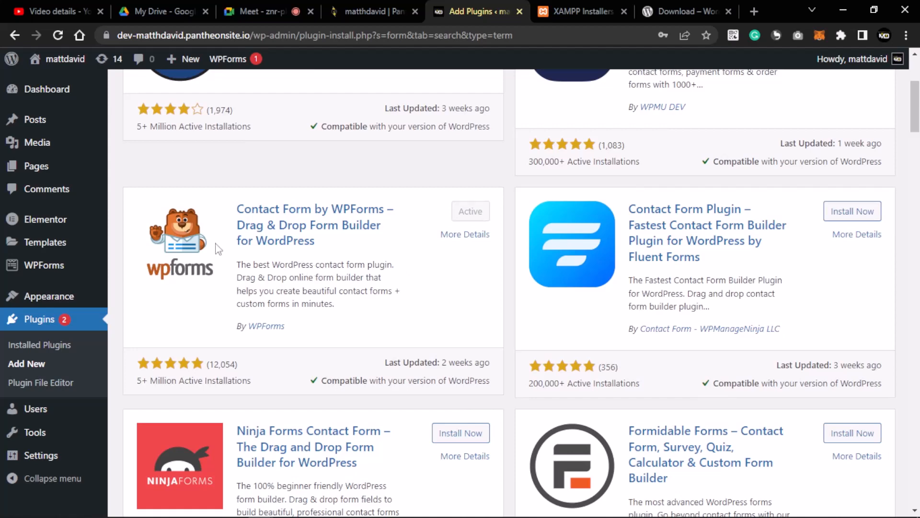
{"action": "mouse_move", "coordinate": [46, 266]}
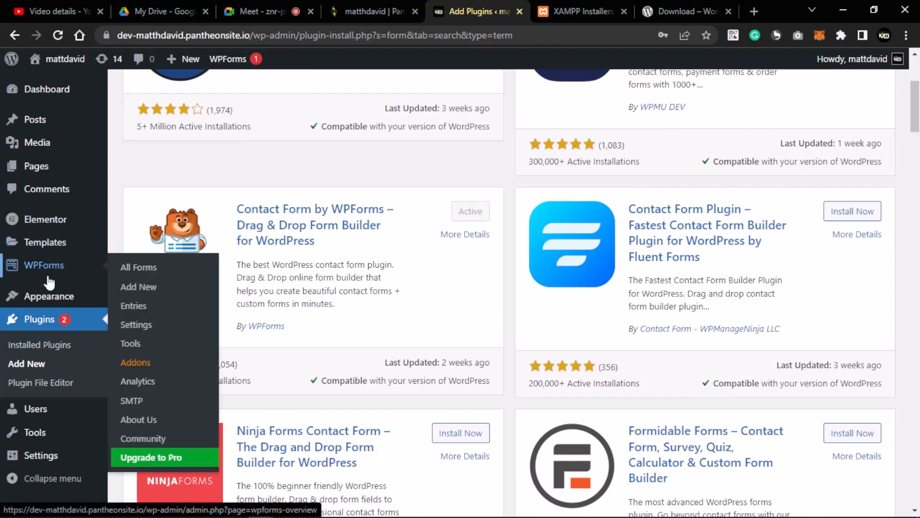
{"action": "scroll", "coordinate": [137, 282], "scroll_direction": "down", "scroll_amount": 1}
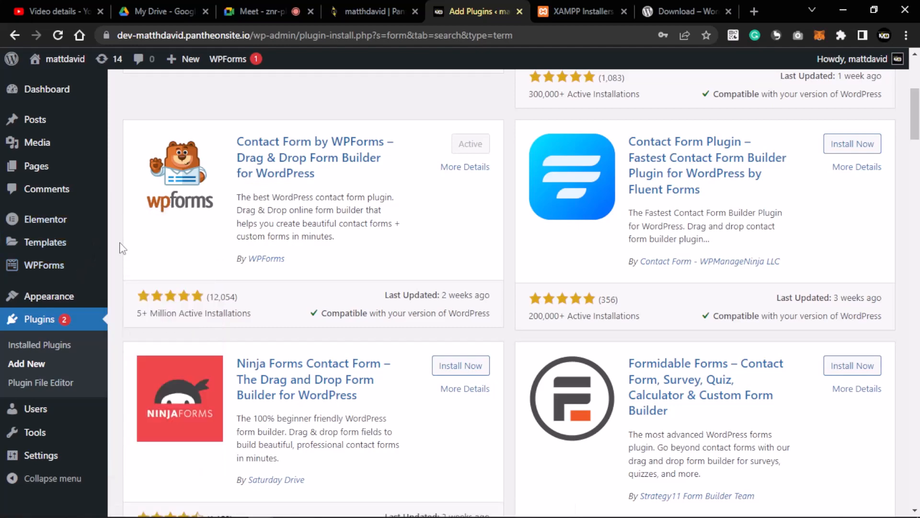
{"action": "scroll", "coordinate": [256, 259], "scroll_direction": "down", "scroll_amount": 3}
{"action": "scroll", "coordinate": [257, 258], "scroll_direction": "up", "scroll_amount": 8}
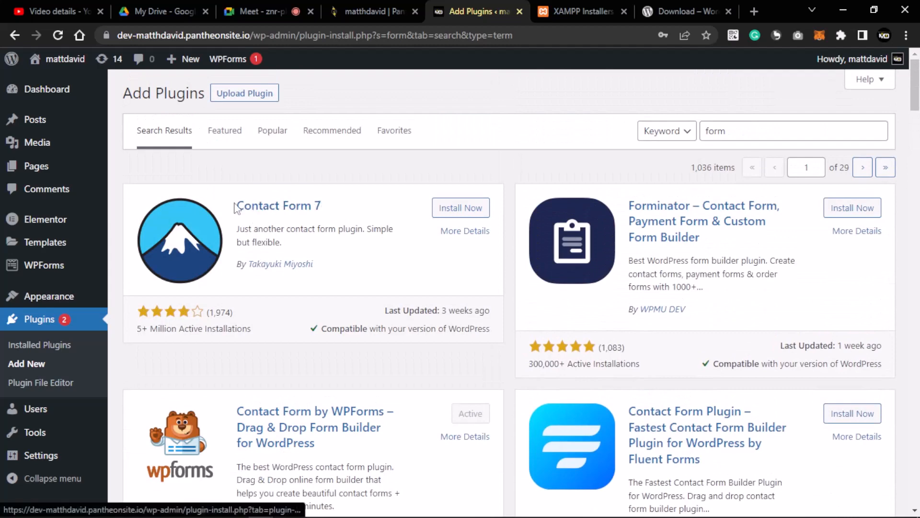
- Install Contact Form 7, reloading and signing back in after the failed attempt, then activate it
{"action": "left_click", "coordinate": [467, 207]}
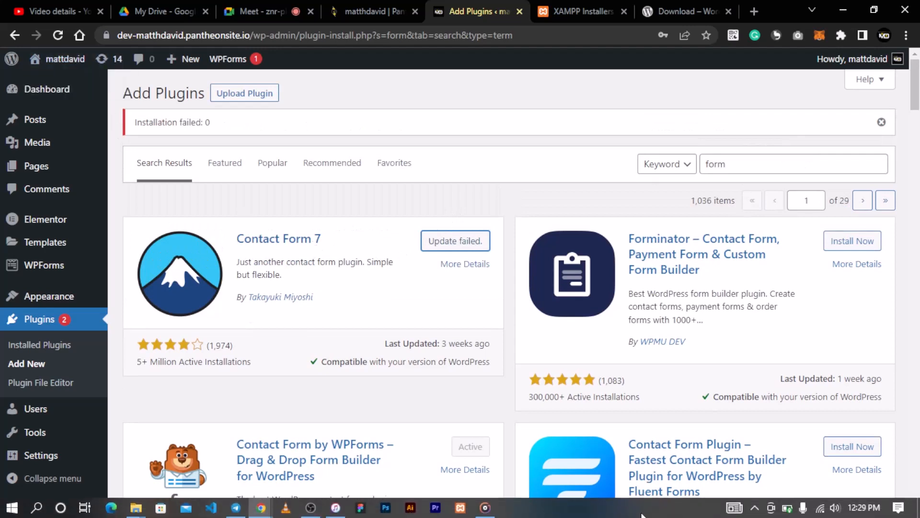
{"action": "left_click", "coordinate": [58, 36]}
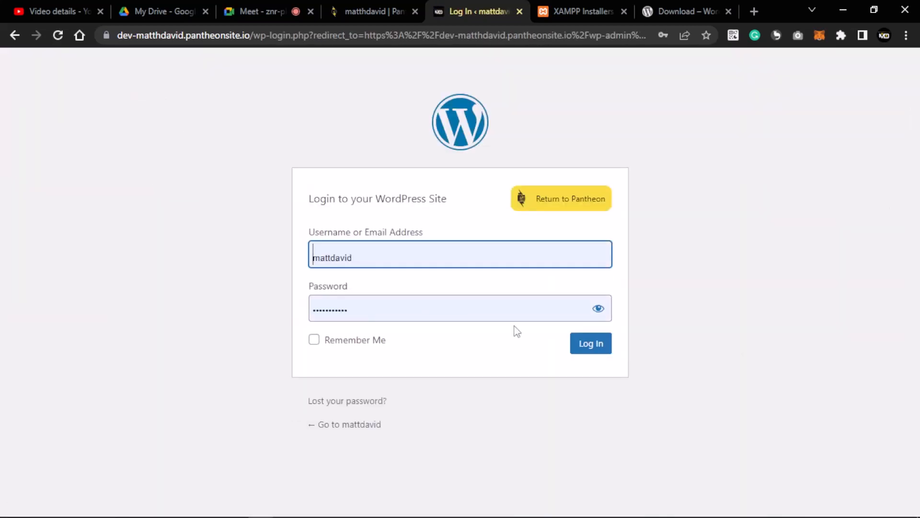
{"action": "left_click", "coordinate": [596, 348]}
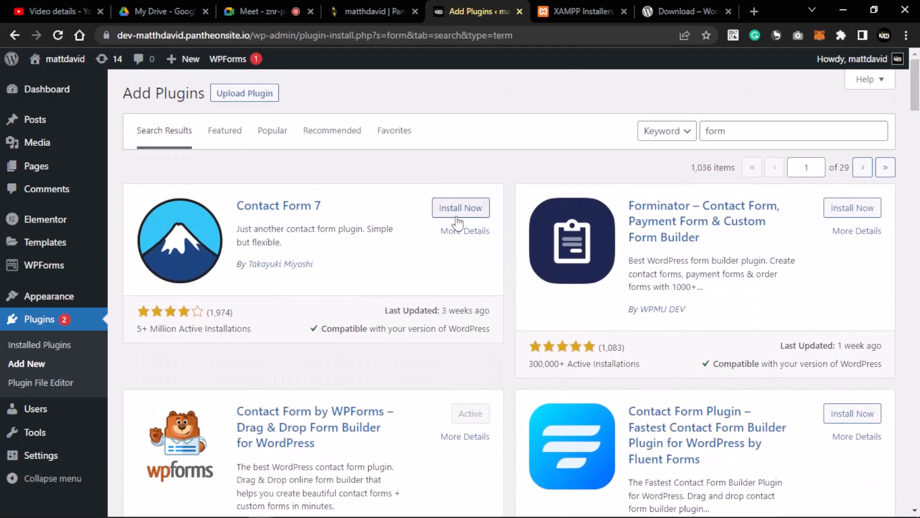
{"action": "left_click", "coordinate": [458, 211]}
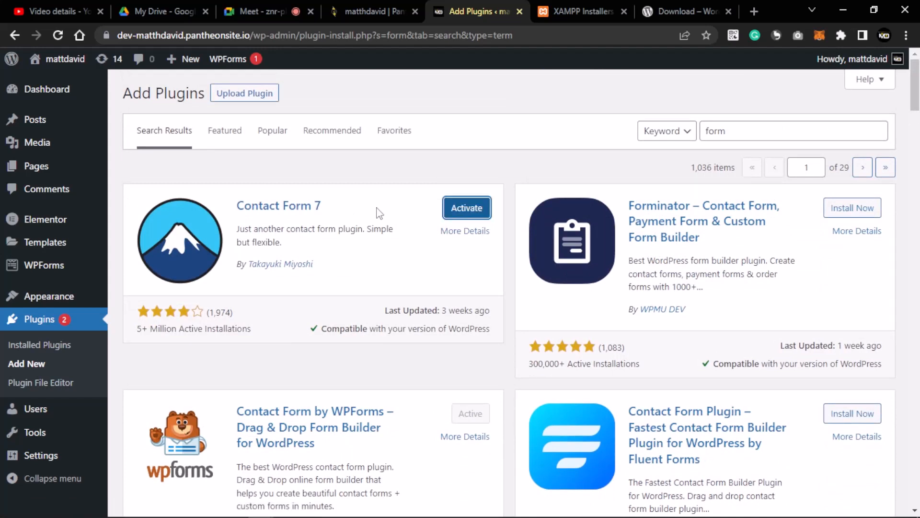
{"action": "left_click", "coordinate": [467, 211]}
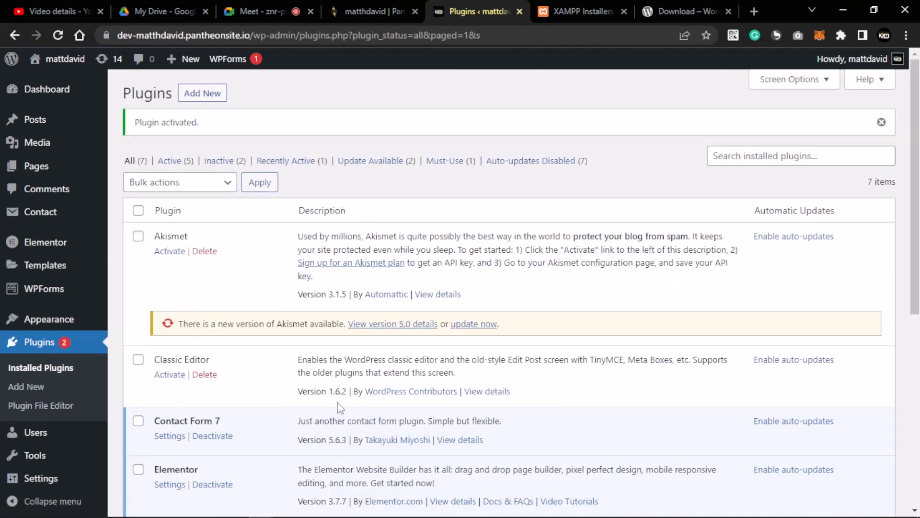
{"action": "scroll", "coordinate": [288, 392], "scroll_direction": "down", "scroll_amount": 3}
- View the installed Contact Form 7's details, highlighting 'contact forms', then close them
{"action": "scroll", "coordinate": [170, 302], "scroll_direction": "down", "scroll_amount": 2}
{"action": "left_click", "coordinate": [171, 235]}
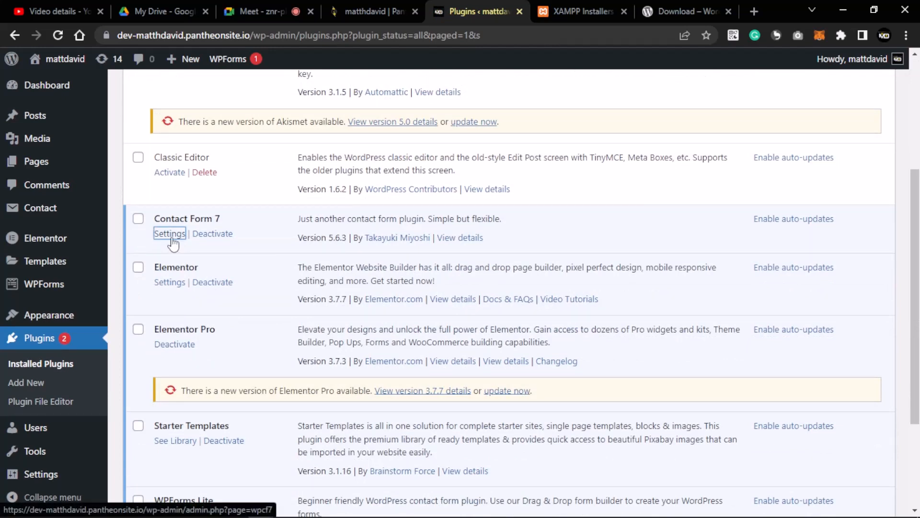
{"action": "left_click", "coordinate": [460, 238]}
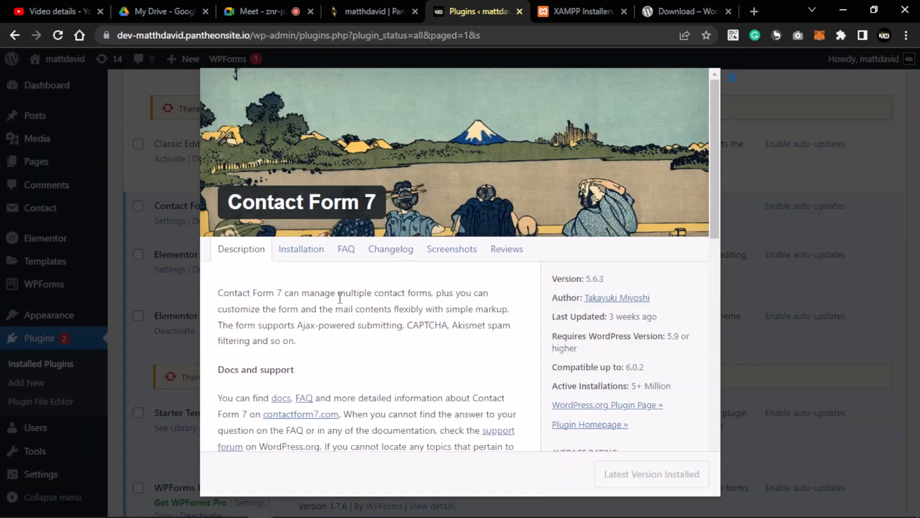
{"action": "scroll", "coordinate": [336, 299], "scroll_direction": "down", "scroll_amount": 1}
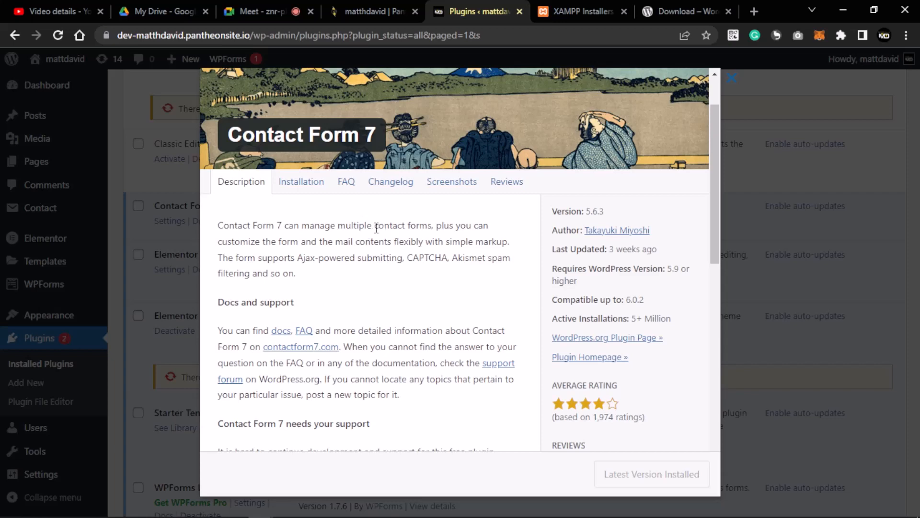
{"action": "left_click_drag", "start_coordinate": [375, 227], "coordinate": [449, 231]}
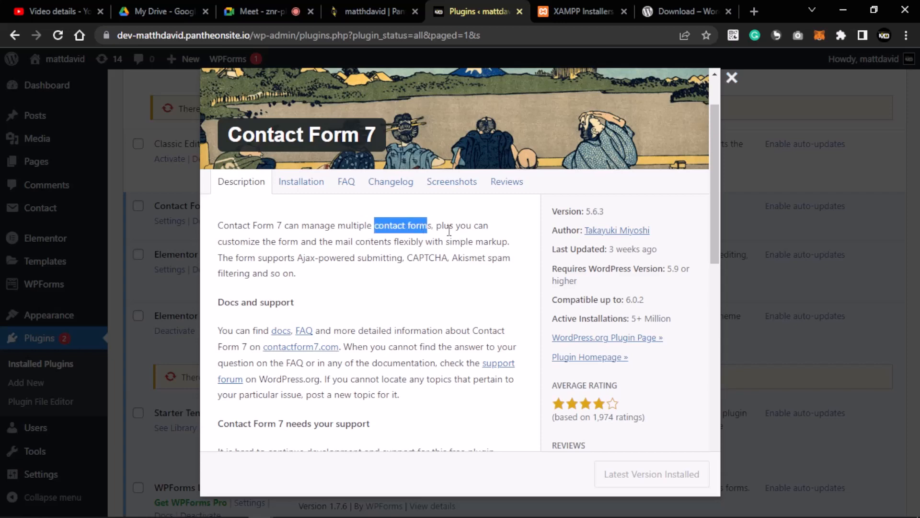
{"action": "left_click", "coordinate": [731, 77]}
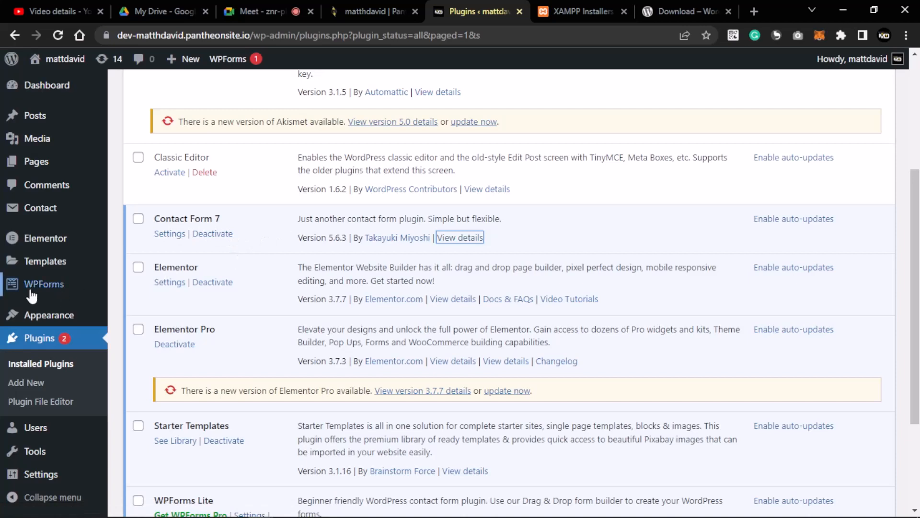
- Open the Contact Form 7 Contact Forms page listing 'Contact form 1'
{"action": "mouse_move", "coordinate": [45, 286]}
{"action": "left_click_drag", "start_coordinate": [221, 219], "coordinate": [160, 224]}
{"action": "left_click", "coordinate": [170, 234]}
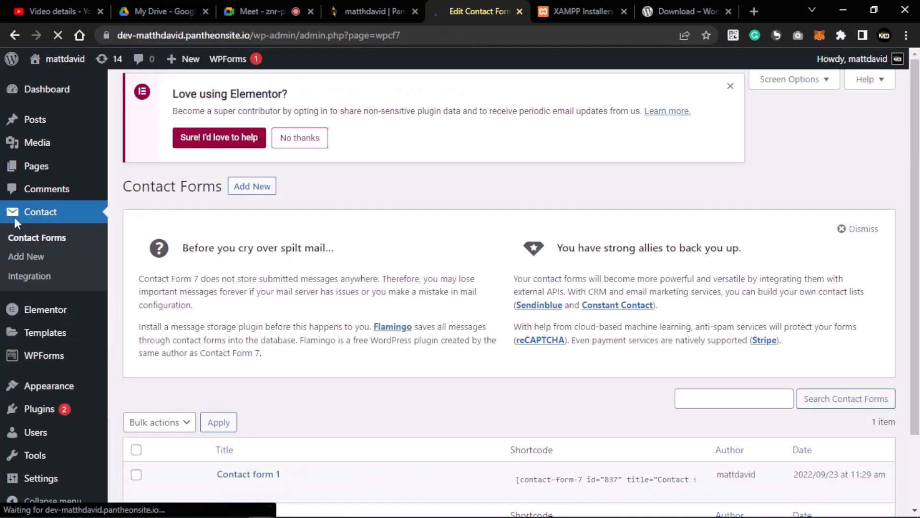
- Open 'Contact form 1' and review its name, email, subject and message template
{"action": "scroll", "coordinate": [249, 288], "scroll_direction": "down", "scroll_amount": 2}
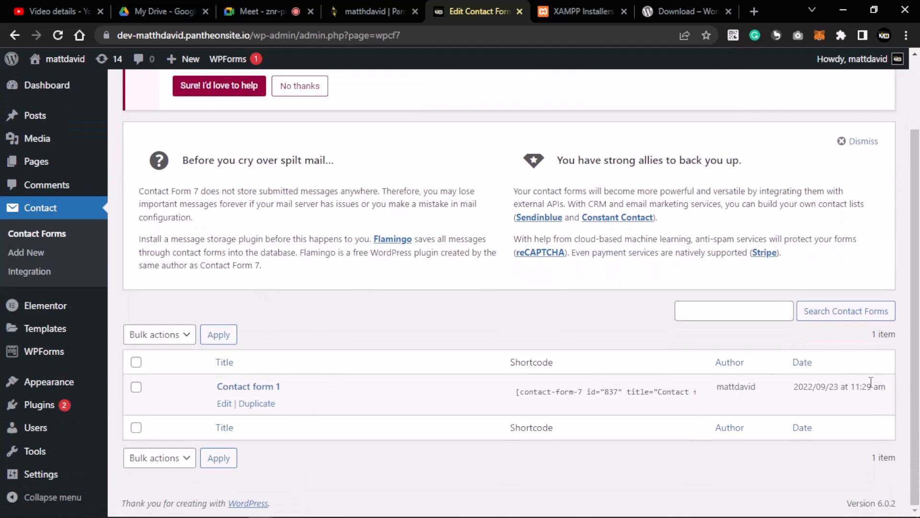
{"action": "left_click", "coordinate": [272, 389]}
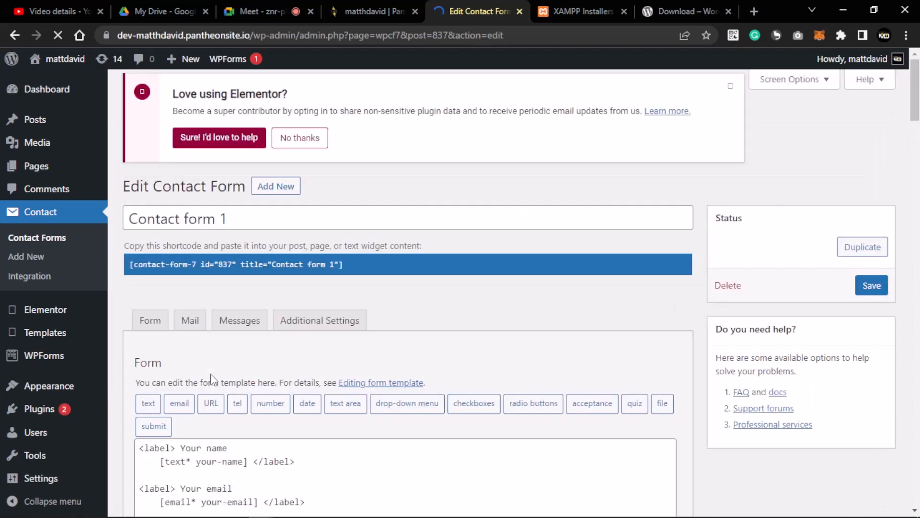
{"action": "scroll", "coordinate": [208, 378], "scroll_direction": "down", "scroll_amount": 5}
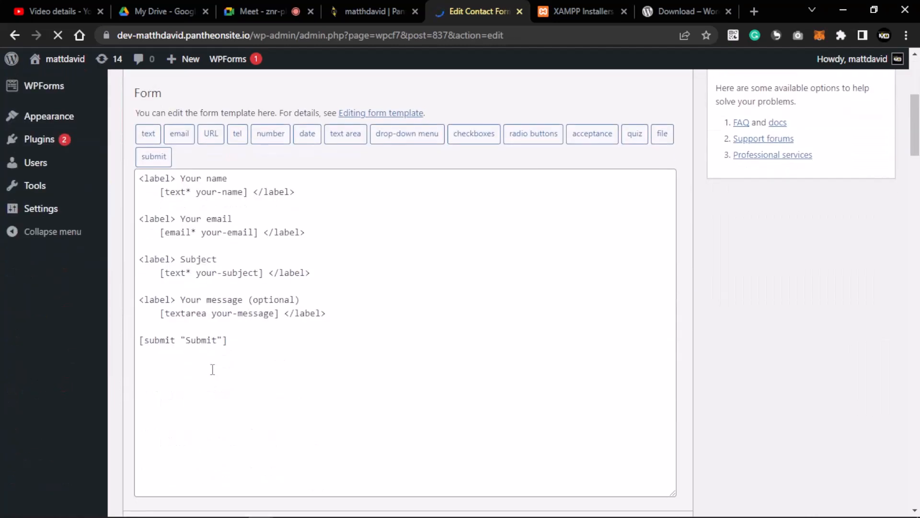
{"action": "scroll", "coordinate": [212, 370], "scroll_direction": "up", "scroll_amount": 3}
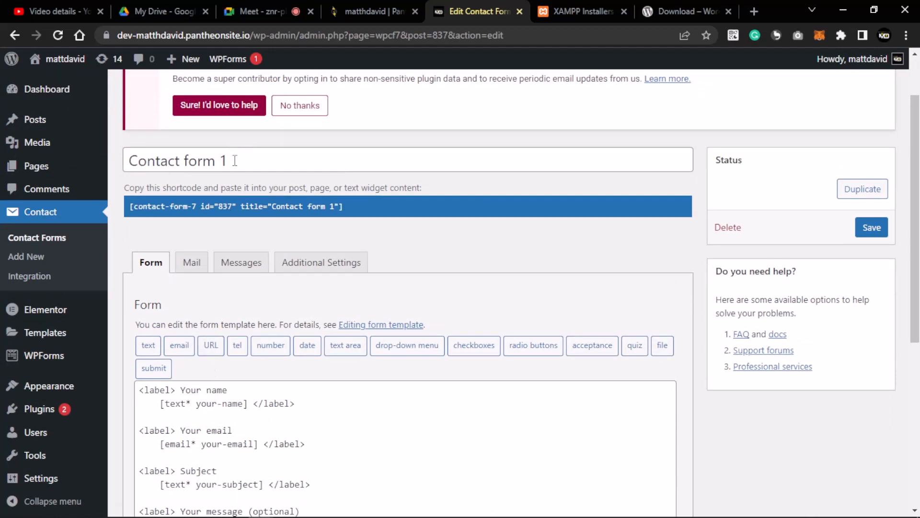
{"action": "left_click_drag", "start_coordinate": [232, 160], "coordinate": [133, 179]}
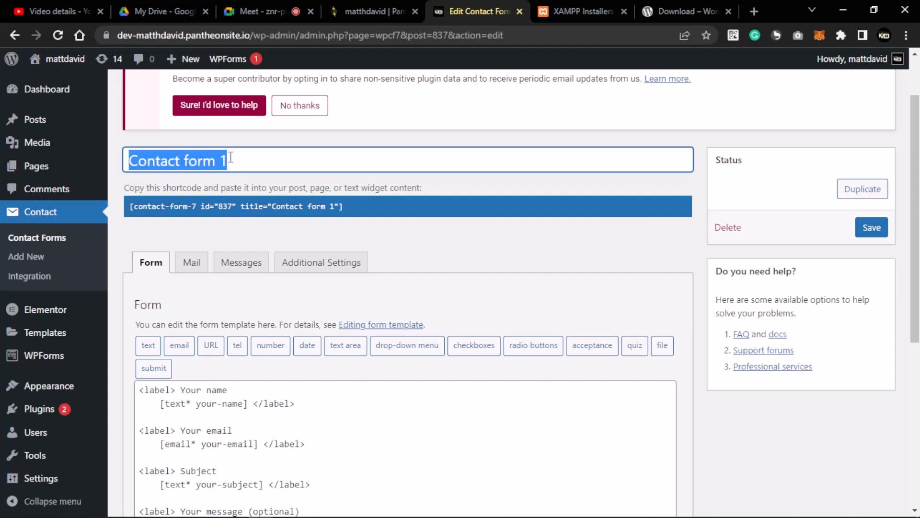
{"action": "scroll", "coordinate": [230, 158], "scroll_direction": "down", "scroll_amount": 4}
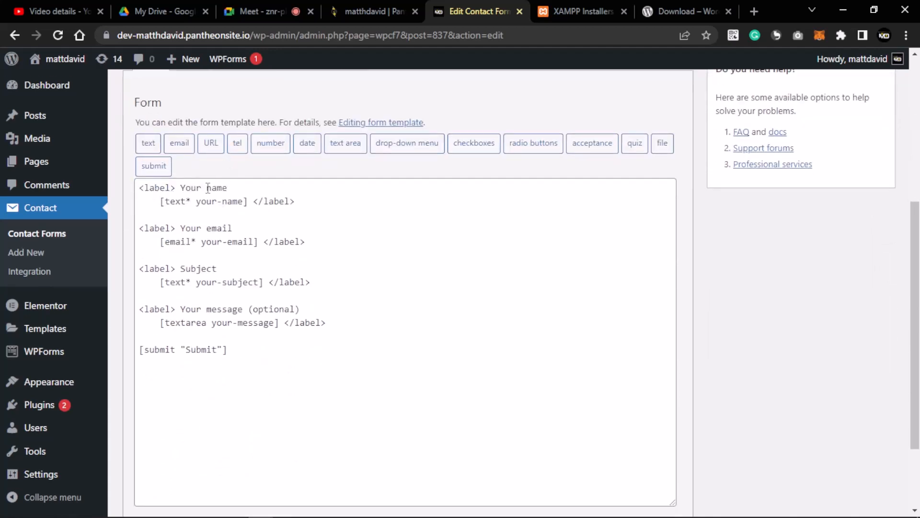
{"action": "left_click", "coordinate": [165, 187]}
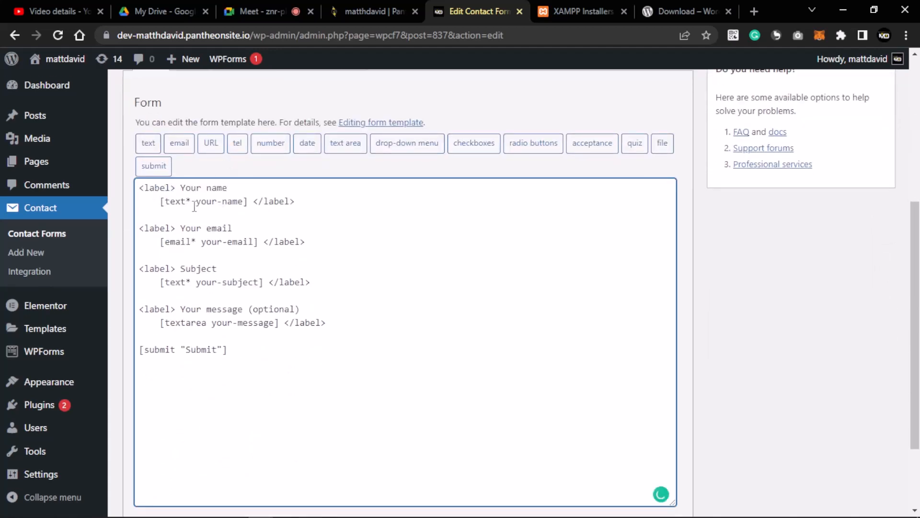
{"action": "scroll", "coordinate": [214, 219], "scroll_direction": "up", "scroll_amount": 3}
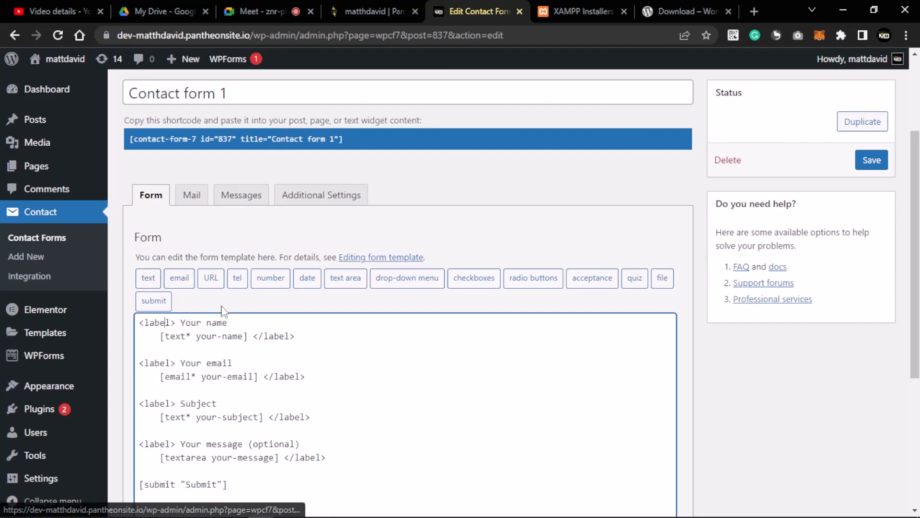
{"action": "scroll", "coordinate": [222, 309], "scroll_direction": "down", "scroll_amount": 3}
{"action": "scroll", "coordinate": [277, 307], "scroll_direction": "up", "scroll_amount": 4}
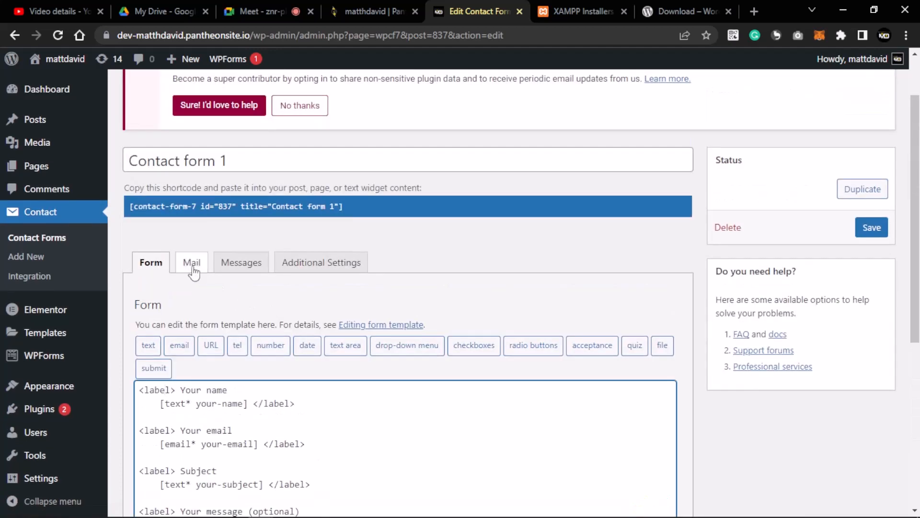
{"action": "left_click", "coordinate": [191, 264]}
{"action": "scroll", "coordinate": [297, 300], "scroll_direction": "down", "scroll_amount": 3}
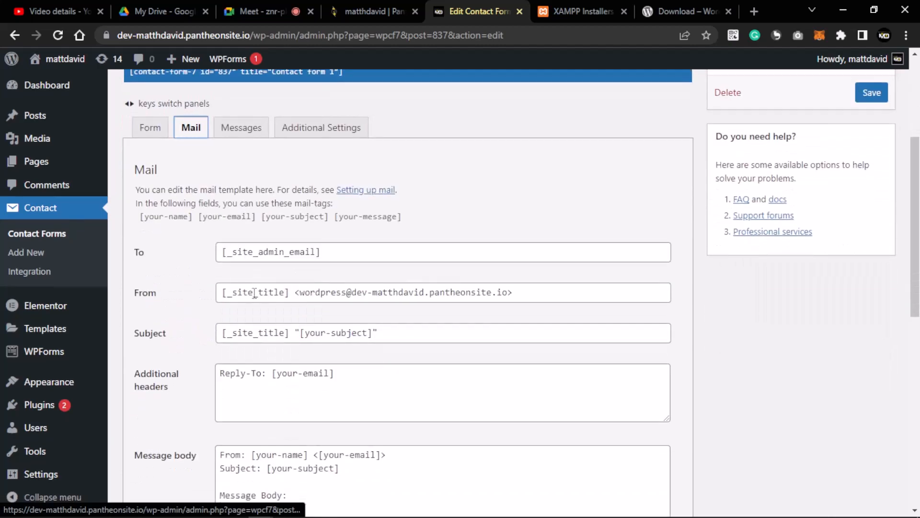
{"action": "scroll", "coordinate": [257, 293], "scroll_direction": "up", "scroll_amount": 3}
{"action": "left_click", "coordinate": [255, 267]}
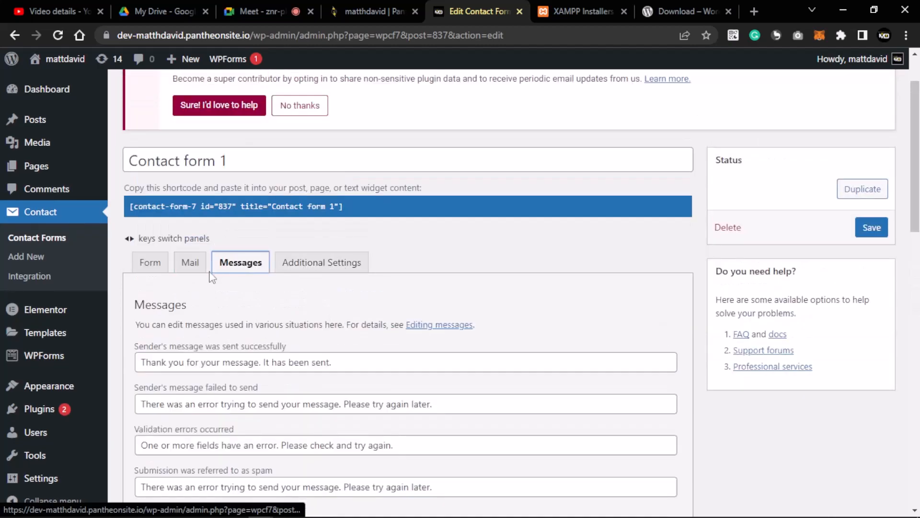
{"action": "left_click", "coordinate": [150, 271]}
{"action": "scroll", "coordinate": [195, 290], "scroll_direction": "down", "scroll_amount": 4}
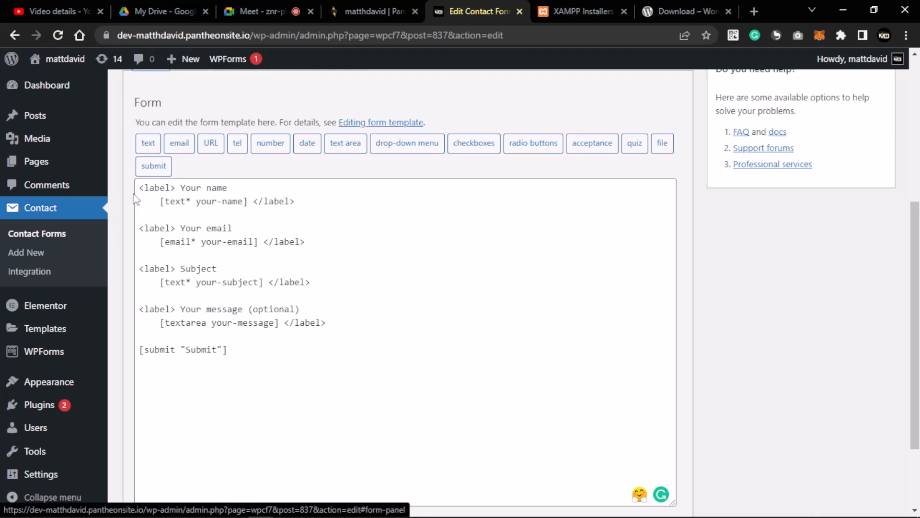
{"action": "left_click_drag", "start_coordinate": [138, 186], "coordinate": [329, 203]}
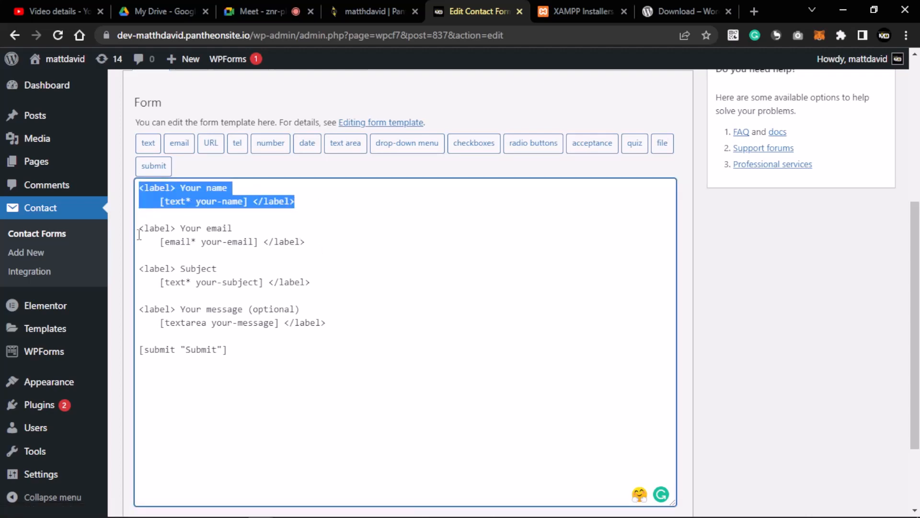
{"action": "left_click_drag", "start_coordinate": [139, 234], "coordinate": [347, 248]}
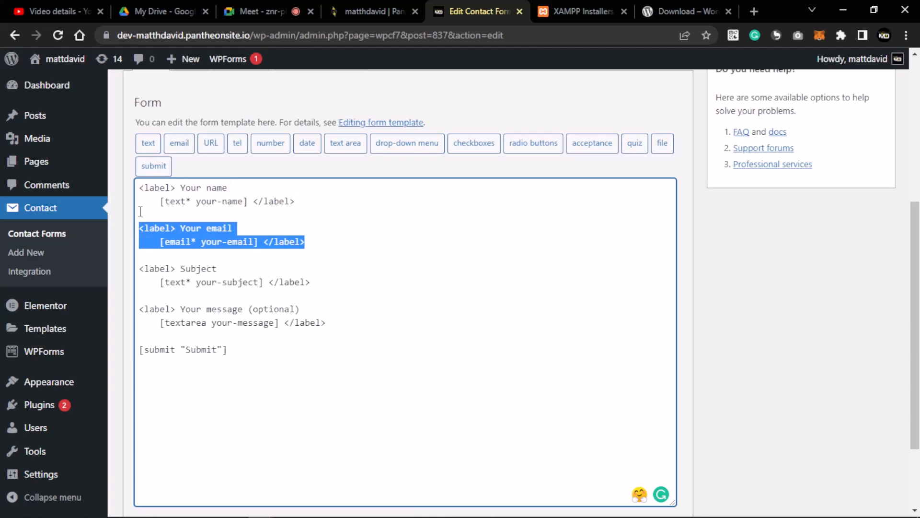
{"action": "left_click_drag", "start_coordinate": [136, 190], "coordinate": [340, 206]}
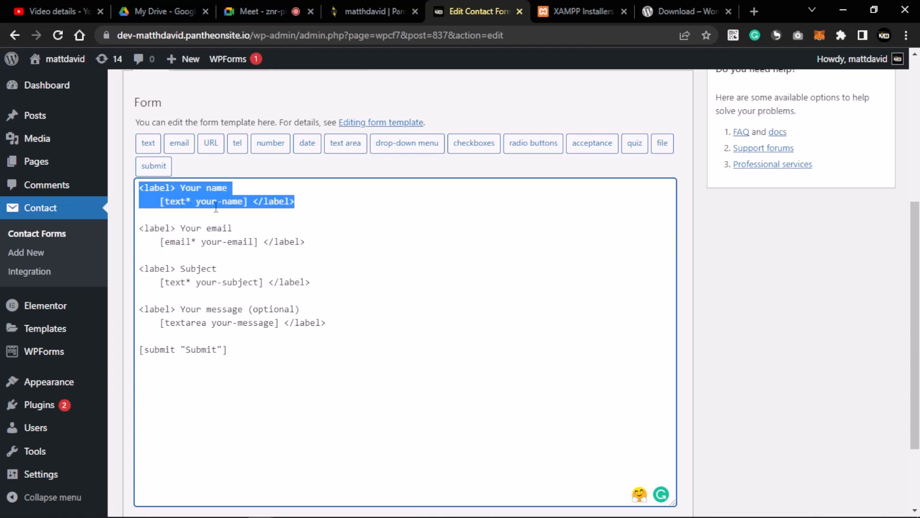
{"action": "left_click_drag", "start_coordinate": [140, 229], "coordinate": [302, 241]}
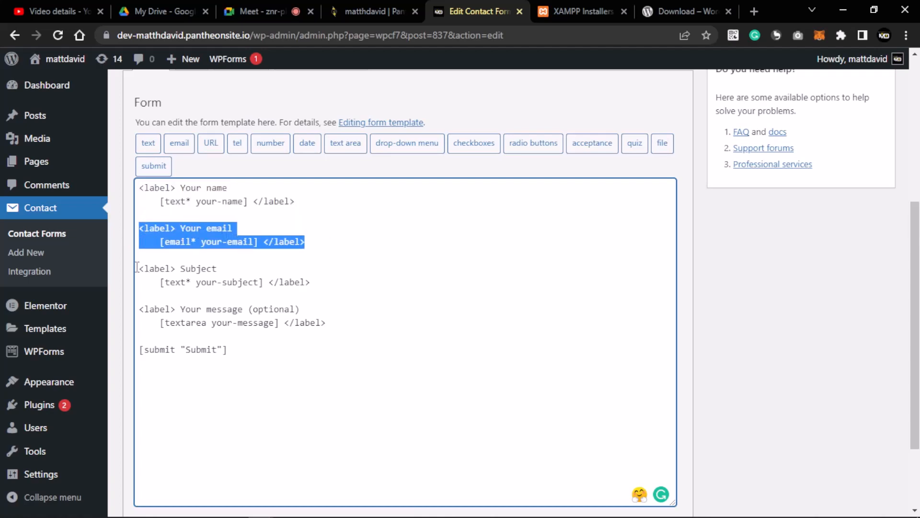
{"action": "left_click_drag", "start_coordinate": [139, 267], "coordinate": [310, 283]}
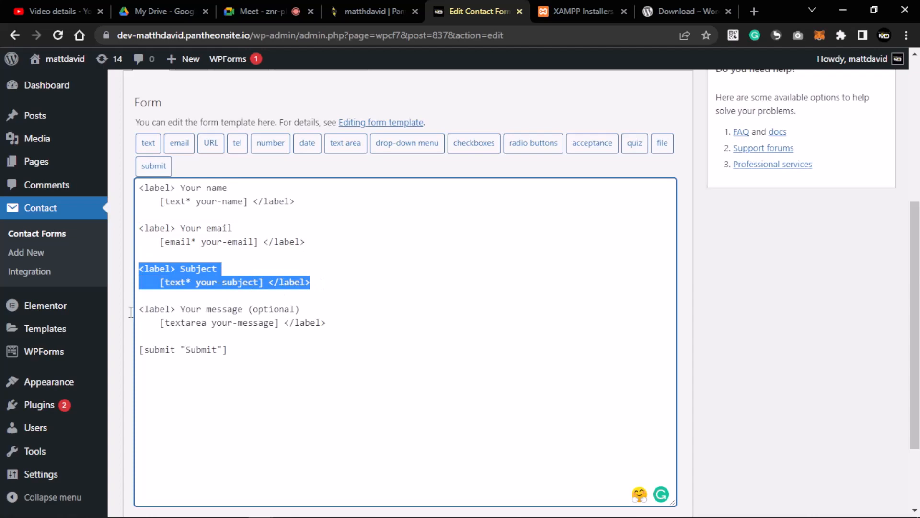
{"action": "left_click_drag", "start_coordinate": [140, 309], "coordinate": [361, 328]}
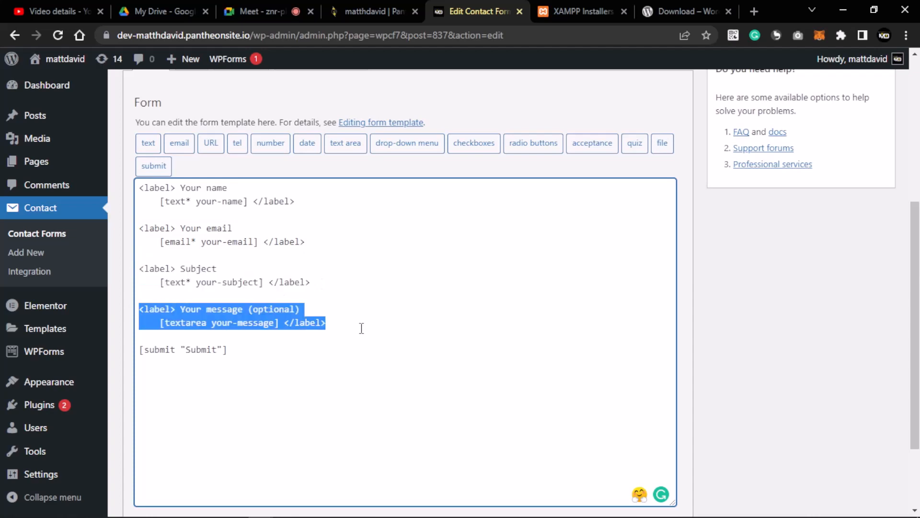
{"action": "left_click_drag", "start_coordinate": [233, 351], "coordinate": [133, 360]}
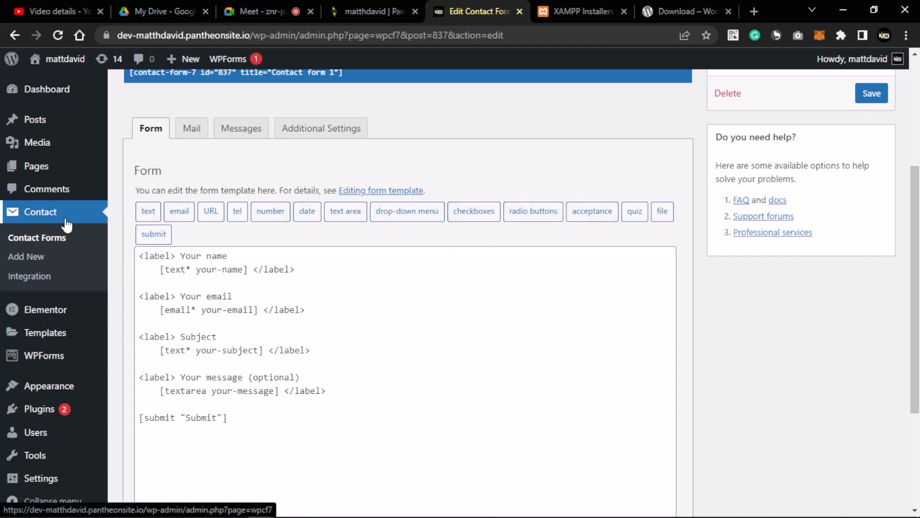
- Open the text tag generator and make the new field text-137 required
{"action": "left_click", "coordinate": [150, 214]}
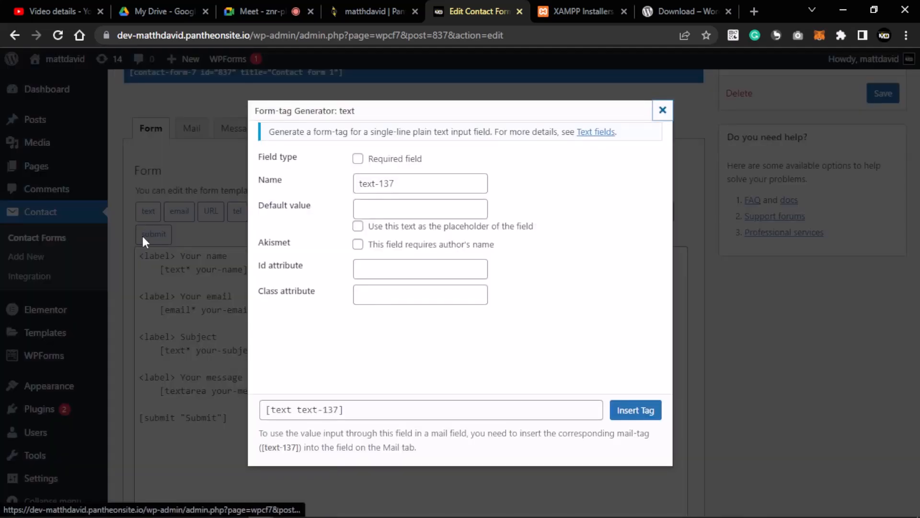
{"action": "left_click", "coordinate": [372, 210]}
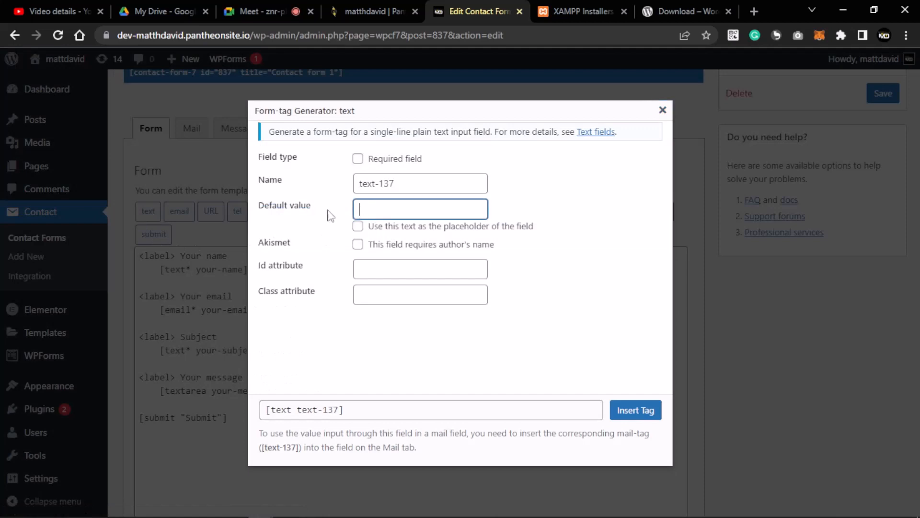
{"action": "left_click", "coordinate": [356, 159]}
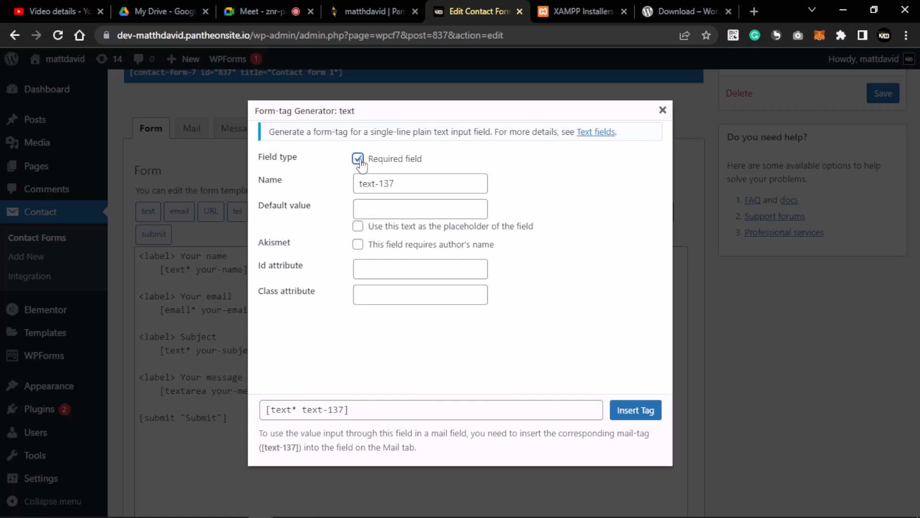
{"action": "left_click", "coordinate": [402, 185]}
{"action": "mouse_move", "coordinate": [359, 185]}
{"action": "left_mouse_down"}
{"action": "mouse_move", "coordinate": [411, 182]}
{"action": "mouse_move", "coordinate": [350, 194]}
{"action": "left_mouse_up"}
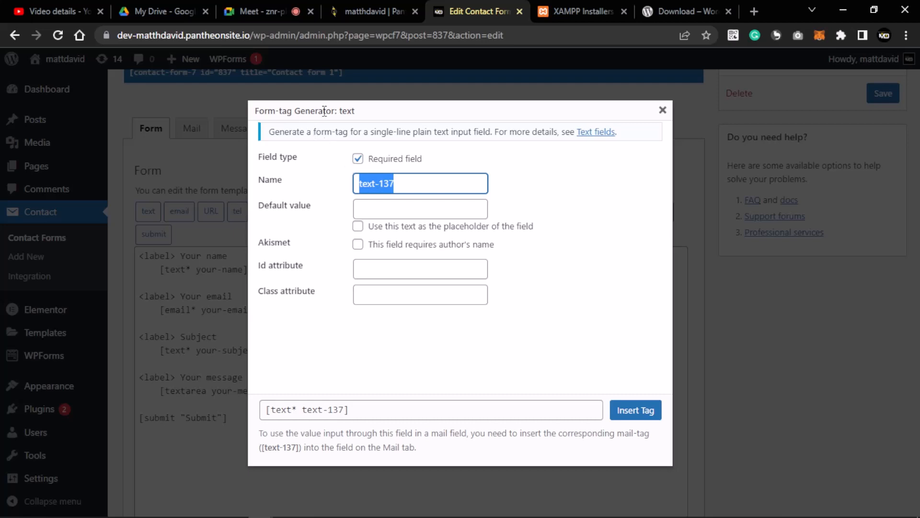
{"action": "left_click_drag", "start_coordinate": [331, 110], "coordinate": [366, 117]}
{"action": "left_click", "coordinate": [378, 125]}
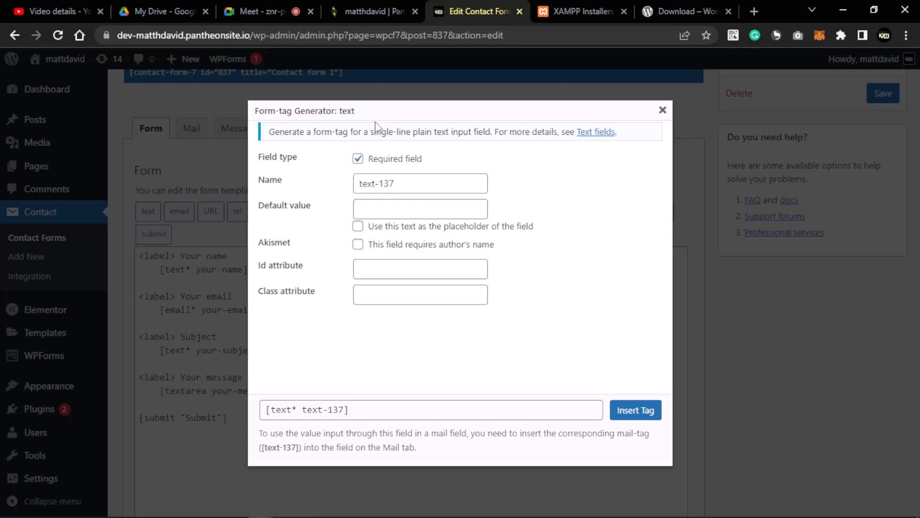
{"action": "left_click", "coordinate": [363, 210]}
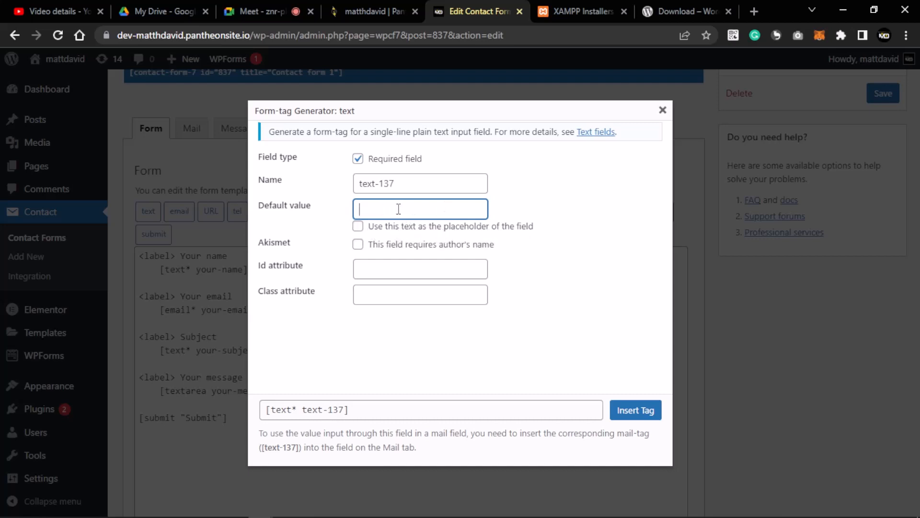
- Enter 'Last Name' as the default value and use it as the placeholder
{"action": "left_click", "coordinate": [358, 227]}
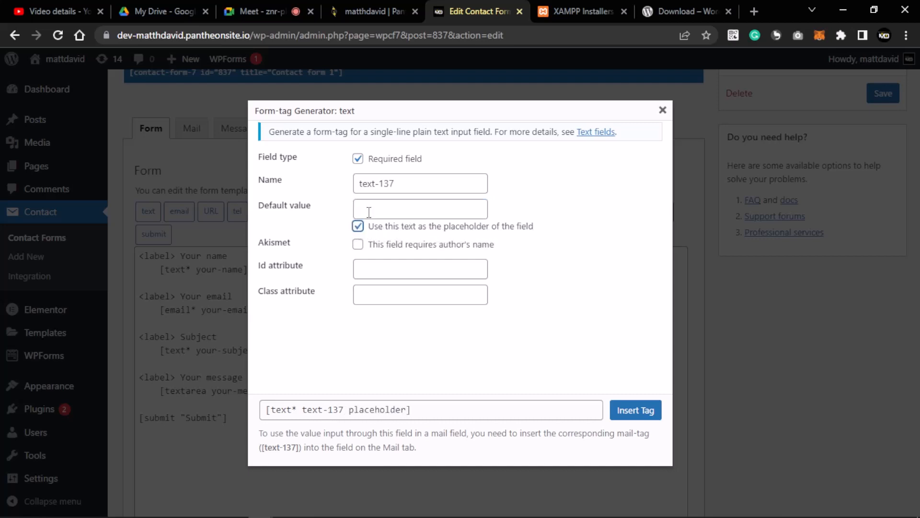
{"action": "left_click", "coordinate": [369, 212]}
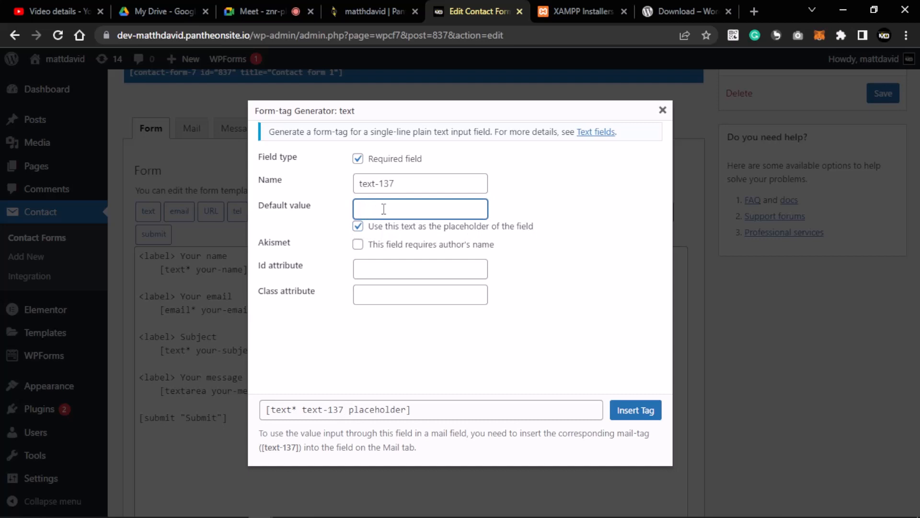
{"action": "type", "text": "Last NName"}
{"action": "type", "text": "m"}
{"action": "key", "text": "BackSpace"}
{"action": "type", "text": "N"}
{"action": "left_click_drag", "start_coordinate": [419, 210], "coordinate": [372, 213]}
{"action": "left_click", "coordinate": [421, 211]}
{"action": "left_click", "coordinate": [525, 216]}
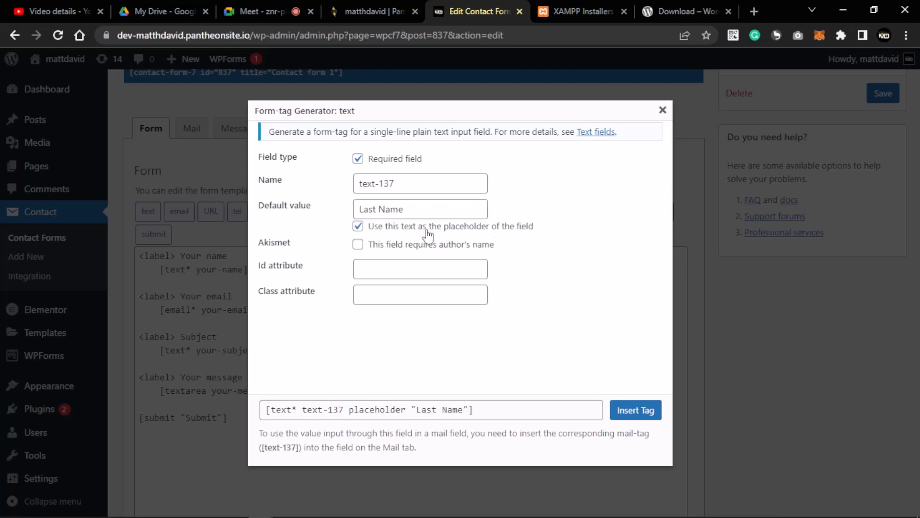
- Leave Id and Class empty and insert the [text* text-137 placeholder "Last Name"] tag
{"action": "left_click", "coordinate": [386, 271]}
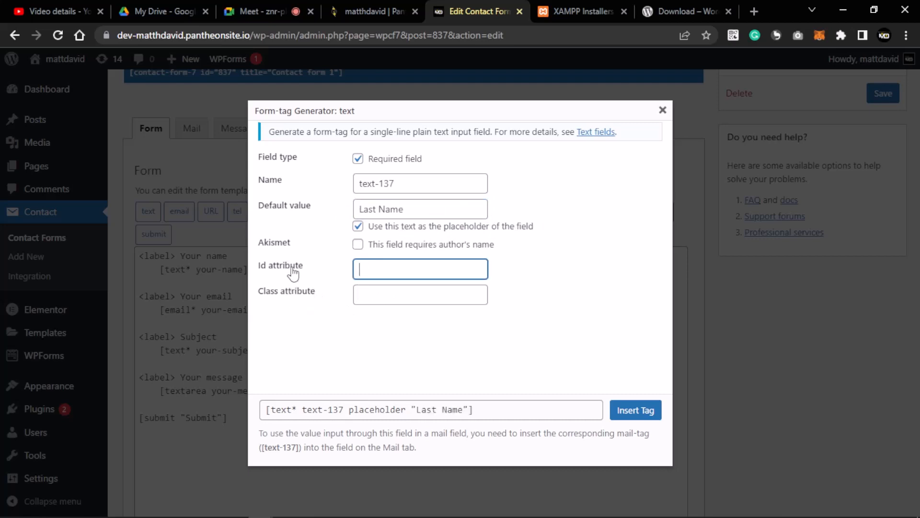
{"action": "left_click", "coordinate": [367, 294]}
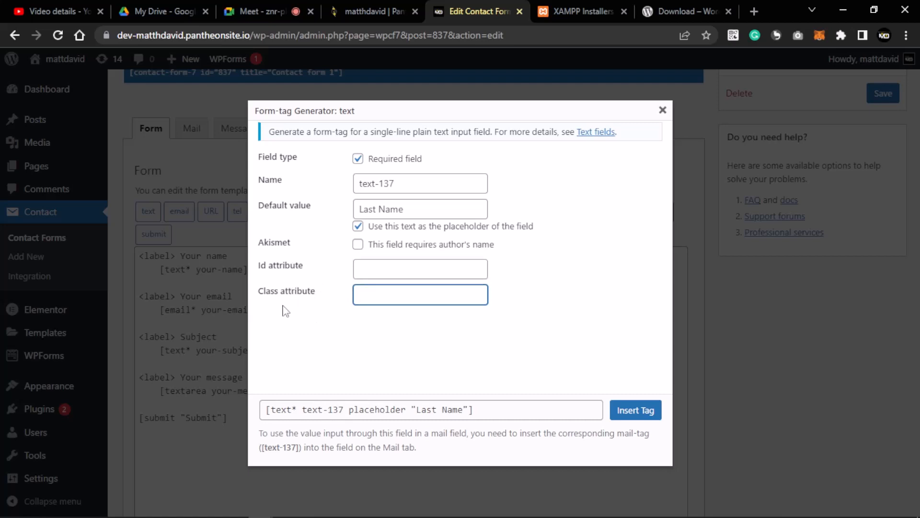
{"action": "left_click", "coordinate": [327, 316]}
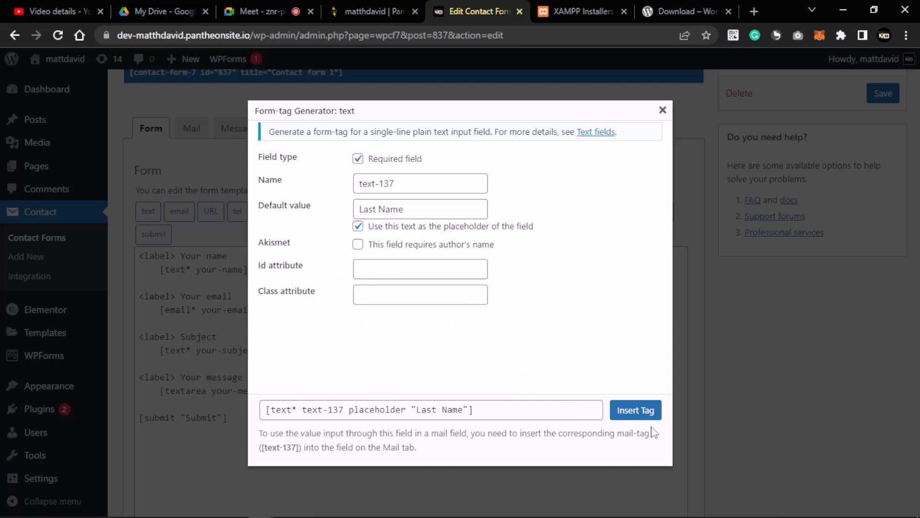
{"action": "left_click", "coordinate": [636, 410]}
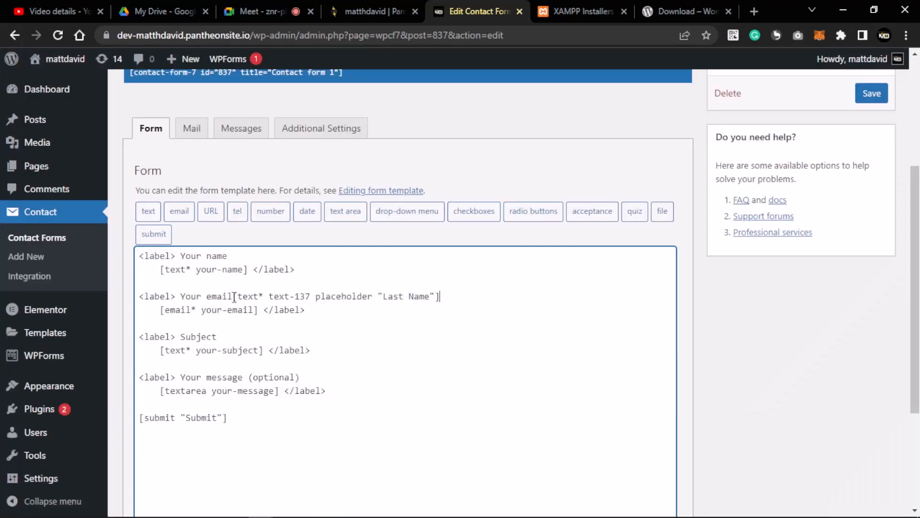
- Cut the Last Name tag from the email line and look over the field lines
{"action": "left_click_drag", "start_coordinate": [235, 296], "coordinate": [455, 296]}
{"action": "key", "text": "ctrl+c"}
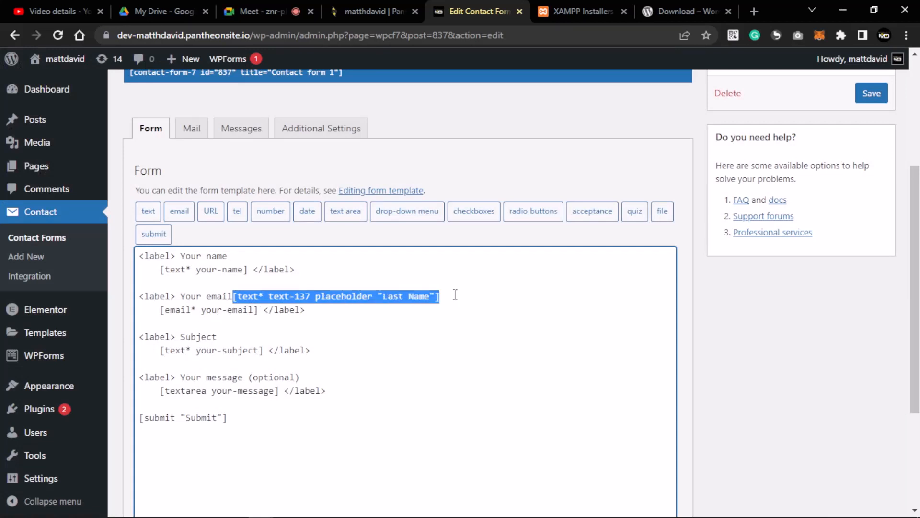
{"action": "key", "text": "BackSpace"}
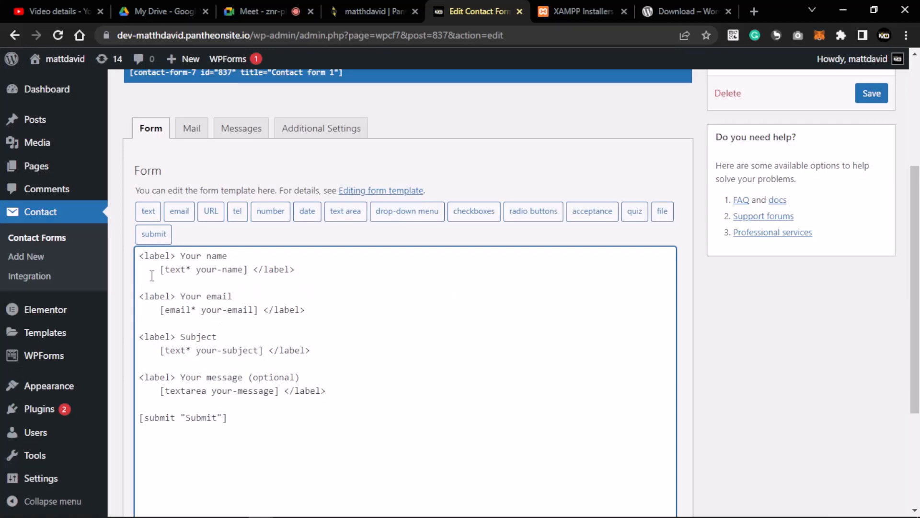
{"action": "left_click_drag", "start_coordinate": [138, 255], "coordinate": [326, 275]}
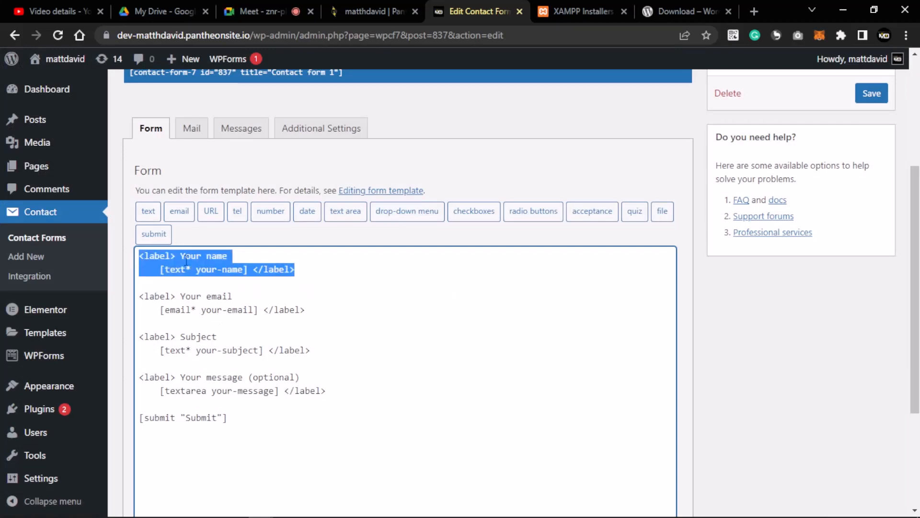
{"action": "left_click_drag", "start_coordinate": [319, 311], "coordinate": [138, 295]}
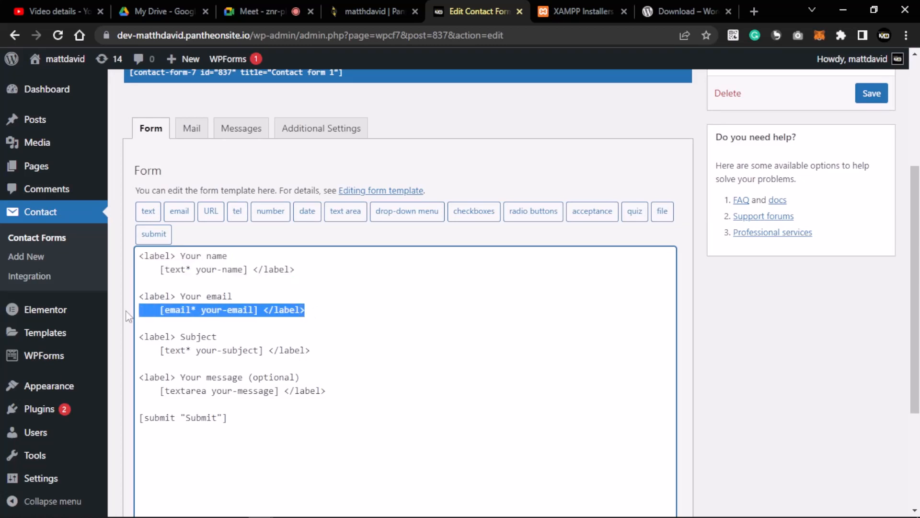
{"action": "left_click", "coordinate": [305, 311]}
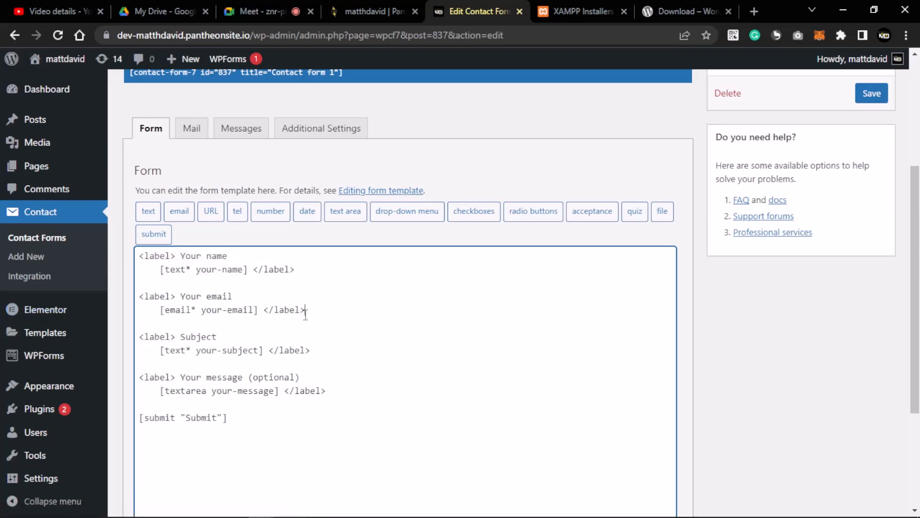
{"action": "left_click_drag", "start_coordinate": [326, 317], "coordinate": [153, 307]}
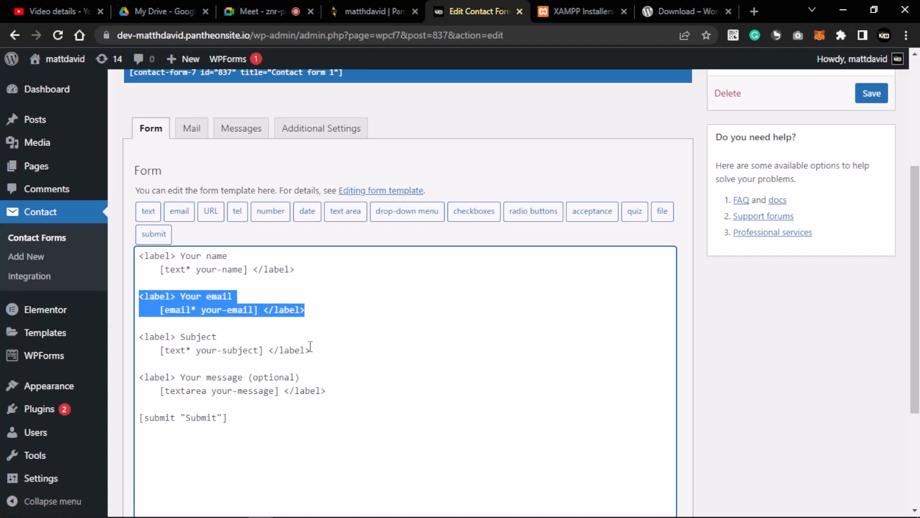
{"action": "left_click_drag", "start_coordinate": [311, 350], "coordinate": [139, 335]}
{"action": "left_click_drag", "start_coordinate": [326, 391], "coordinate": [147, 378]}
- Paste the Last Name tag on its own line after the message field
{"action": "left_click", "coordinate": [345, 392]}
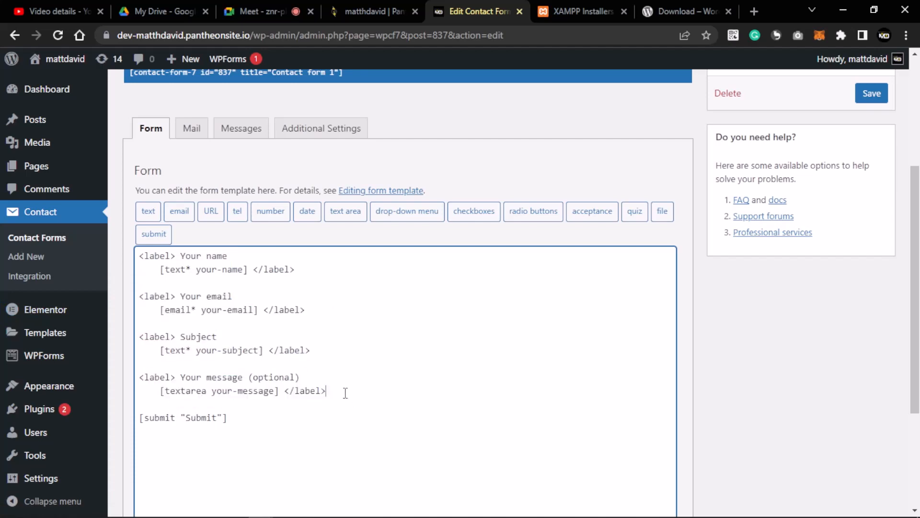
{"action": "key", "text": "Return"}
{"action": "key", "text": "Return"}
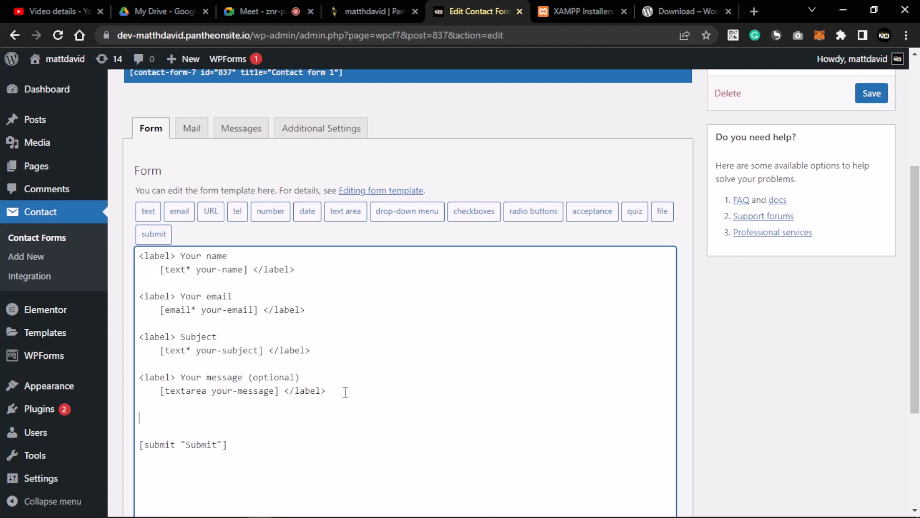
{"action": "key", "text": "ctrl+v"}
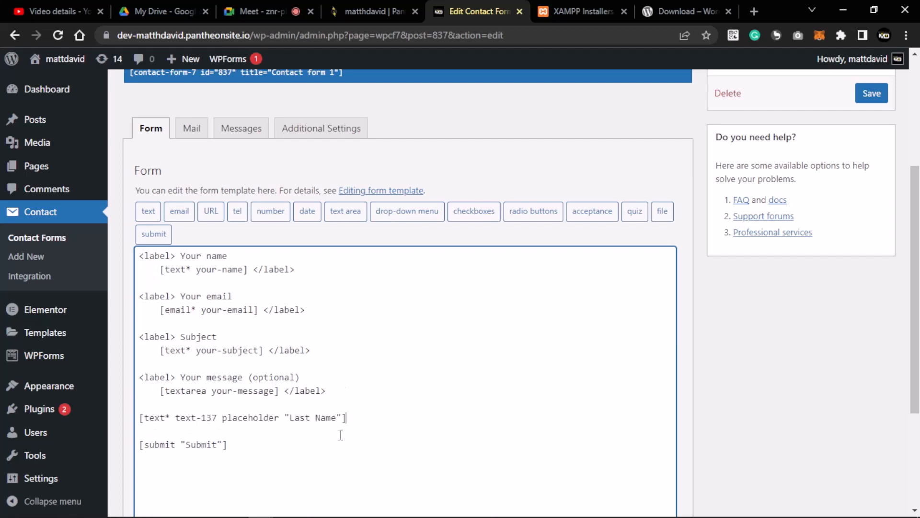
{"action": "left_click_drag", "start_coordinate": [347, 419], "coordinate": [143, 418]}
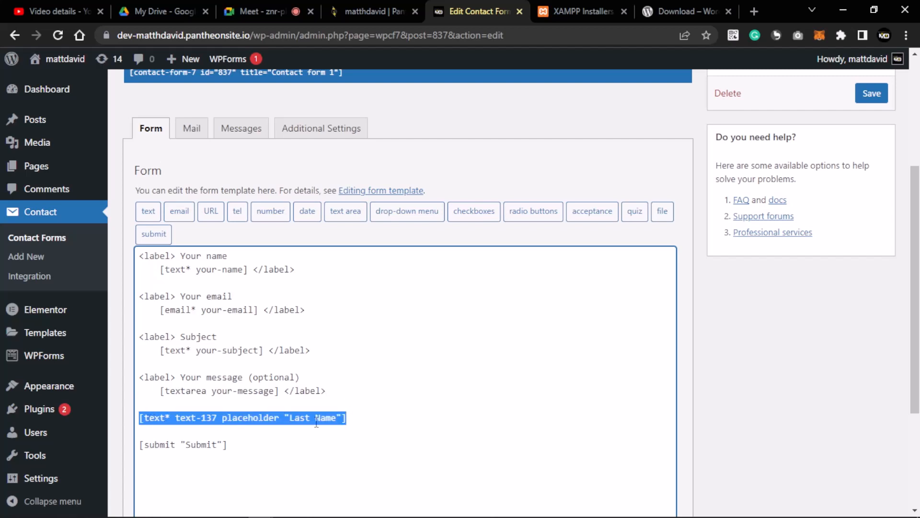
{"action": "scroll", "coordinate": [276, 397], "scroll_direction": "down", "scroll_amount": 3}
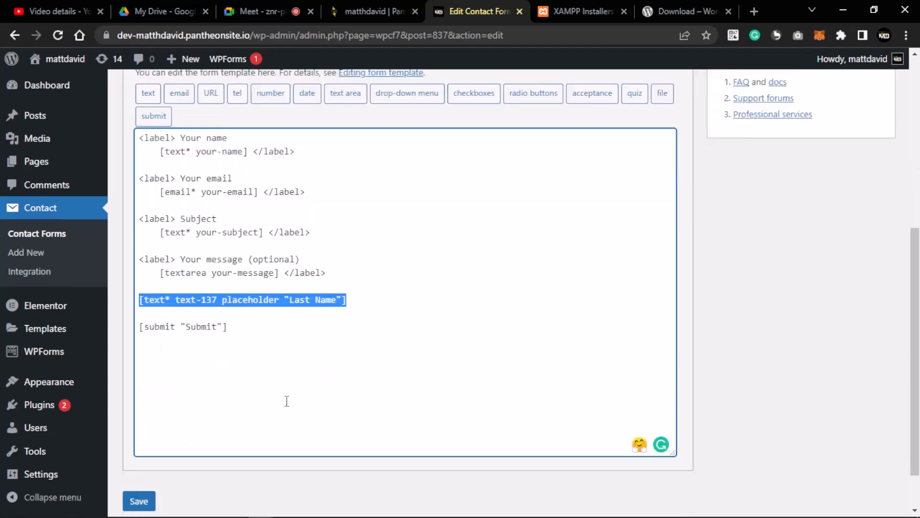
{"action": "left_click", "coordinate": [267, 370]}
- Save Contact form 1 and copy its shortcode [contact-form-7 id="837" title="Contact form 1"]
{"action": "left_click", "coordinate": [138, 486]}
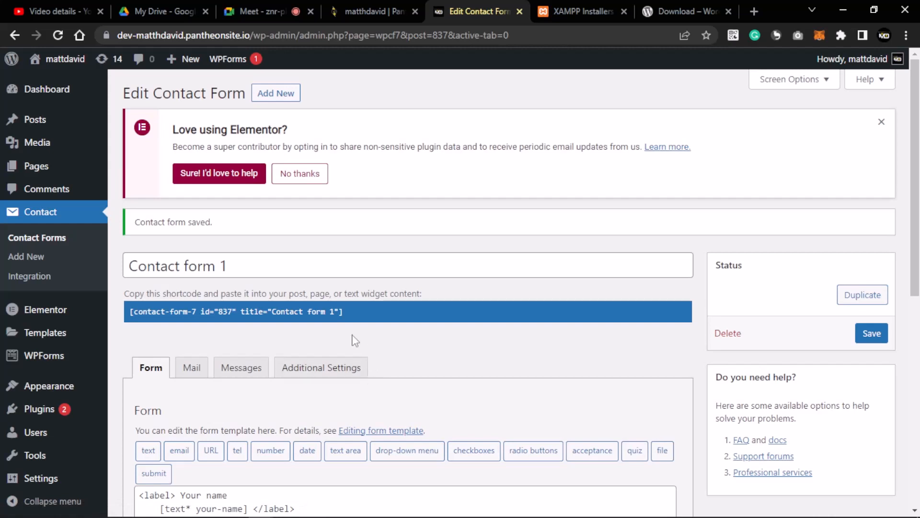
{"action": "left_click_drag", "start_coordinate": [244, 267], "coordinate": [130, 275]}
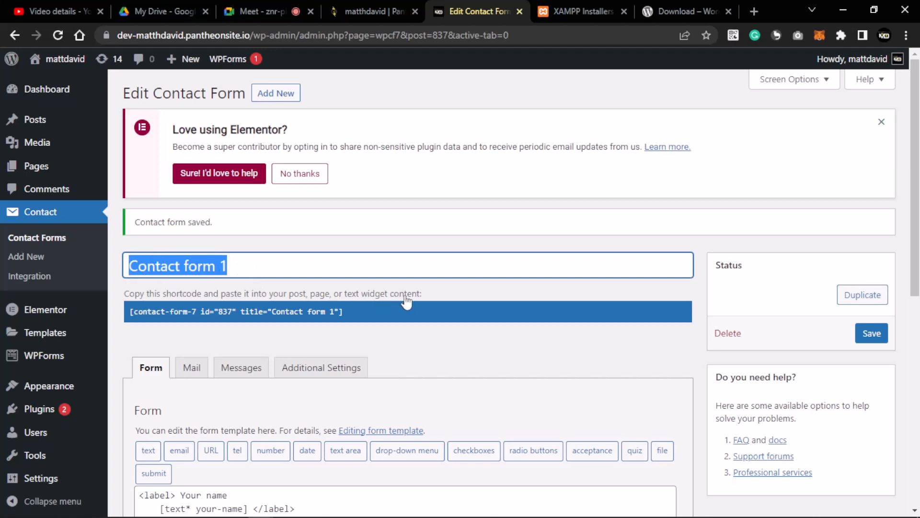
{"action": "left_click", "coordinate": [385, 345]}
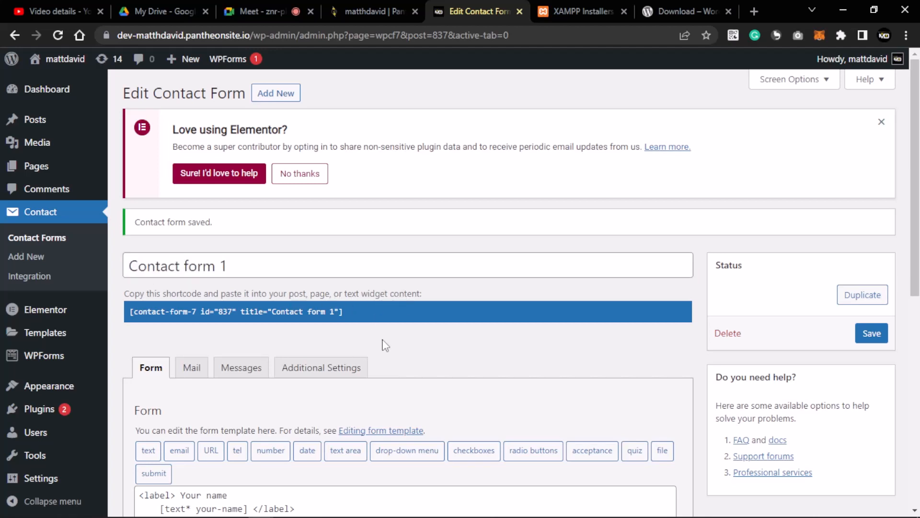
{"action": "left_click", "coordinate": [343, 310]}
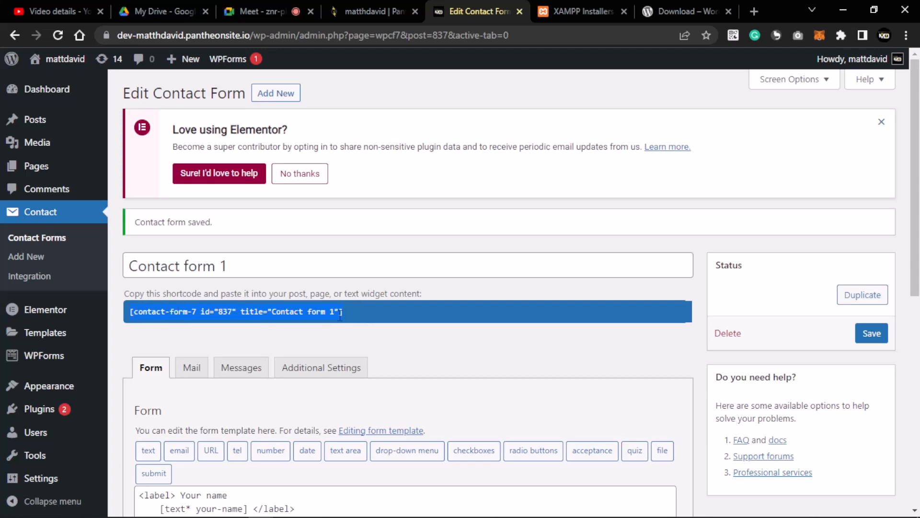
{"action": "right_click", "coordinate": [314, 318]}
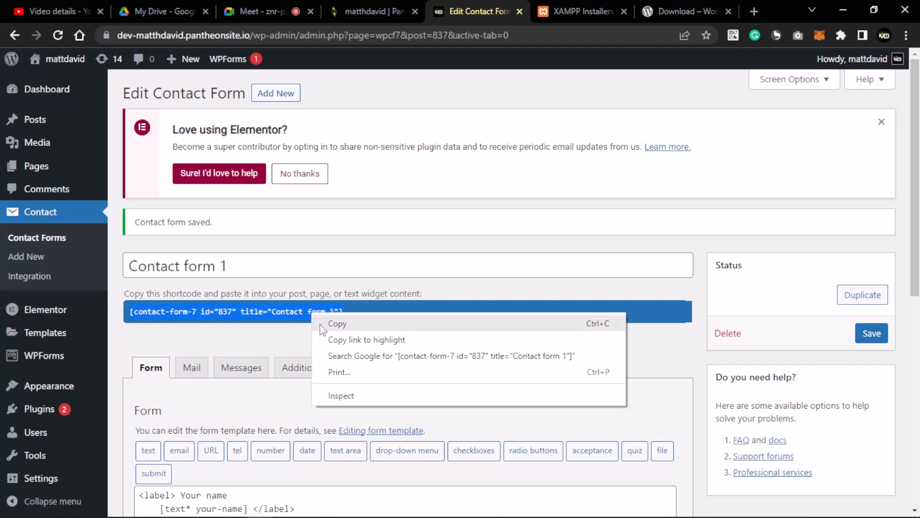
{"action": "left_click", "coordinate": [318, 322]}
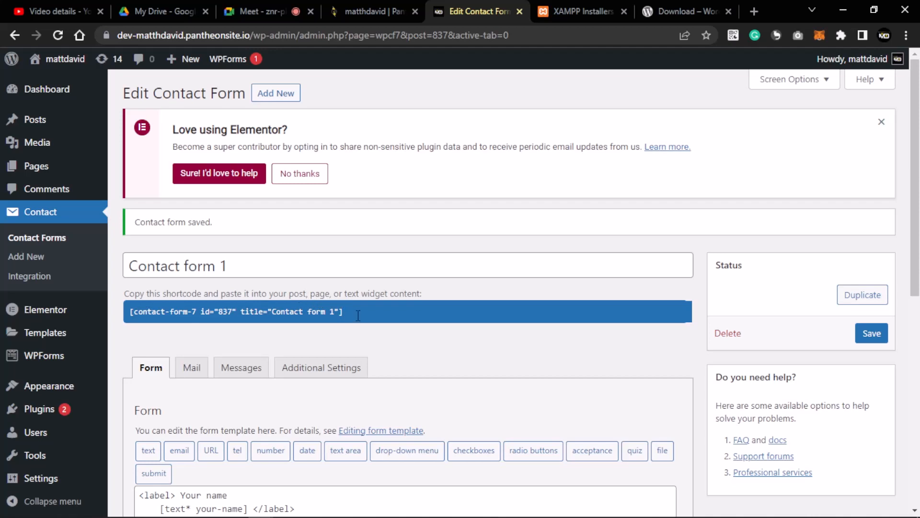
- Find 'Design Post' in the Posts list and open it in the block editor
{"action": "left_click", "coordinate": [33, 121]}
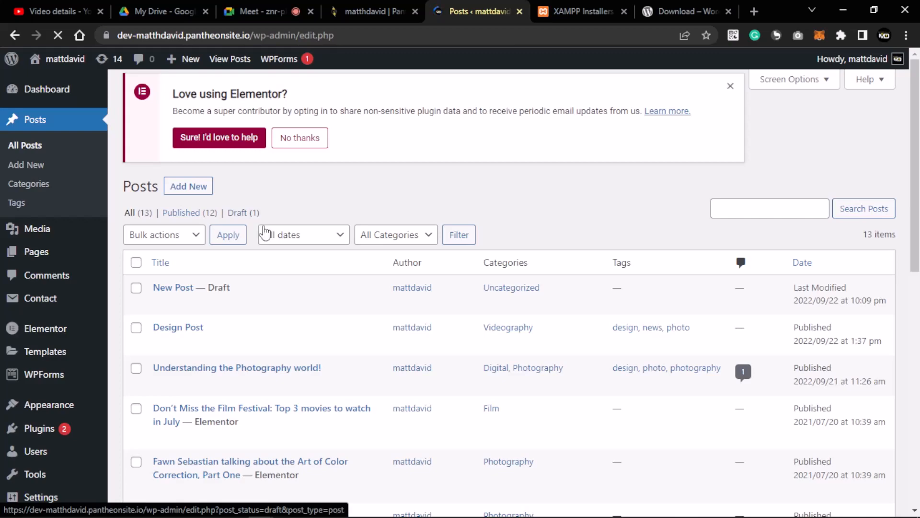
{"action": "scroll", "coordinate": [251, 280], "scroll_direction": "down", "scroll_amount": 3}
{"action": "scroll", "coordinate": [242, 268], "scroll_direction": "down", "scroll_amount": 4}
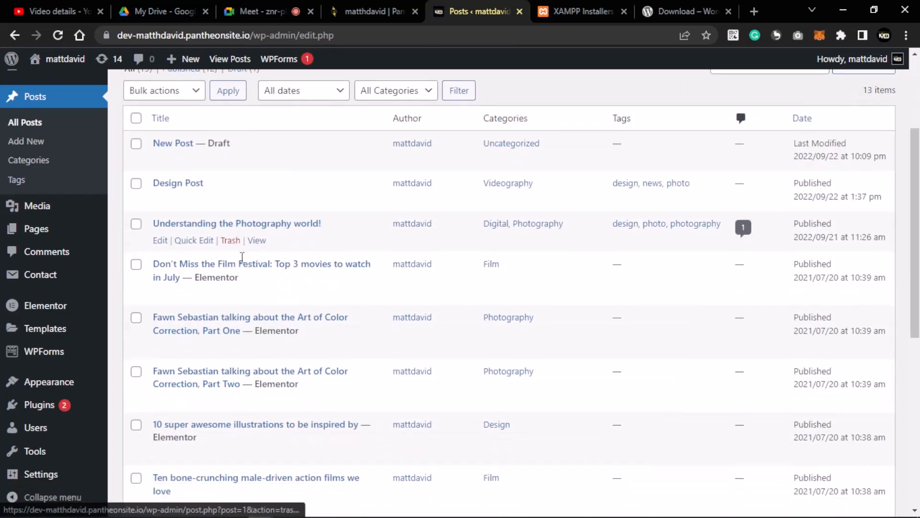
{"action": "scroll", "coordinate": [218, 259], "scroll_direction": "up", "scroll_amount": 5}
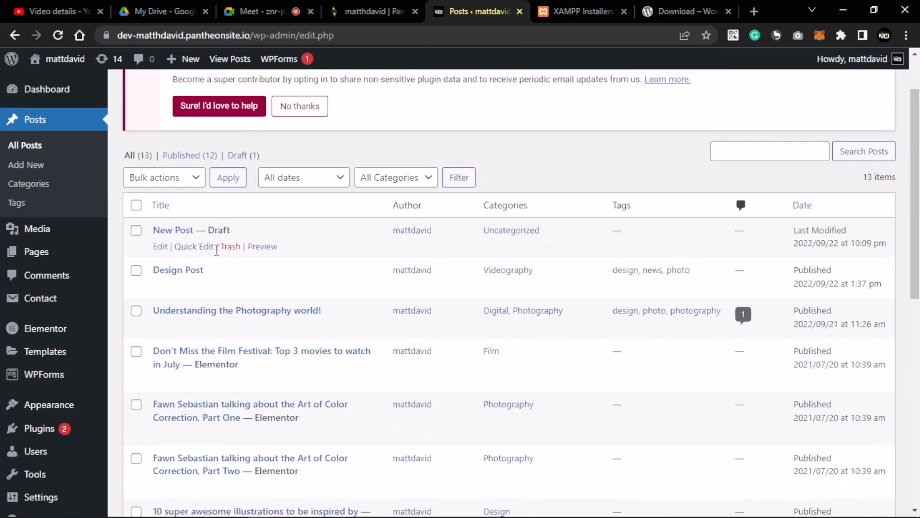
{"action": "scroll", "coordinate": [217, 249], "scroll_direction": "down", "scroll_amount": 3}
{"action": "scroll", "coordinate": [195, 257], "scroll_direction": "up", "scroll_amount": 3}
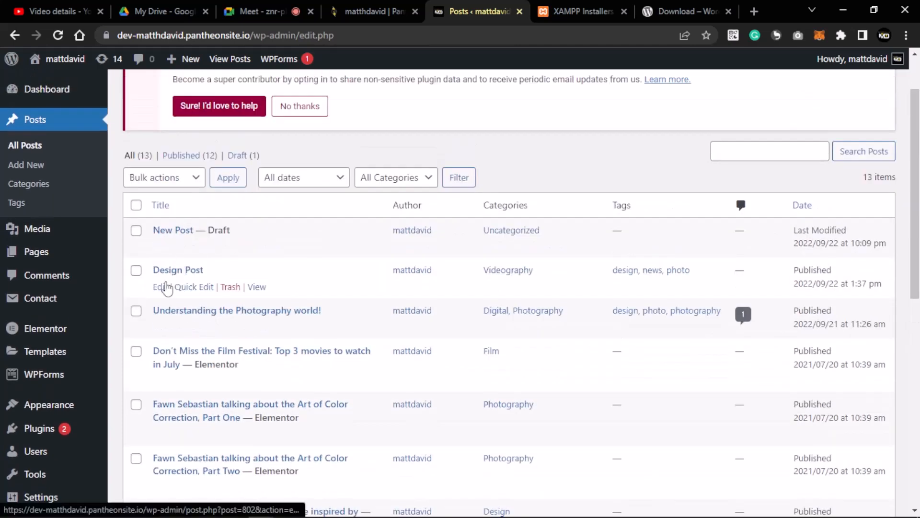
{"action": "left_click", "coordinate": [161, 287]}
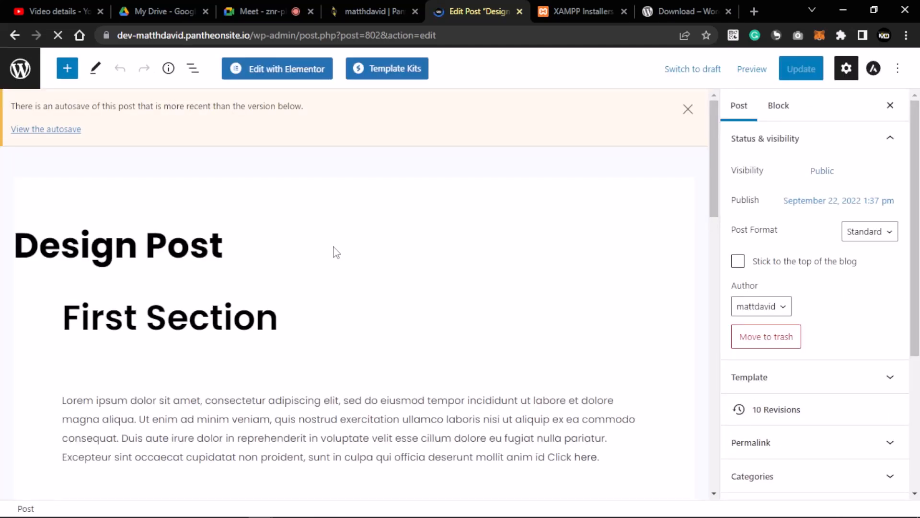
- Recover the invalid image block beside the lorem ipsum text
{"action": "scroll", "coordinate": [271, 294], "scroll_direction": "down", "scroll_amount": 5}
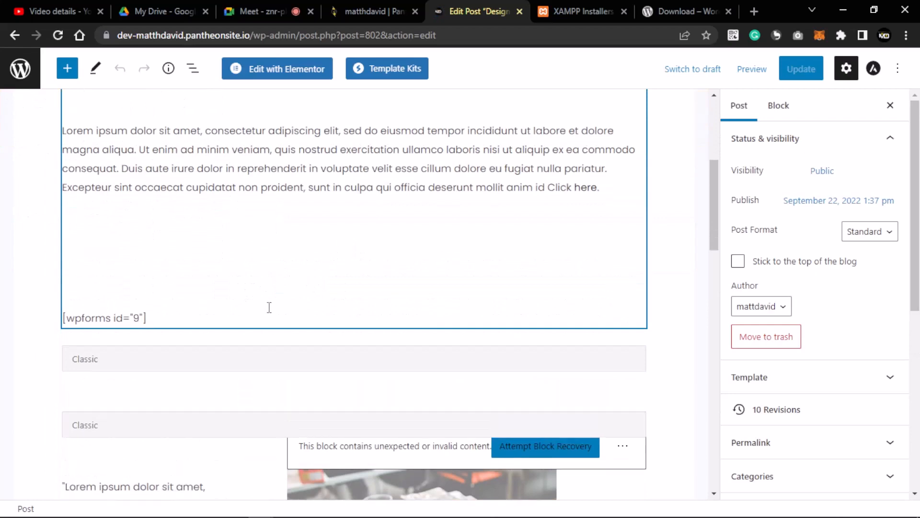
{"action": "scroll", "coordinate": [269, 307], "scroll_direction": "down", "scroll_amount": 4}
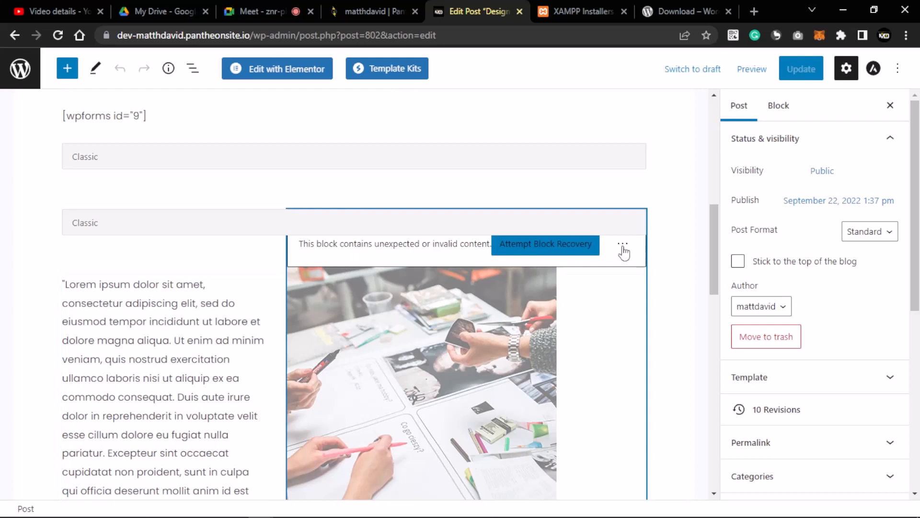
{"action": "left_click", "coordinate": [579, 246]}
{"action": "left_click", "coordinate": [578, 246]}
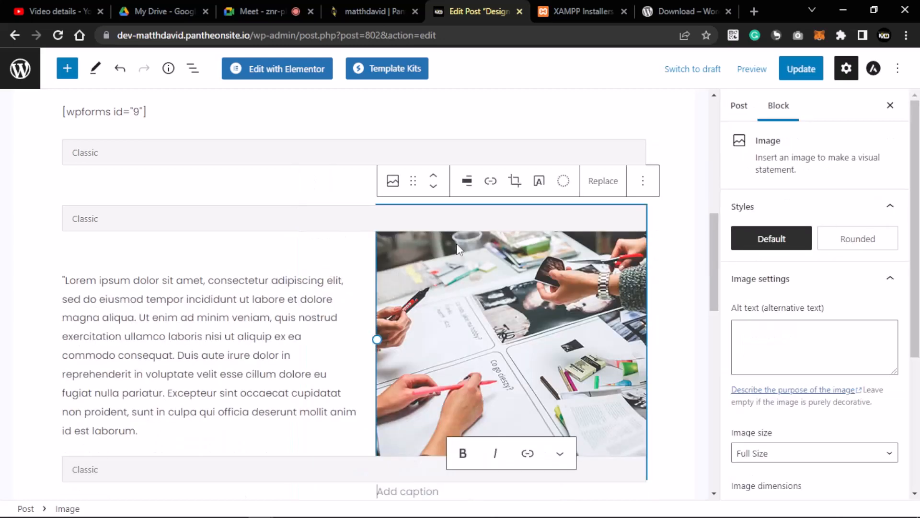
- Check the classic blocks, then bring up the block inserter below the last paragraph
{"action": "left_click", "coordinate": [307, 250]}
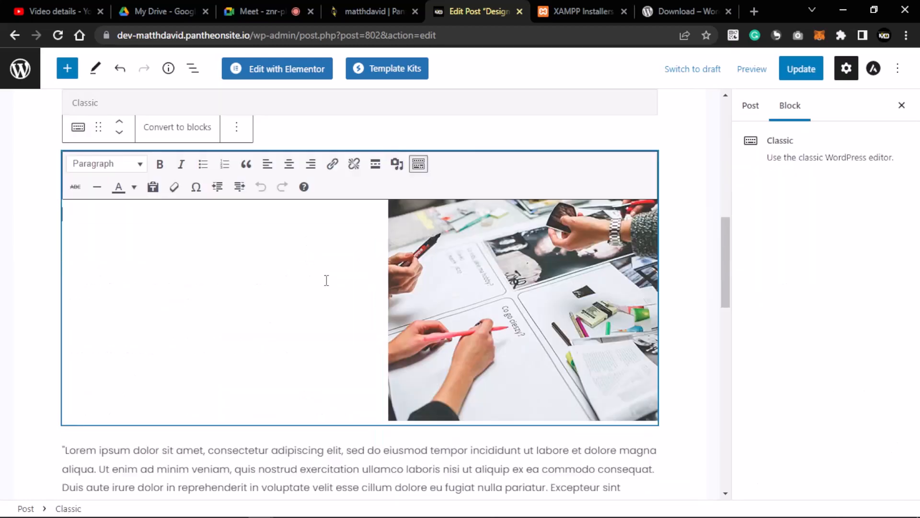
{"action": "scroll", "coordinate": [410, 262], "scroll_direction": "up", "scroll_amount": 2}
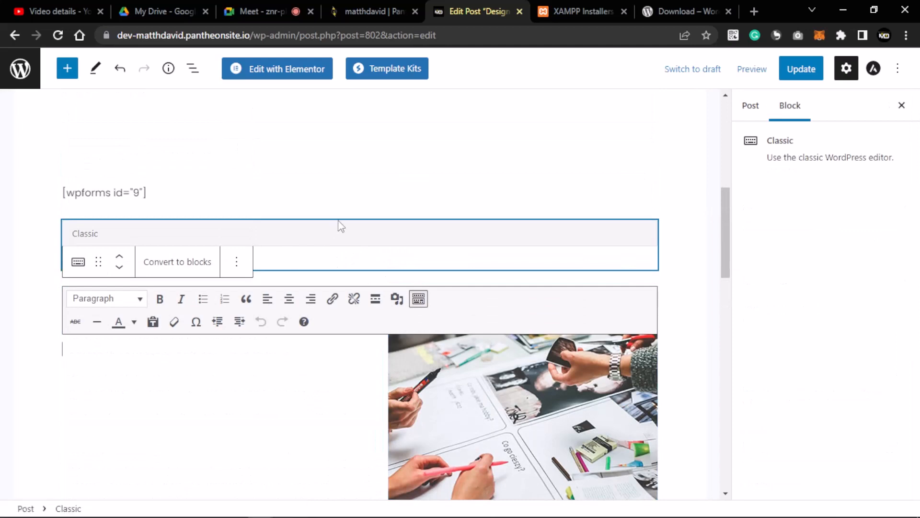
{"action": "left_click", "coordinate": [336, 234]}
{"action": "scroll", "coordinate": [309, 233], "scroll_direction": "up", "scroll_amount": 1}
{"action": "scroll", "coordinate": [368, 212], "scroll_direction": "up", "scroll_amount": 4}
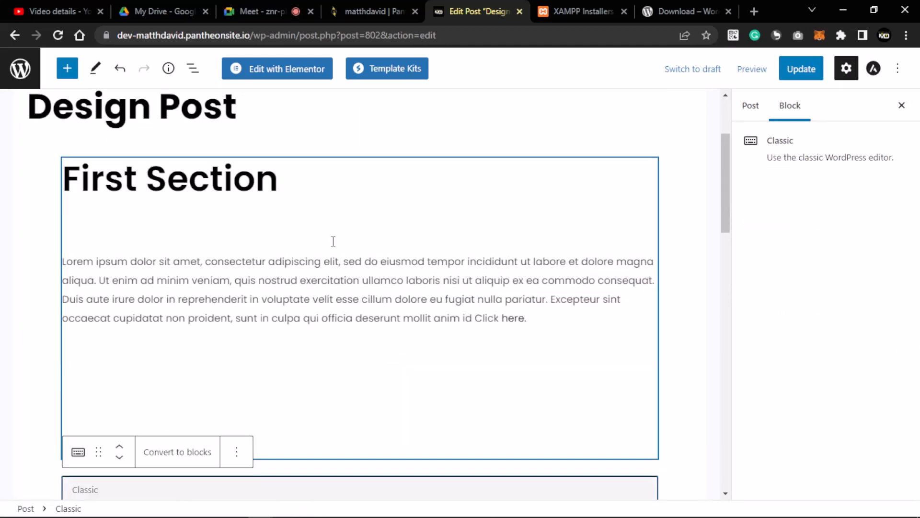
{"action": "left_click", "coordinate": [49, 265]}
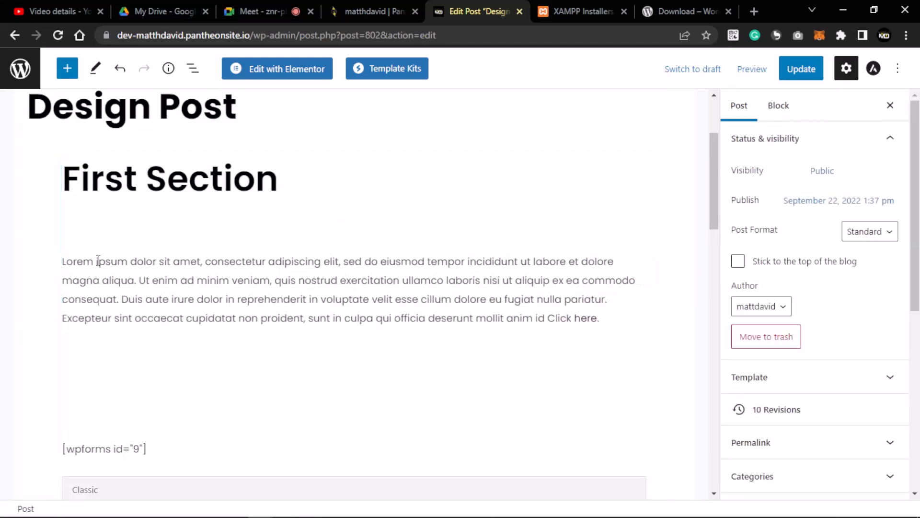
{"action": "scroll", "coordinate": [211, 307], "scroll_direction": "down", "scroll_amount": 4}
{"action": "left_click", "coordinate": [198, 302]}
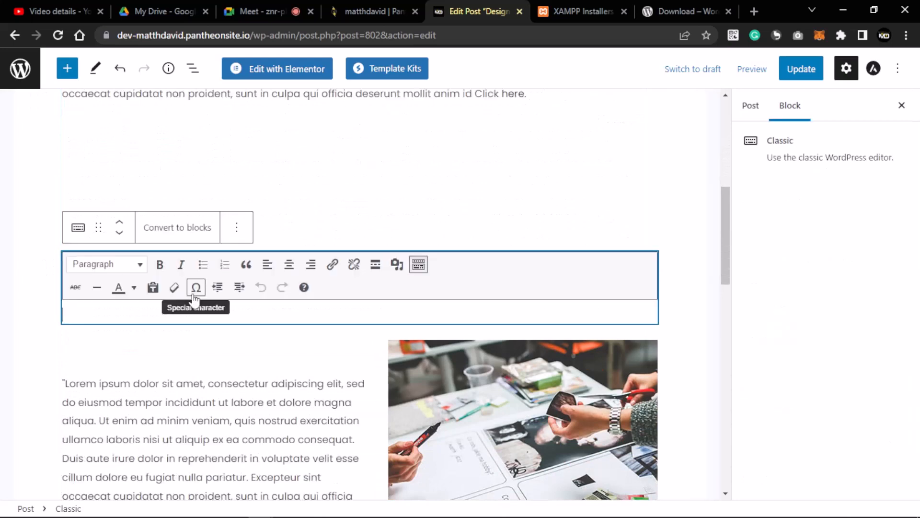
{"action": "left_click", "coordinate": [154, 339]}
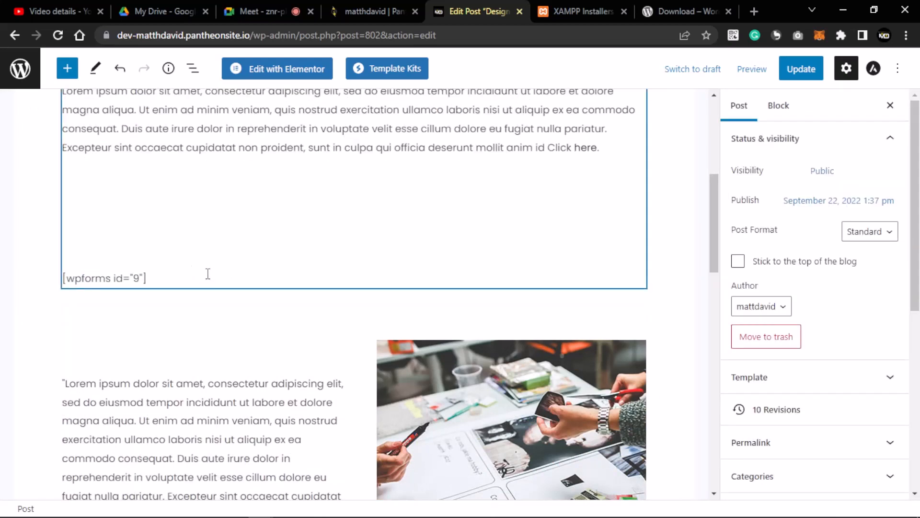
{"action": "scroll", "coordinate": [208, 274], "scroll_direction": "up", "scroll_amount": 2}
{"action": "scroll", "coordinate": [504, 271], "scroll_direction": "down", "scroll_amount": 12}
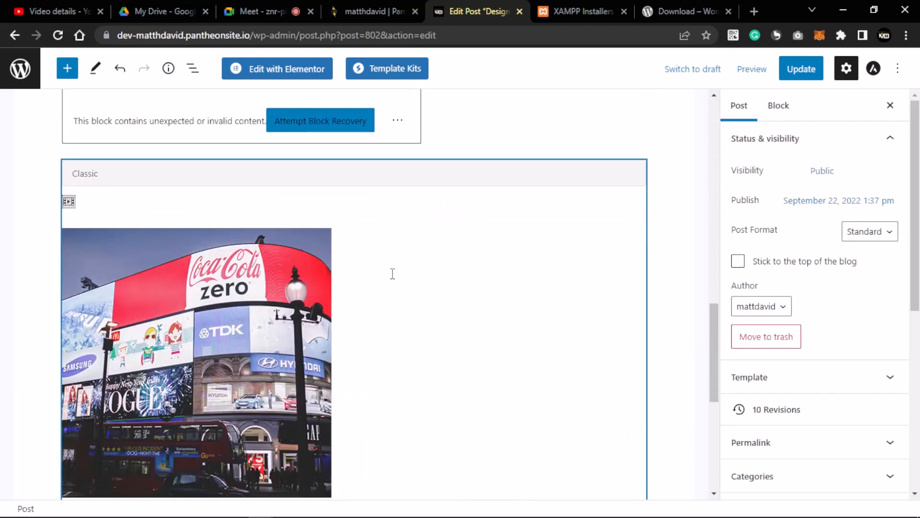
{"action": "scroll", "coordinate": [393, 273], "scroll_direction": "down", "scroll_amount": 7}
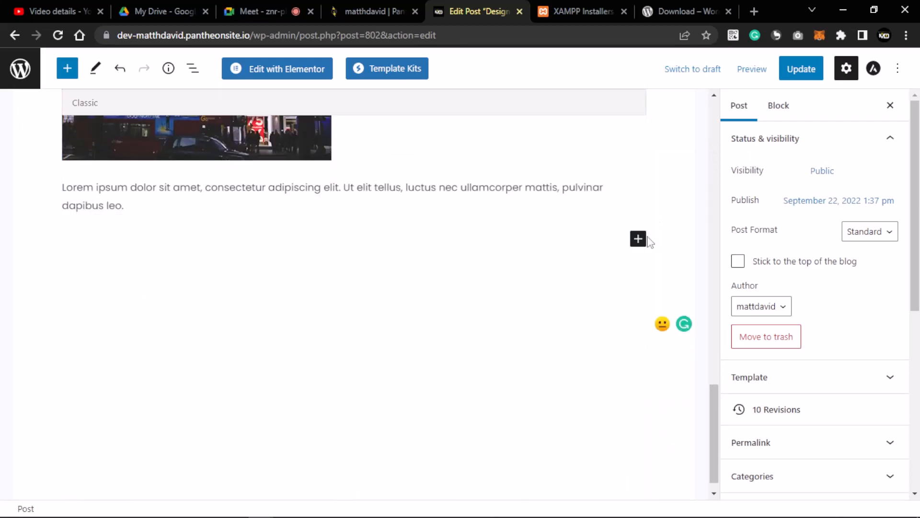
{"action": "left_click", "coordinate": [639, 239]}
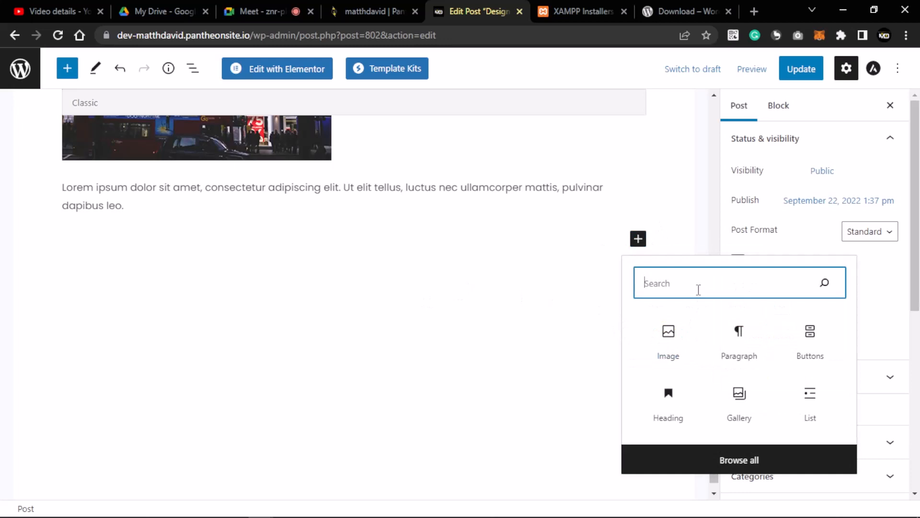
- Add a Contact Form 7 block set to 'Contact form 1' below the last paragraph
{"action": "type", "text": "for"}
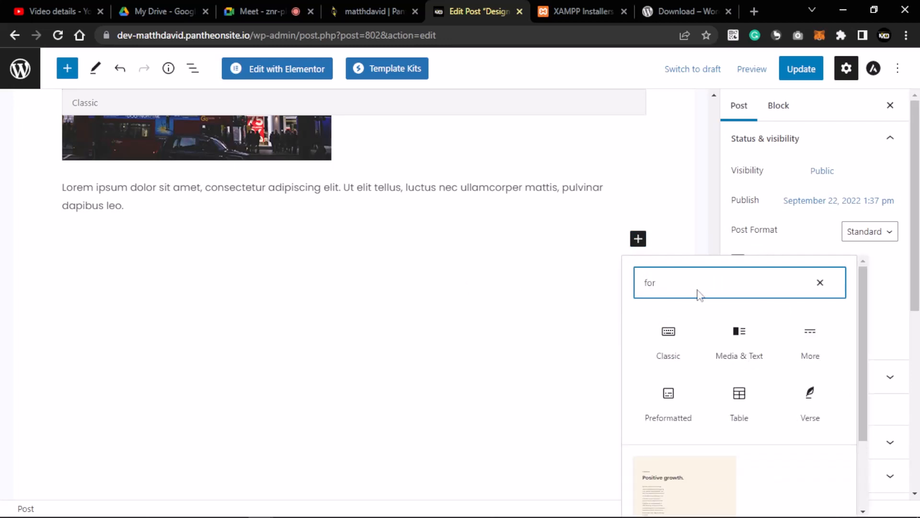
{"action": "type", "text": "m"}
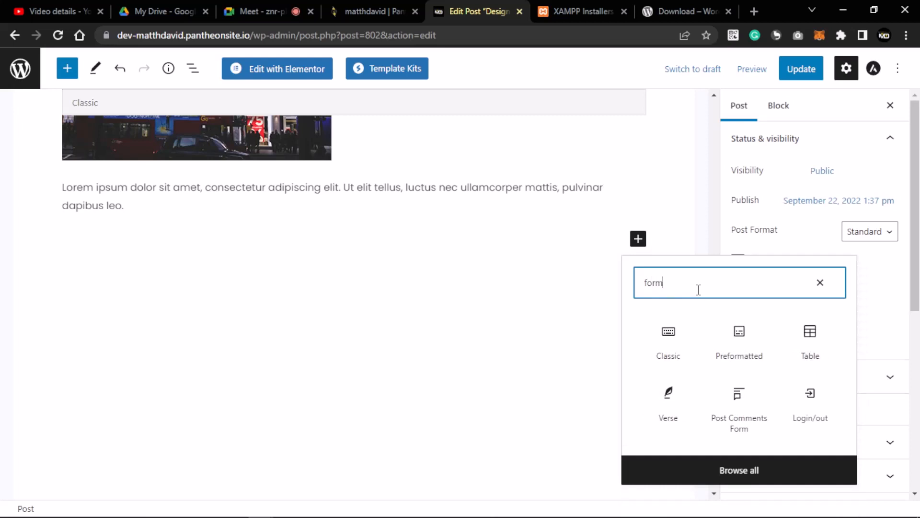
{"action": "key", "text": "BackSpace"}
{"action": "key", "text": "BackSpace"}
{"action": "key", "text": "BackSpace"}
{"action": "key", "text": "BackSpace"}
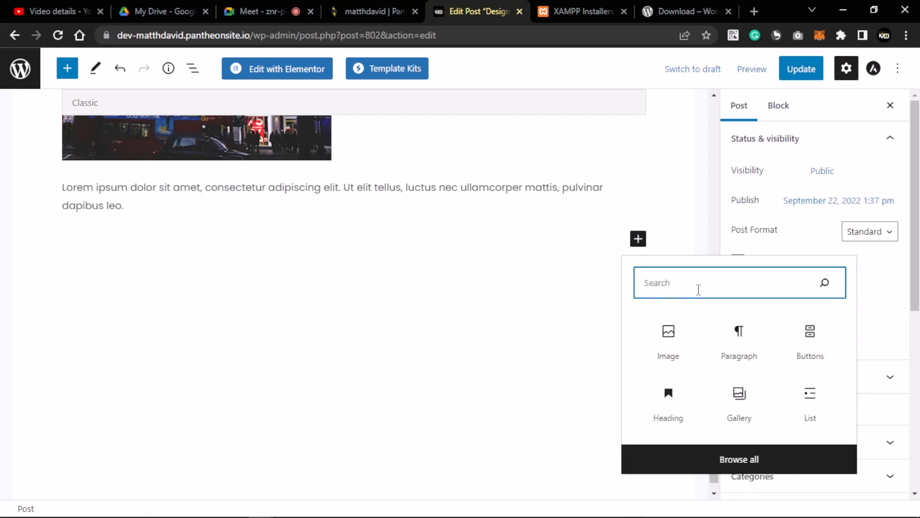
{"action": "left_click", "coordinate": [740, 344]}
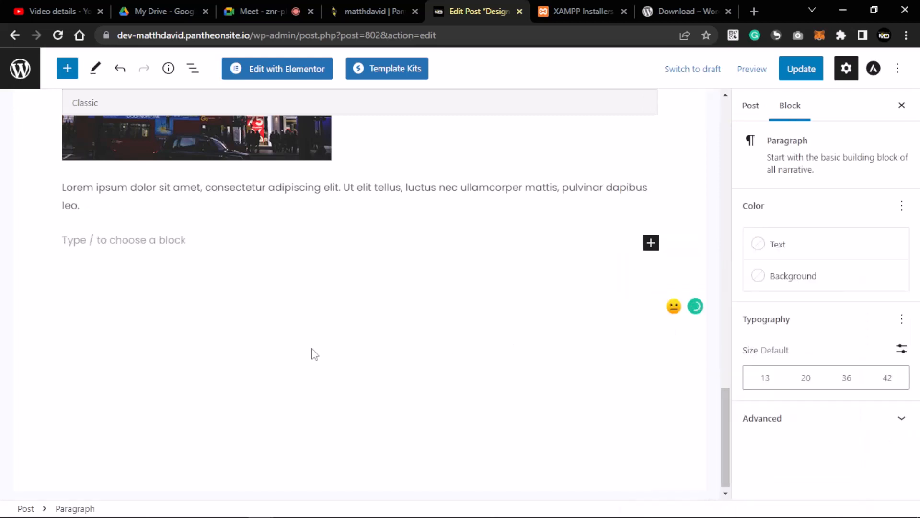
{"action": "left_click", "coordinate": [153, 241]}
{"action": "key", "text": "ctrl+v"}
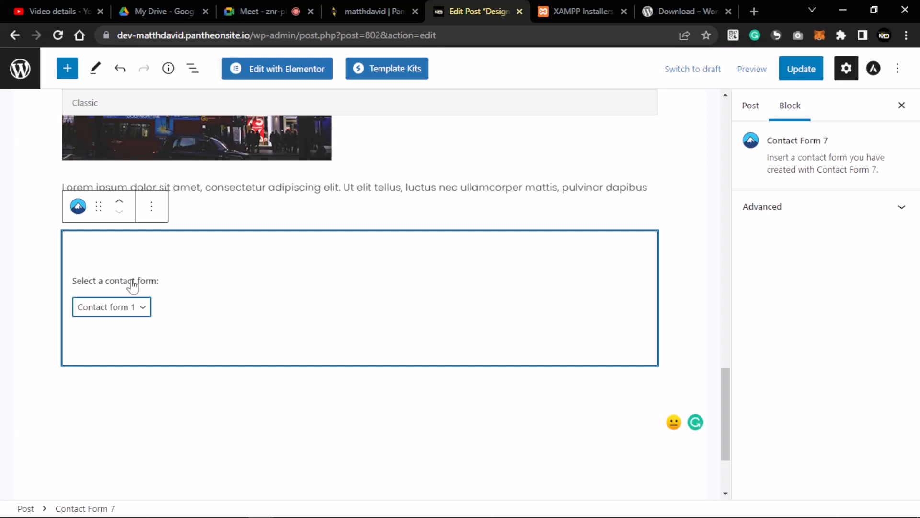
{"action": "left_click", "coordinate": [142, 307]}
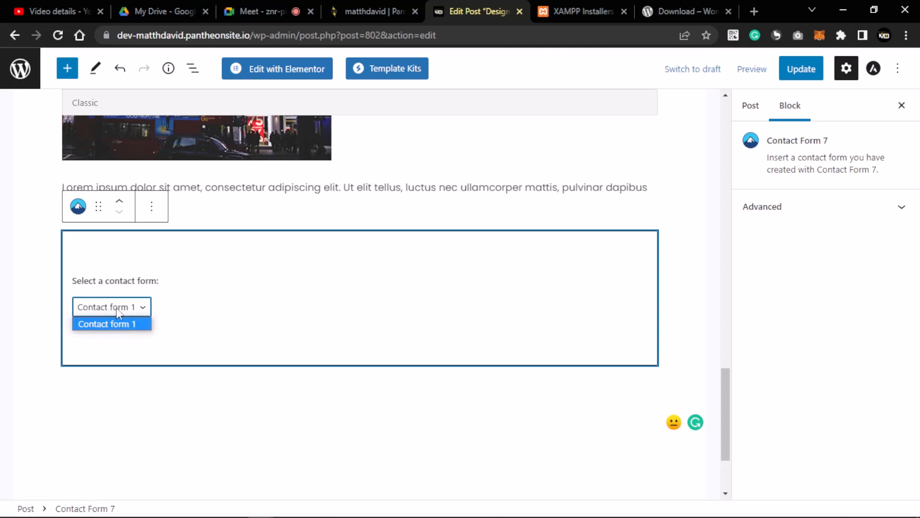
{"action": "left_click", "coordinate": [120, 323]}
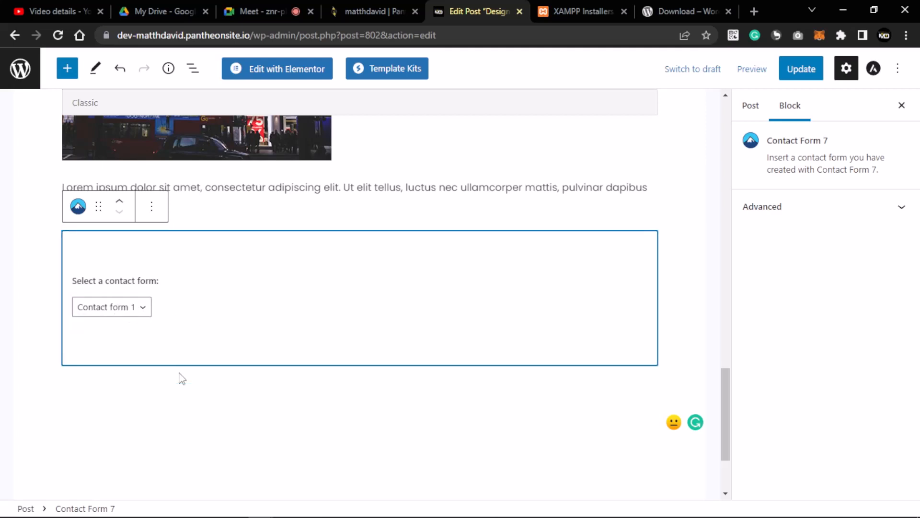
- Update the Design Post and view the published post
{"action": "left_click", "coordinate": [212, 404]}
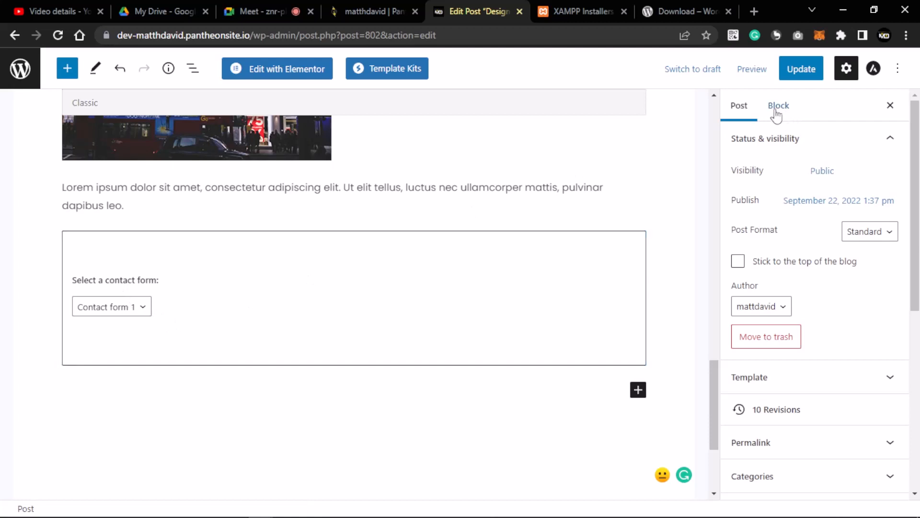
{"action": "left_click", "coordinate": [800, 69]}
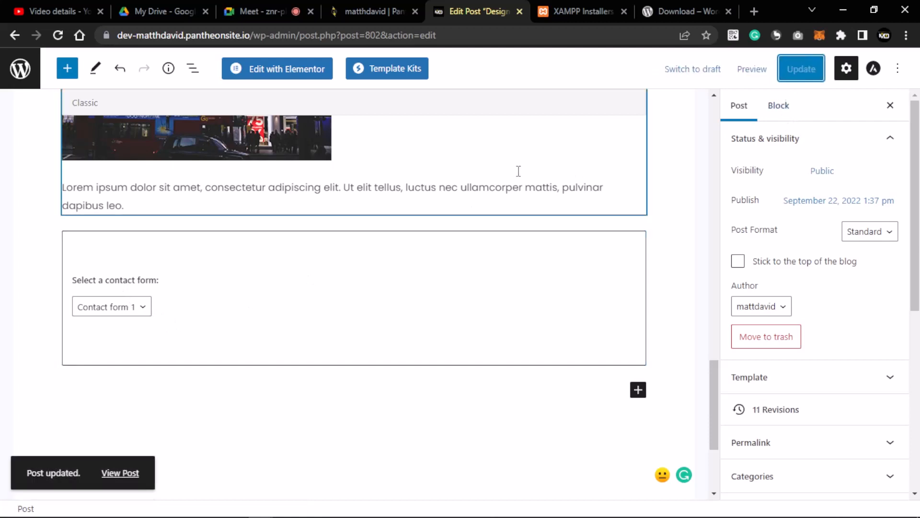
{"action": "left_click", "coordinate": [120, 472]}
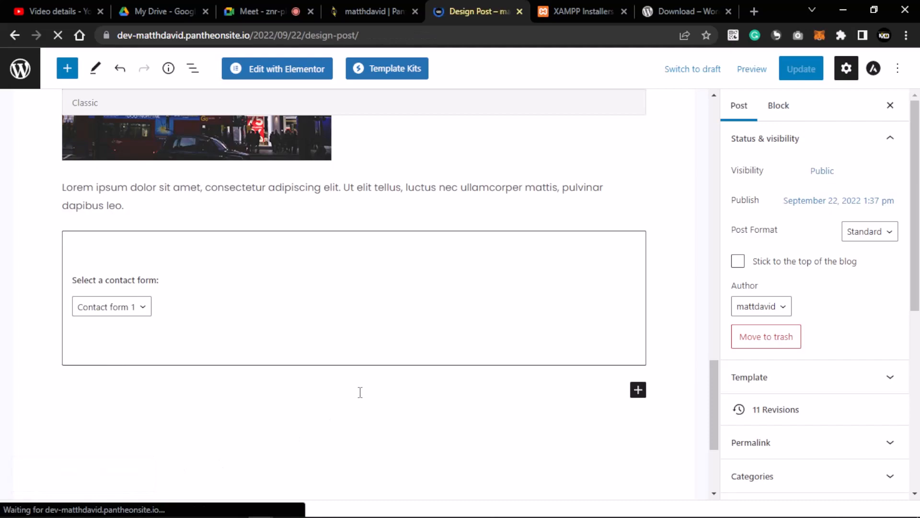
{"action": "scroll", "coordinate": [345, 361], "scroll_direction": "down", "scroll_amount": 12}
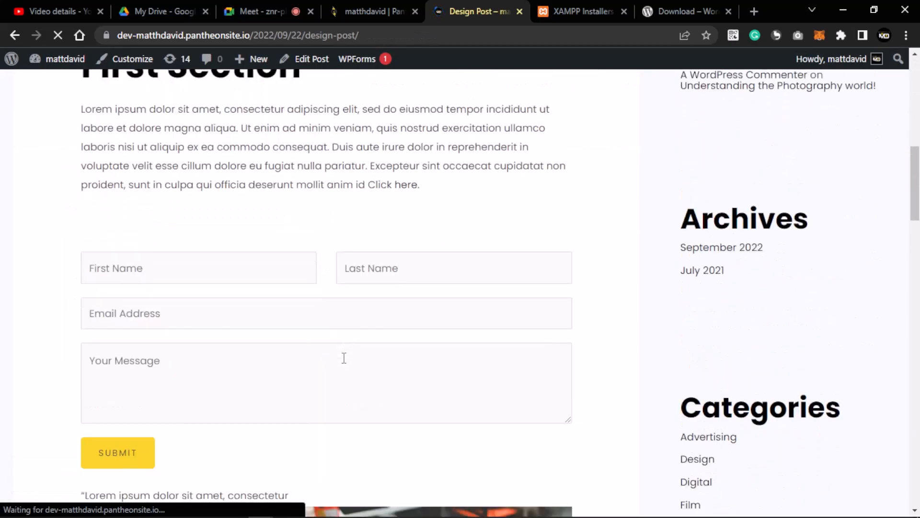
{"action": "scroll", "coordinate": [344, 358], "scroll_direction": "down", "scroll_amount": 15}
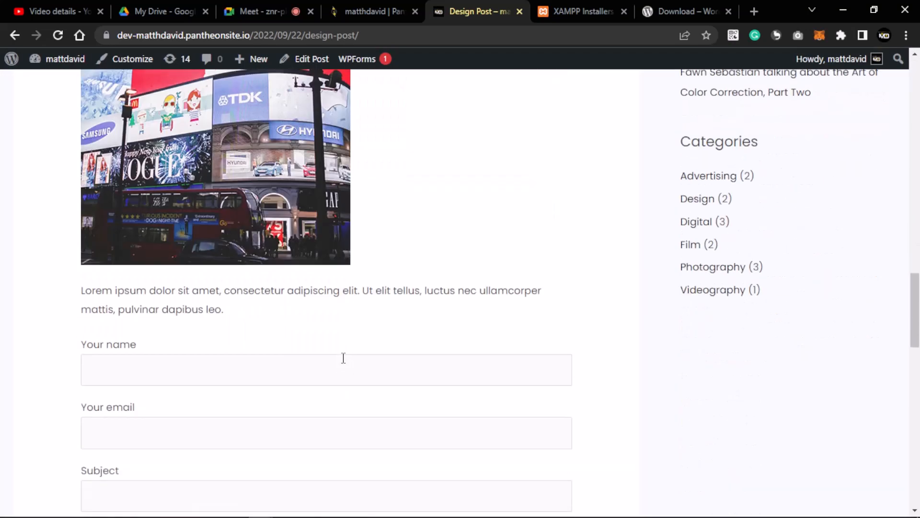
{"action": "scroll", "coordinate": [343, 358], "scroll_direction": "down", "scroll_amount": 6}
{"action": "scroll", "coordinate": [230, 306], "scroll_direction": "down", "scroll_amount": 6}
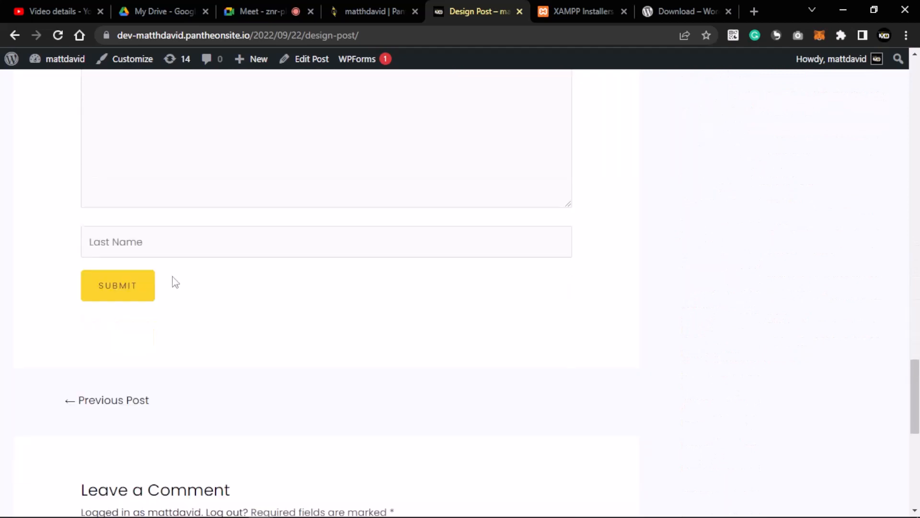
{"action": "scroll", "coordinate": [255, 275], "scroll_direction": "up", "scroll_amount": 4}
{"action": "scroll", "coordinate": [245, 270], "scroll_direction": "up", "scroll_amount": 5}
{"action": "scroll", "coordinate": [232, 271], "scroll_direction": "down", "scroll_amount": 3}
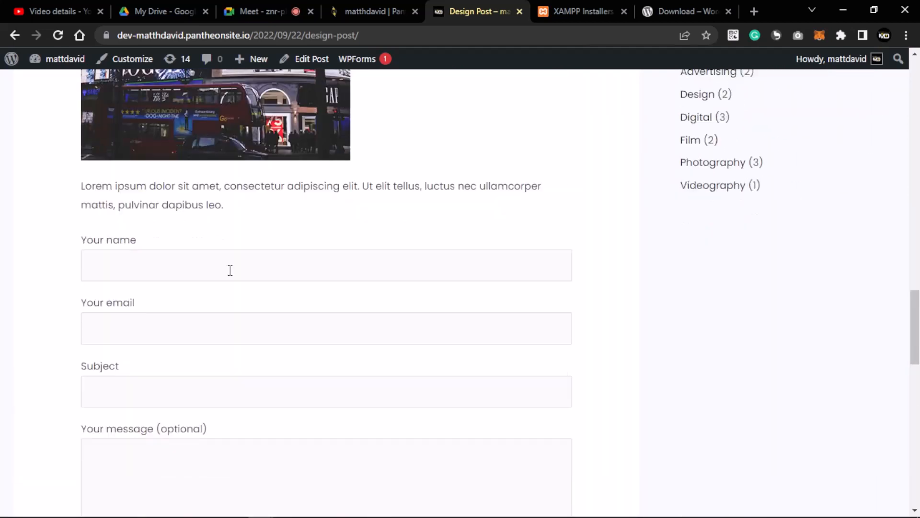
{"action": "scroll", "coordinate": [232, 271], "scroll_direction": "up", "scroll_amount": 4}
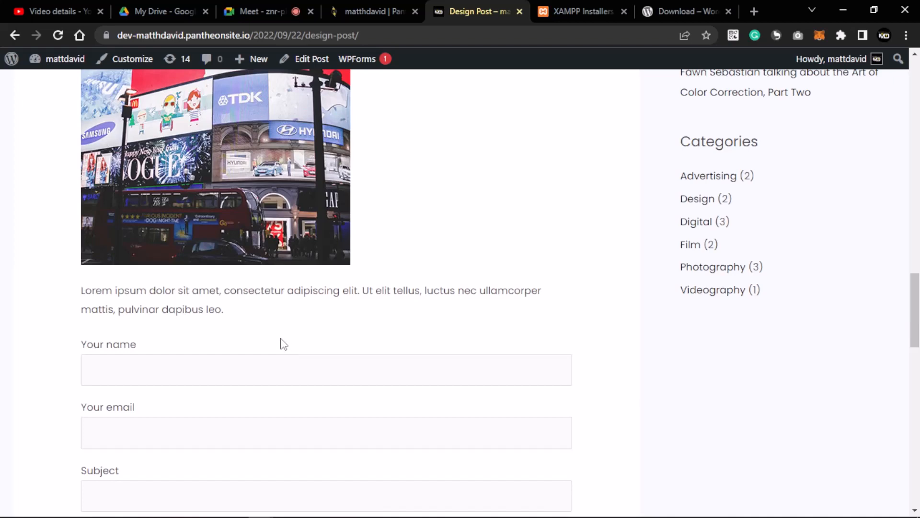
{"action": "scroll", "coordinate": [167, 294], "scroll_direction": "down", "scroll_amount": 4}
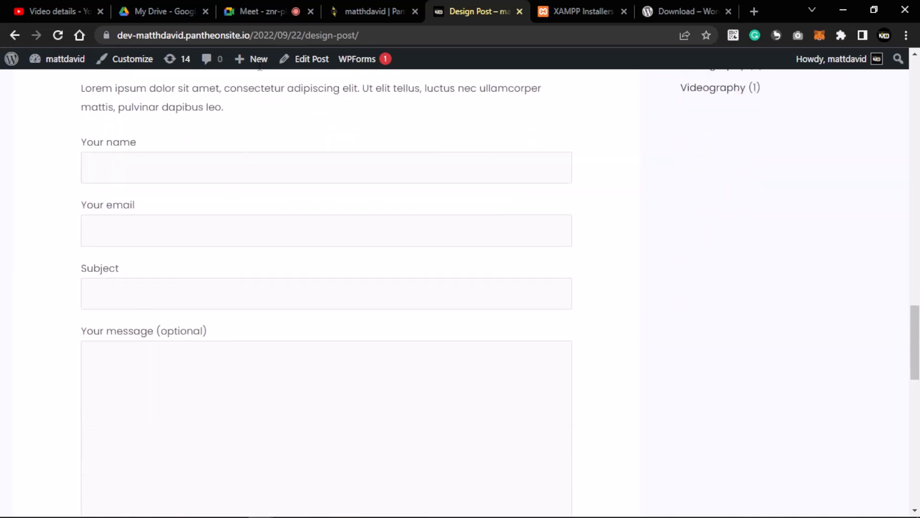
{"action": "left_click", "coordinate": [257, 14]}
{"action": "left_click", "coordinate": [389, 9]}
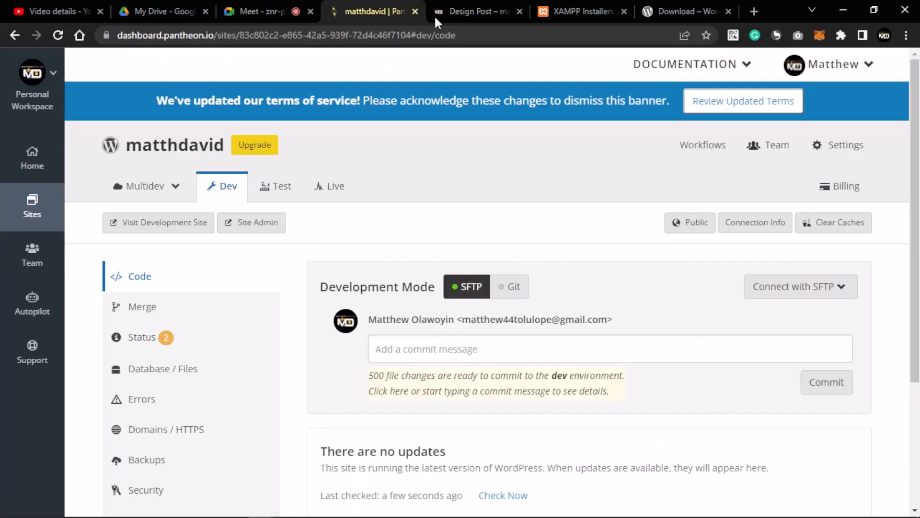
{"action": "left_click", "coordinate": [435, 13]}
{"action": "scroll", "coordinate": [176, 284], "scroll_direction": "down", "scroll_amount": 5}
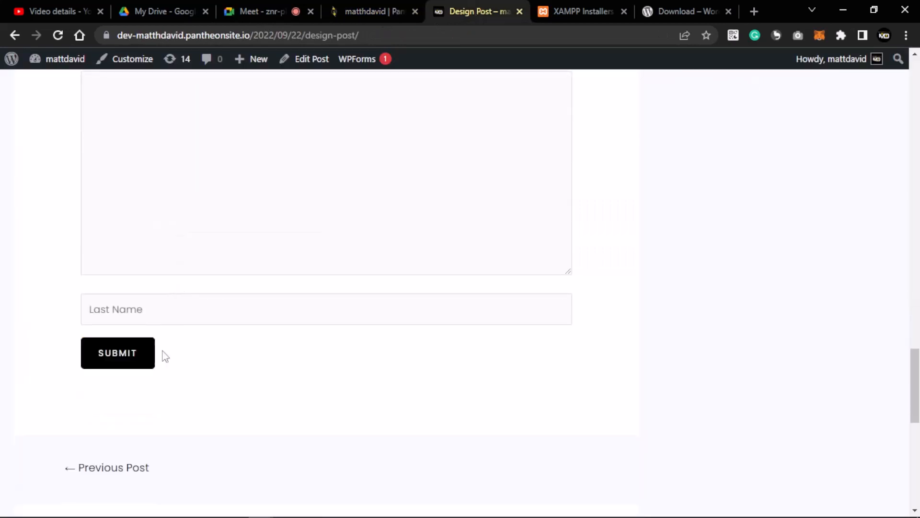
{"action": "scroll", "coordinate": [201, 287], "scroll_direction": "up", "scroll_amount": 4}
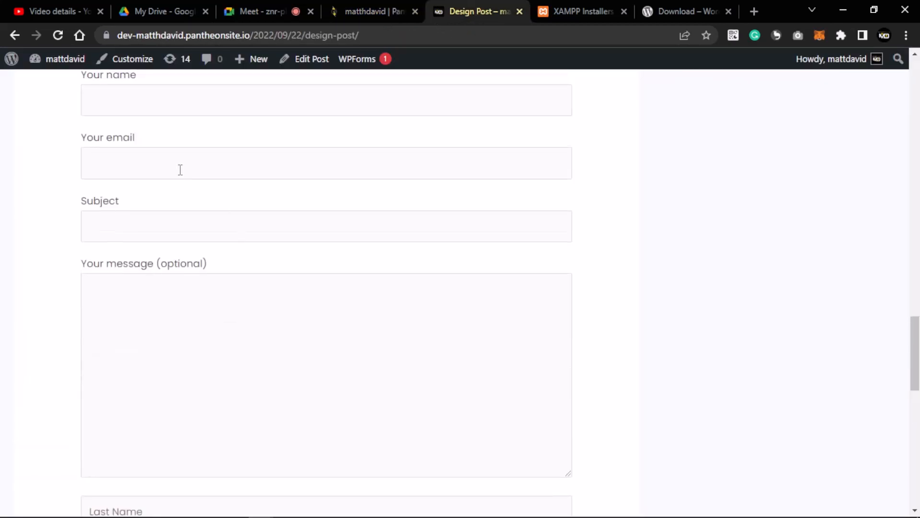
{"action": "scroll", "coordinate": [204, 200], "scroll_direction": "up", "scroll_amount": 5}
{"action": "scroll", "coordinate": [218, 325], "scroll_direction": "down", "scroll_amount": 4}
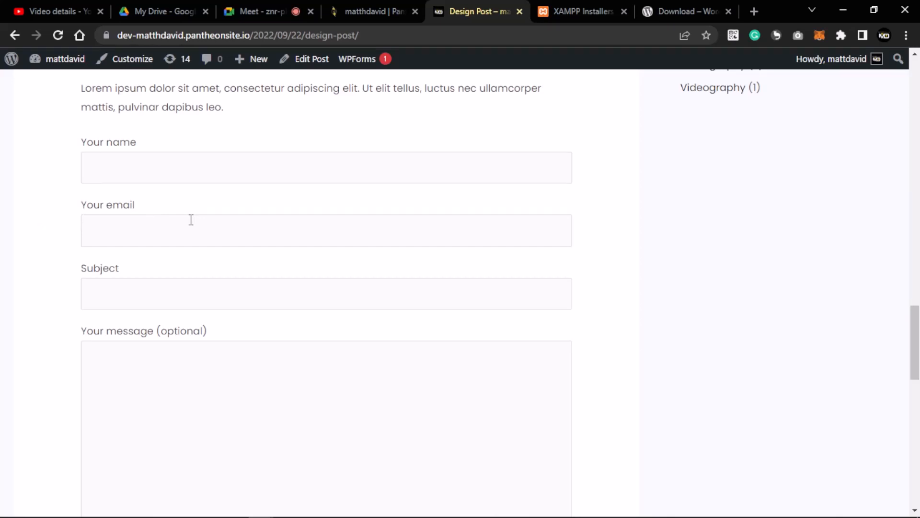
{"action": "scroll", "coordinate": [191, 220], "scroll_direction": "up", "scroll_amount": 8}
{"action": "scroll", "coordinate": [194, 229], "scroll_direction": "down", "scroll_amount": 5}
{"action": "scroll", "coordinate": [194, 229], "scroll_direction": "down", "scroll_amount": 4}
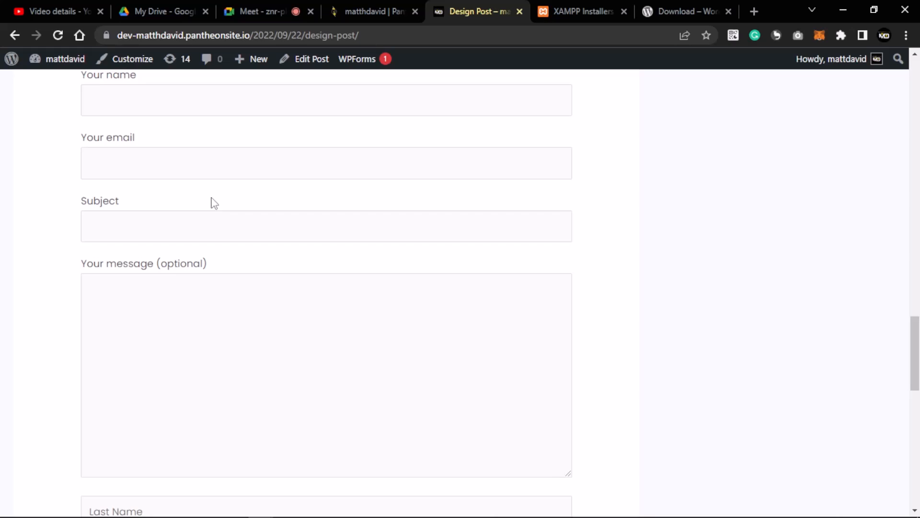
{"action": "scroll", "coordinate": [194, 210], "scroll_direction": "up", "scroll_amount": 5}
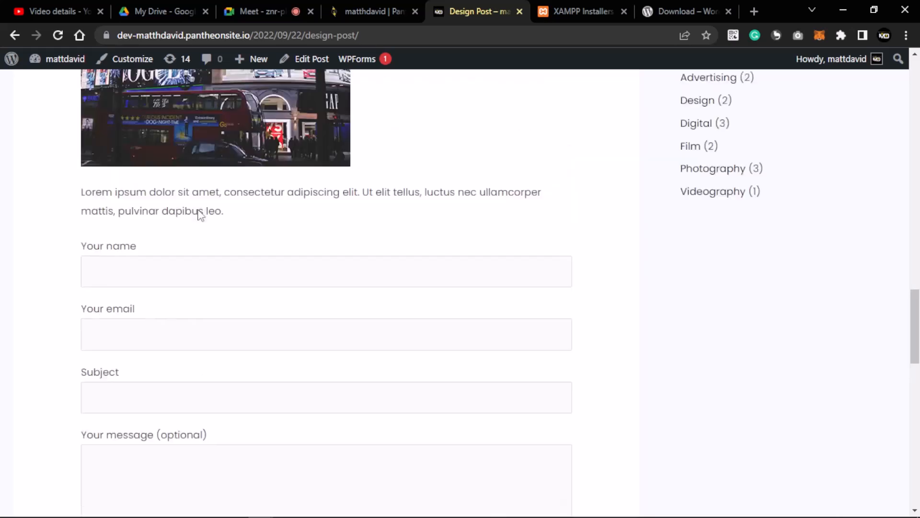
{"action": "scroll", "coordinate": [191, 221], "scroll_direction": "down", "scroll_amount": 7}
{"action": "scroll", "coordinate": [188, 226], "scroll_direction": "up", "scroll_amount": 5}
{"action": "scroll", "coordinate": [188, 232], "scroll_direction": "up", "scroll_amount": 1}
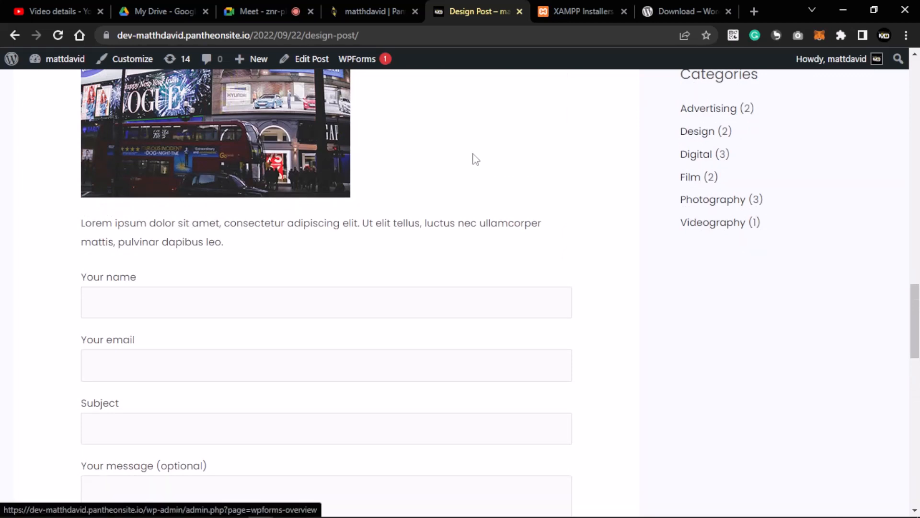
{"action": "scroll", "coordinate": [476, 157], "scroll_direction": "down", "scroll_amount": 9}
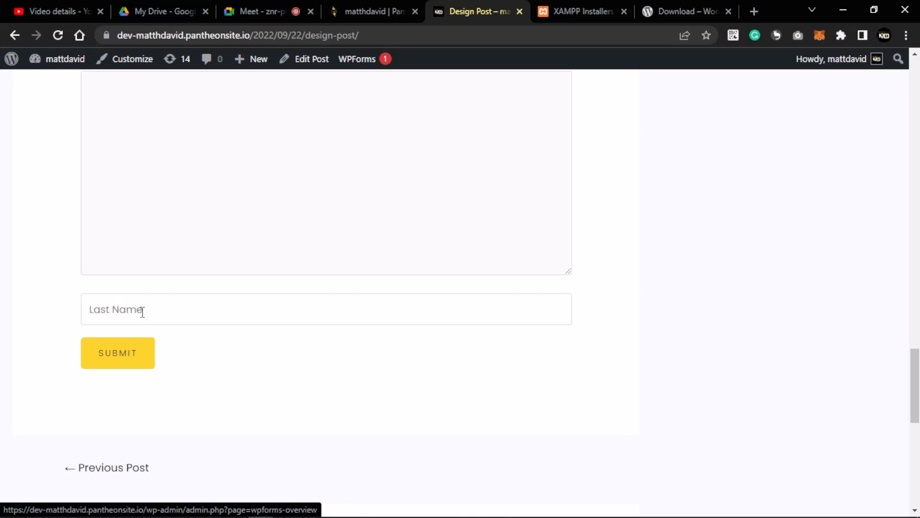
{"action": "scroll", "coordinate": [139, 310], "scroll_direction": "up", "scroll_amount": 6}
{"action": "scroll", "coordinate": [132, 308], "scroll_direction": "down", "scroll_amount": 1}
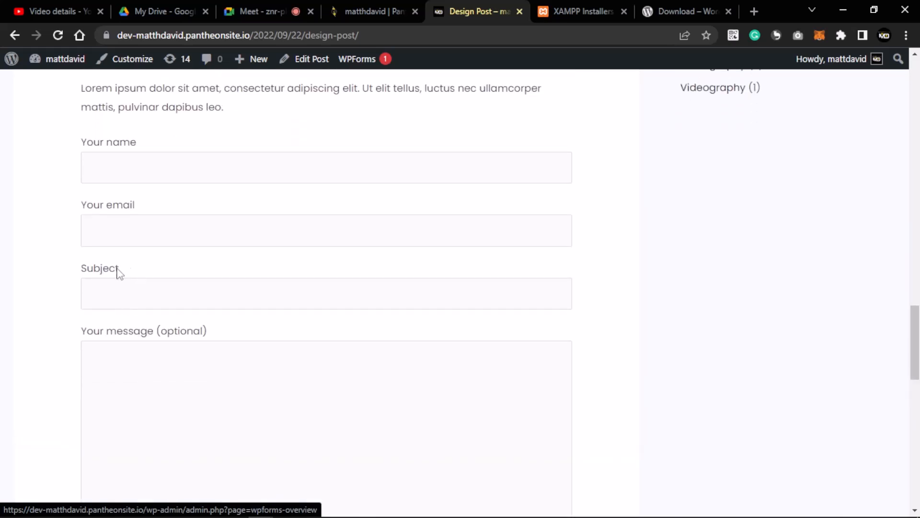
{"action": "left_click_drag", "start_coordinate": [119, 272], "coordinate": [79, 271]}
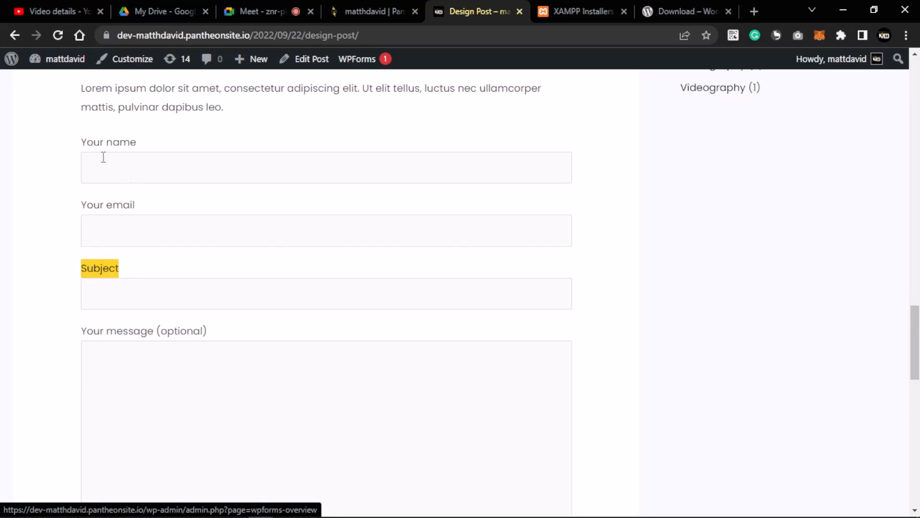
{"action": "left_click", "coordinate": [137, 270]}
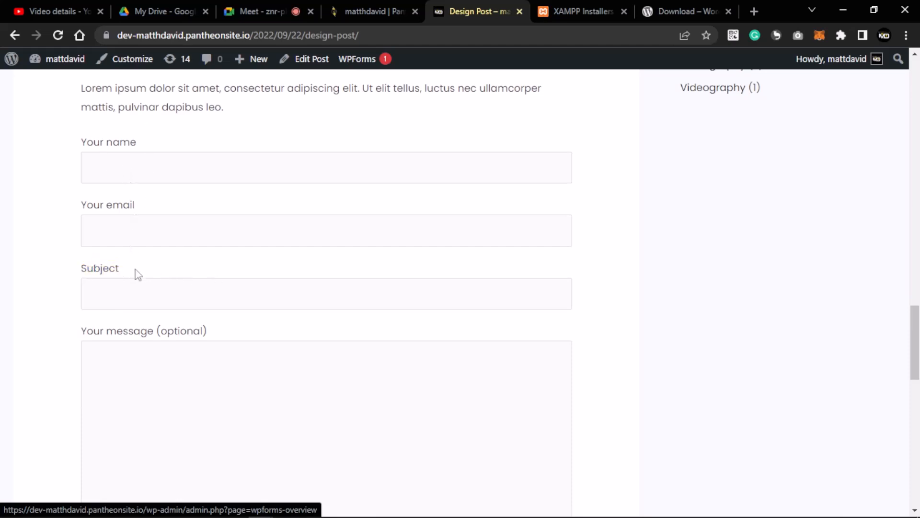
{"action": "left_click_drag", "start_coordinate": [137, 274], "coordinate": [74, 273]}
{"action": "scroll", "coordinate": [158, 265], "scroll_direction": "down", "scroll_amount": 5}
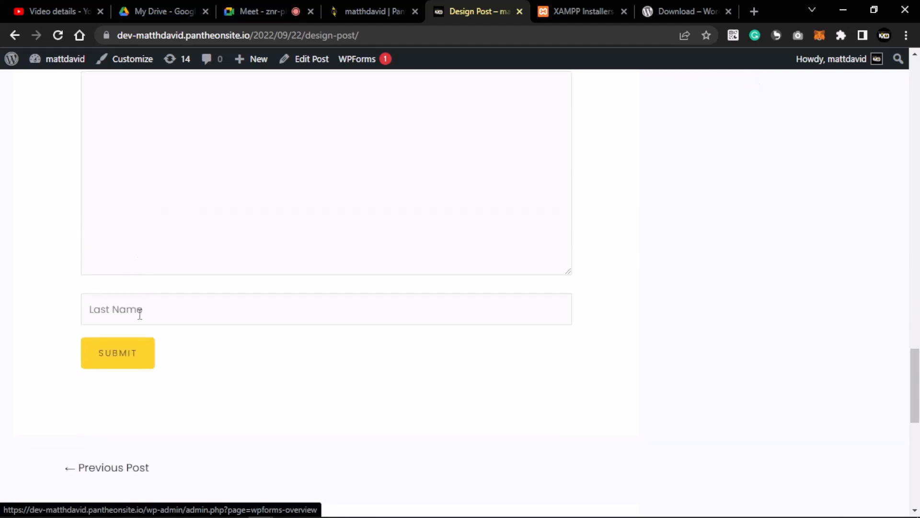
{"action": "left_click", "coordinate": [152, 310]}
{"action": "scroll", "coordinate": [220, 245], "scroll_direction": "up", "scroll_amount": 12}
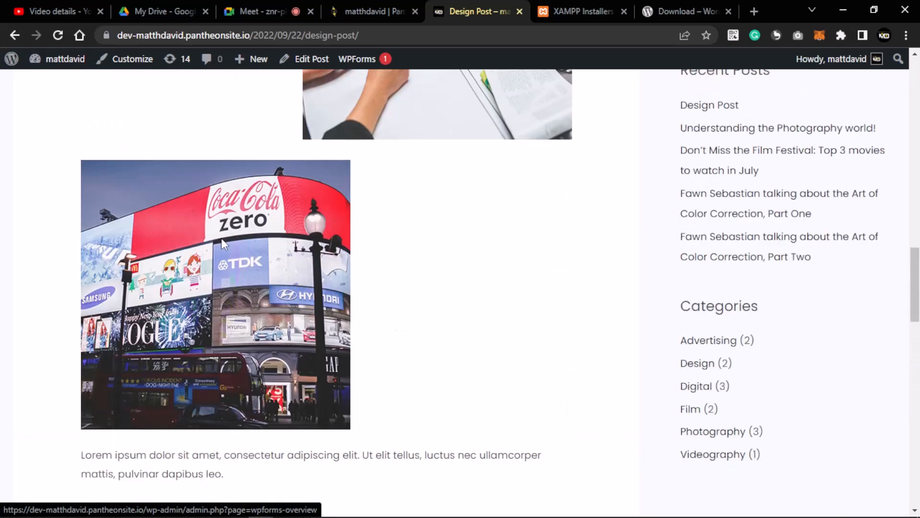
{"action": "scroll", "coordinate": [221, 241], "scroll_direction": "up", "scroll_amount": 15}
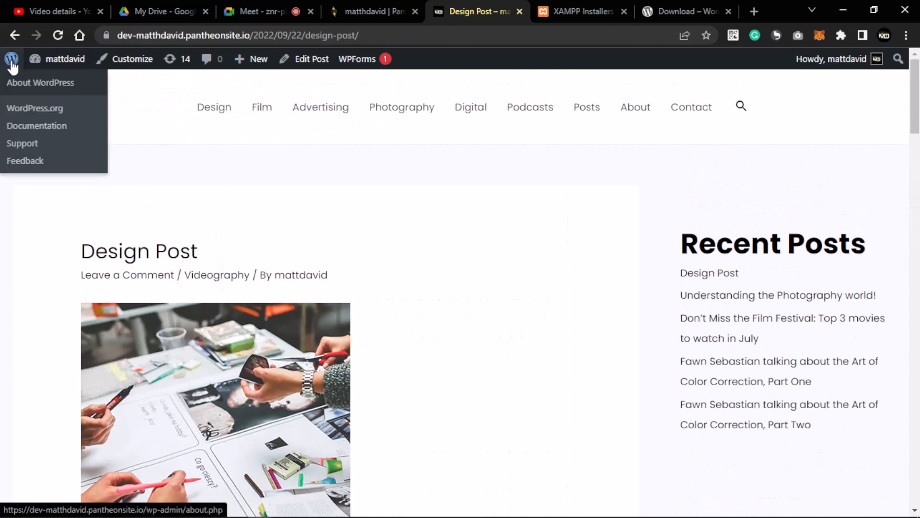
- Go through the Dashboard to Contact > Contact Forms and open Contact form 1
{"action": "mouse_move", "coordinate": [52, 64]}
{"action": "left_click", "coordinate": [49, 82]}
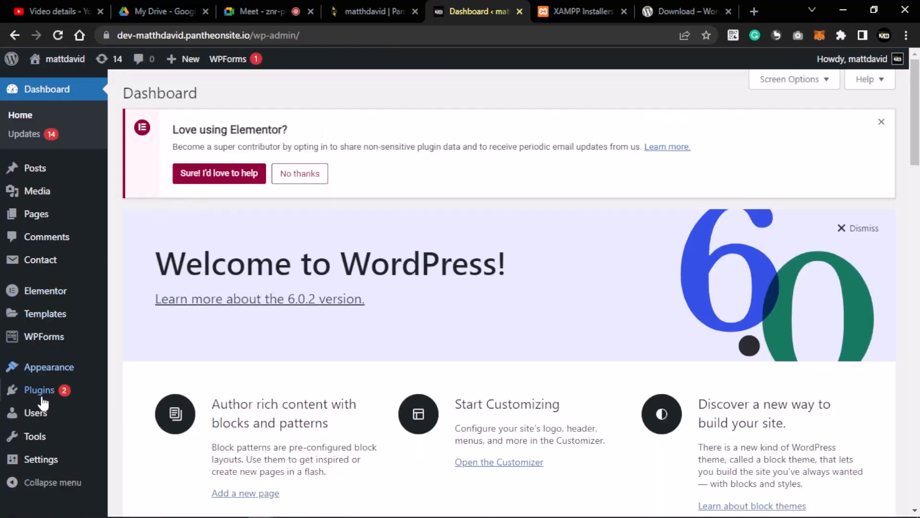
{"action": "left_click", "coordinate": [41, 261]}
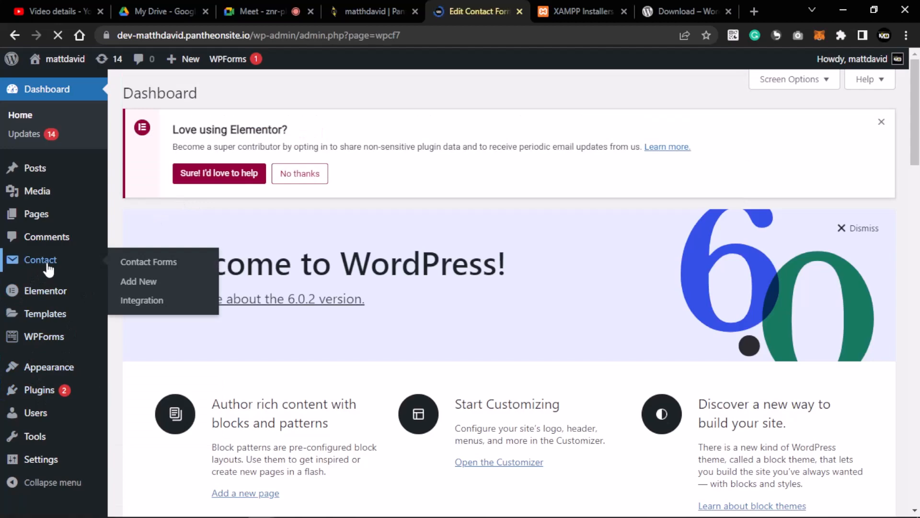
{"action": "scroll", "coordinate": [232, 315], "scroll_direction": "down", "scroll_amount": 1}
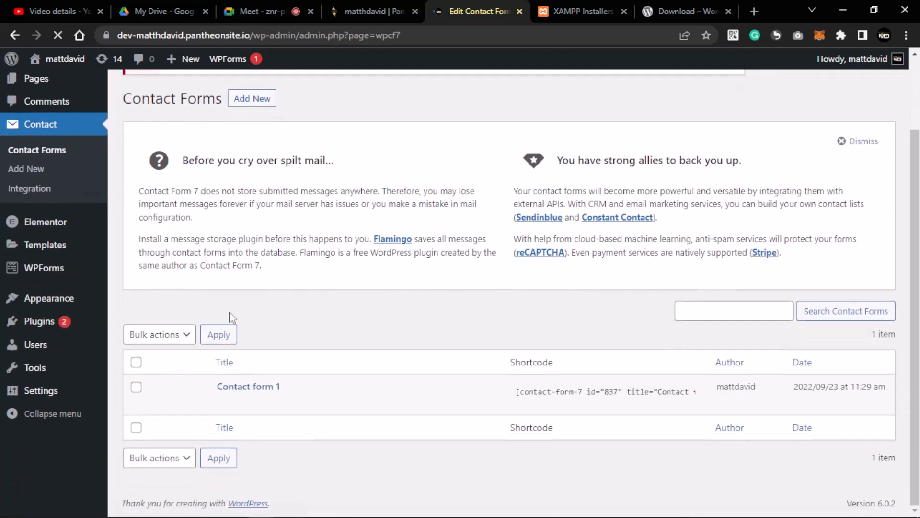
{"action": "left_click", "coordinate": [258, 390]}
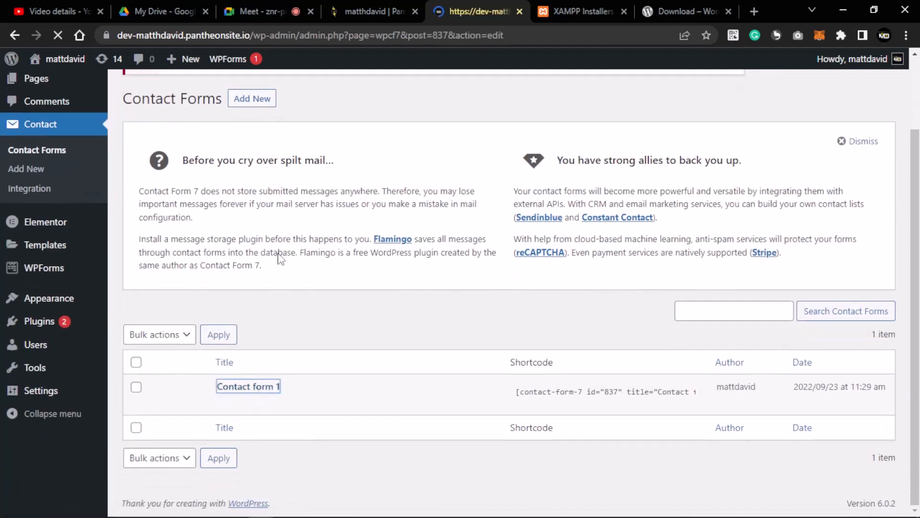
{"action": "scroll", "coordinate": [293, 321], "scroll_direction": "down", "scroll_amount": 5}
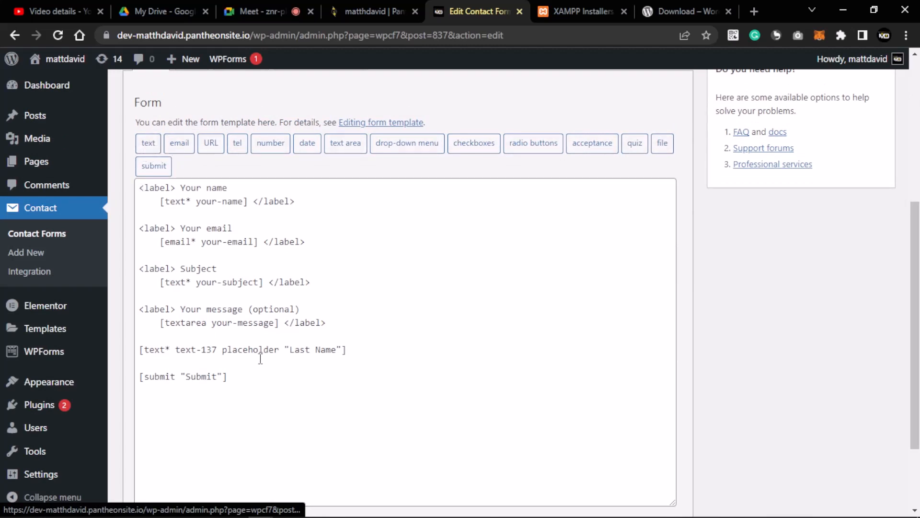
- Review the template's label and field tags, leaving the caret on the blank line above Subject
{"action": "left_click_drag", "start_coordinate": [348, 350], "coordinate": [149, 341]}
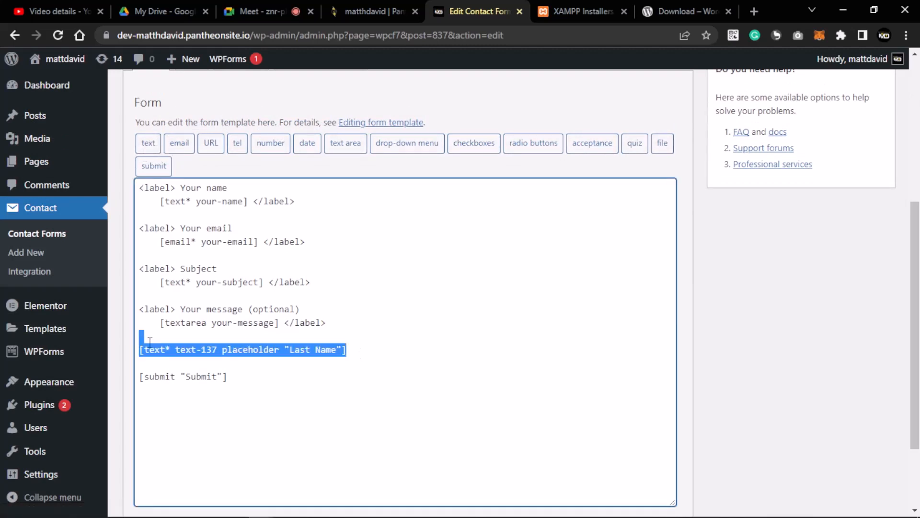
{"action": "left_click", "coordinate": [191, 349]}
{"action": "left_click_drag", "start_coordinate": [160, 243], "coordinate": [258, 240]}
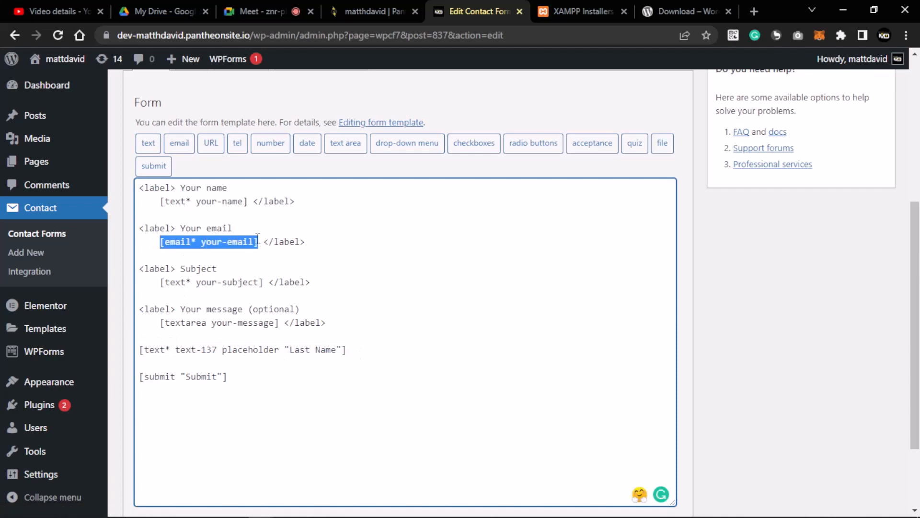
{"action": "left_click_drag", "start_coordinate": [159, 242], "coordinate": [271, 241]}
{"action": "left_click", "coordinate": [156, 242]}
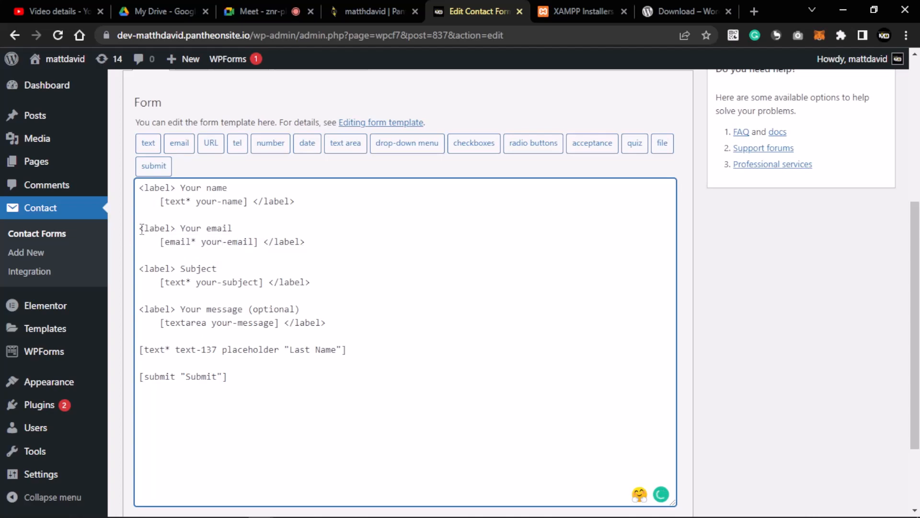
{"action": "left_click_drag", "start_coordinate": [140, 229], "coordinate": [245, 232]}
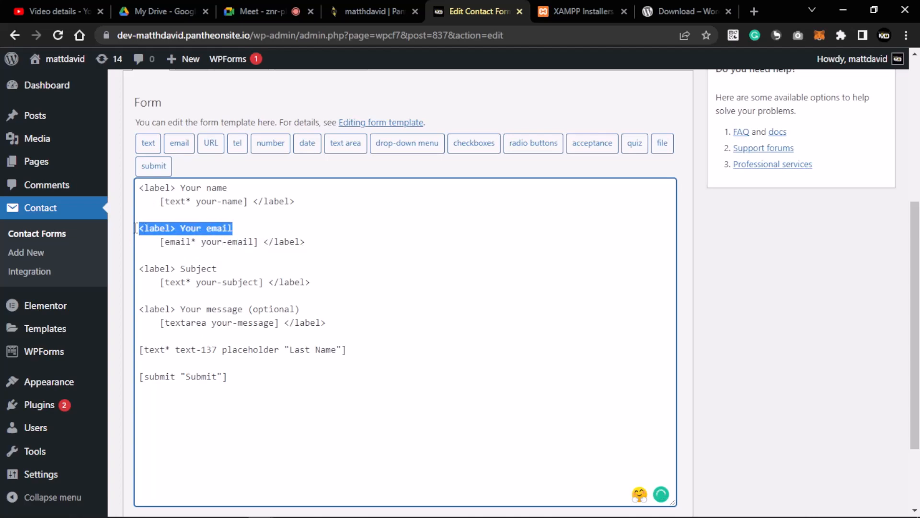
{"action": "left_click_drag", "start_coordinate": [137, 228], "coordinate": [232, 228]}
{"action": "left_click_drag", "start_coordinate": [180, 188], "coordinate": [229, 188]}
{"action": "left_click_drag", "start_coordinate": [182, 268], "coordinate": [216, 268]}
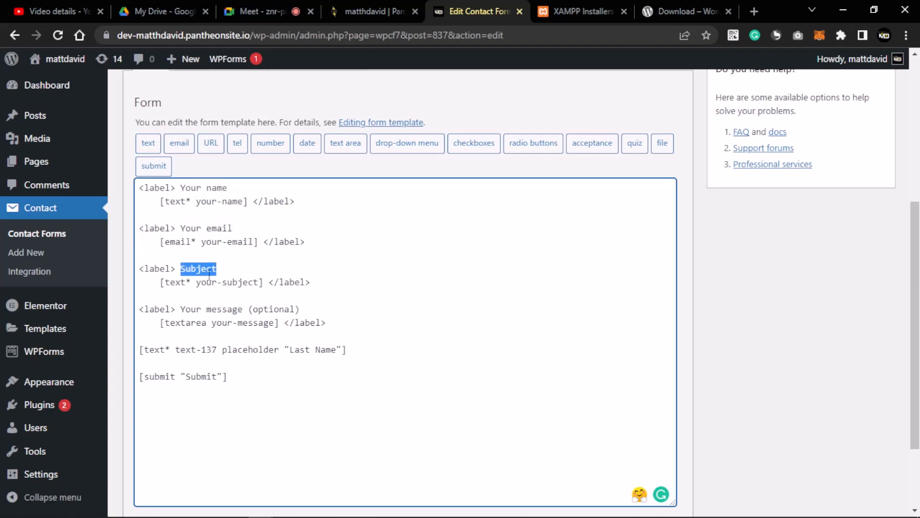
{"action": "left_click_drag", "start_coordinate": [180, 309], "coordinate": [245, 305]}
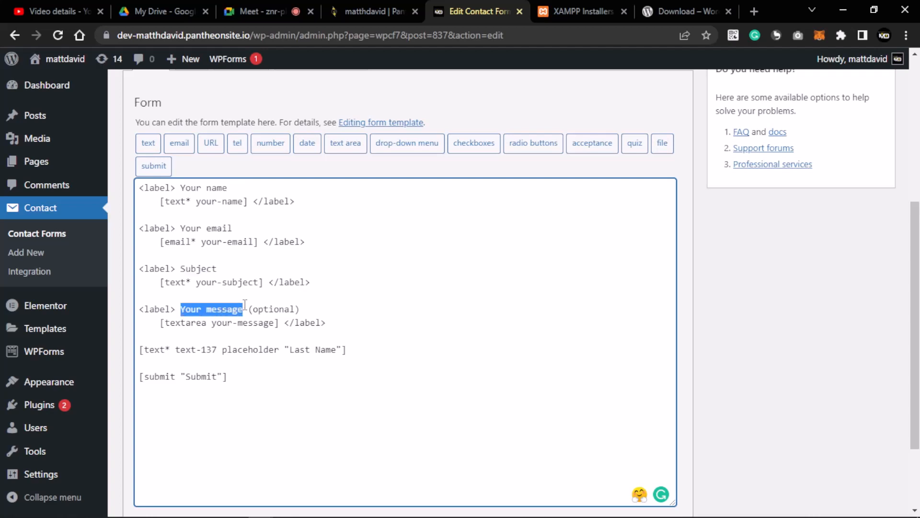
{"action": "left_click", "coordinate": [294, 308]}
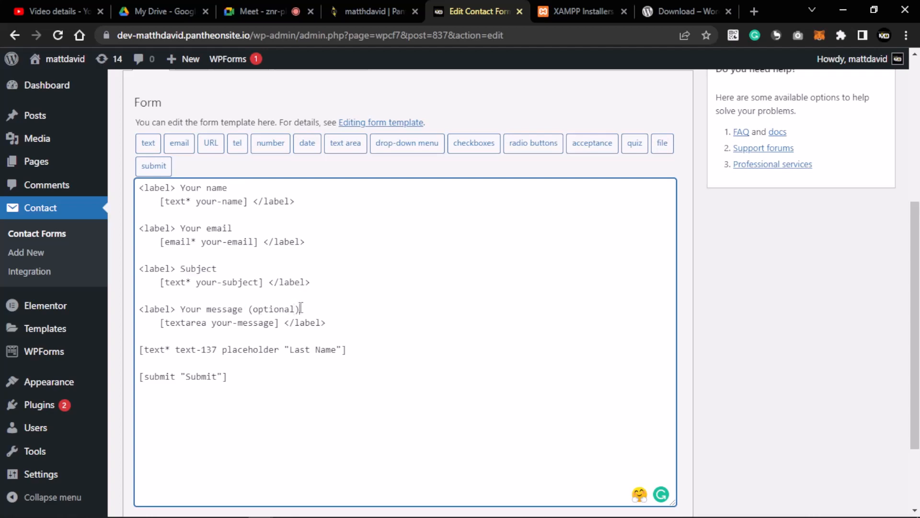
{"action": "left_click_drag", "start_coordinate": [301, 308], "coordinate": [182, 309]}
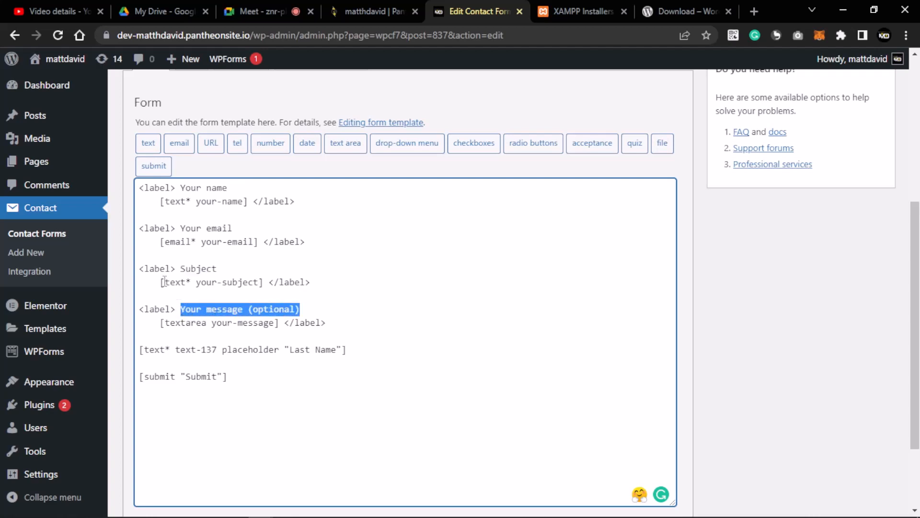
{"action": "left_click", "coordinate": [285, 251]}
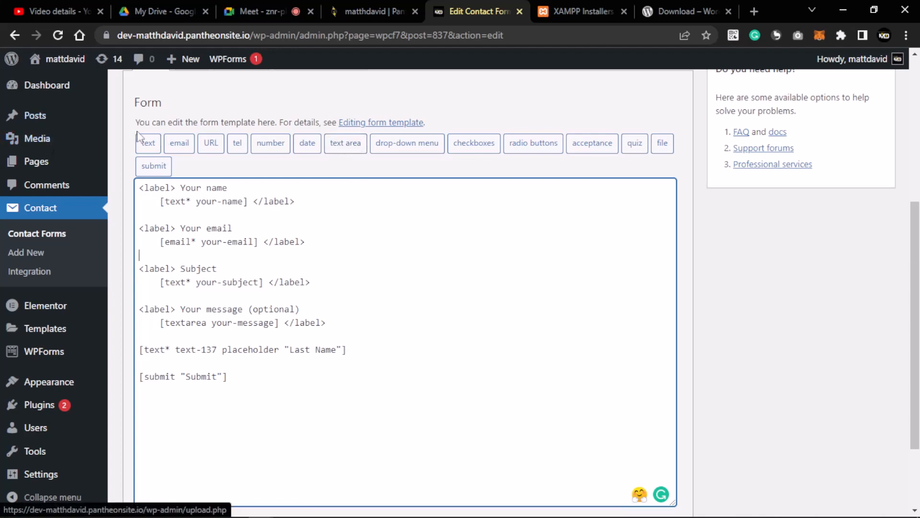
- Start a drop-down menu field with 'Select Country' as its first option
{"action": "left_click", "coordinate": [425, 146]}
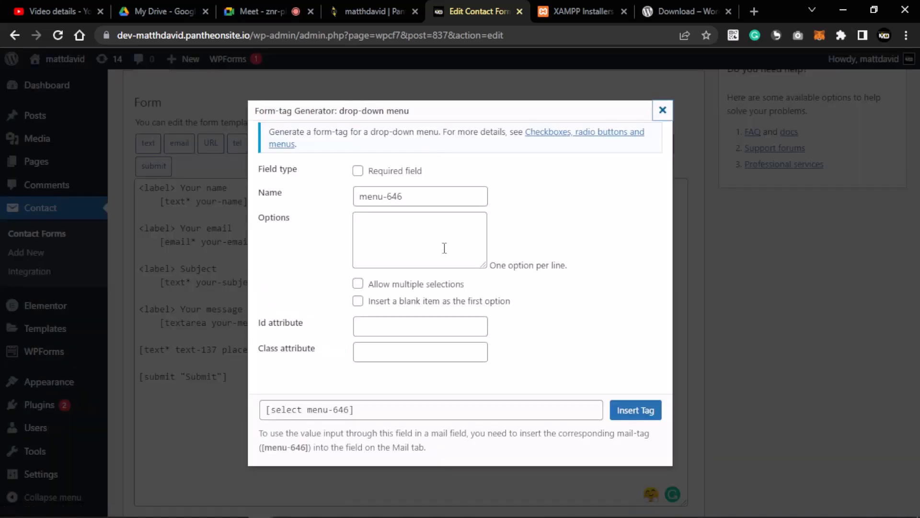
{"action": "left_click", "coordinate": [445, 248]}
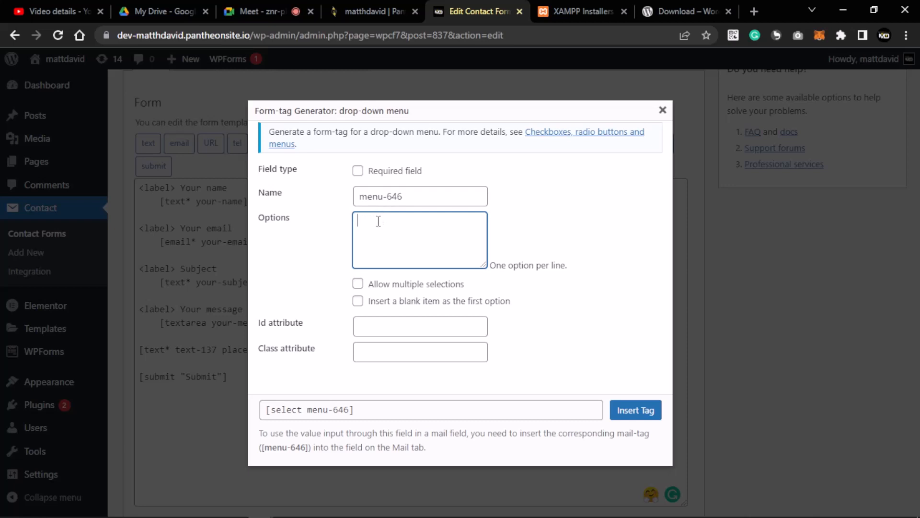
{"action": "type", "text": "elect Cou"}
{"action": "type", "text": "ntry"}
{"action": "left_click", "coordinate": [499, 271]}
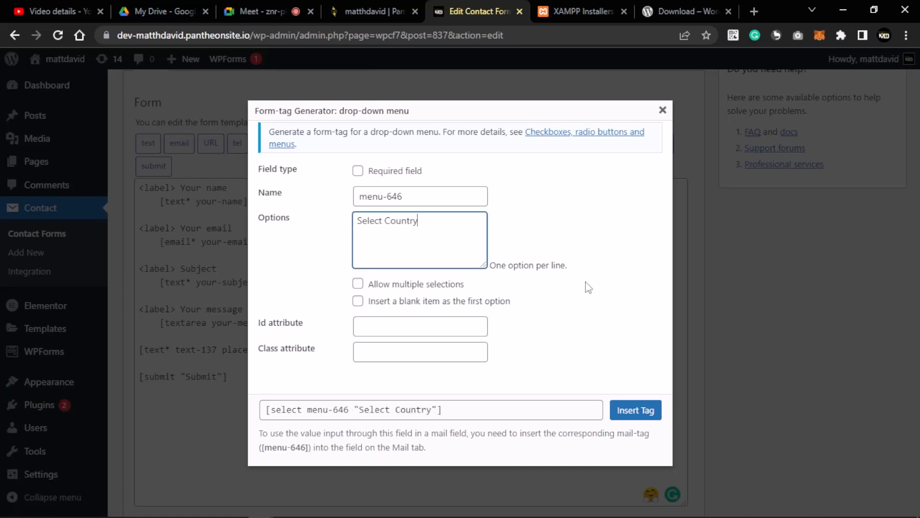
- Add Nigeria, England, USA, Cameroon, Ghana, Canada and Germany as options, one per line
{"action": "left_click", "coordinate": [362, 221]}
{"action": "type", "text": "Nigeria "}
{"action": "type", "text": "En"}
{"action": "type", "text": "glan"}
{"action": "key", "text": "Return"}
{"action": "key", "text": "BackSpace"}
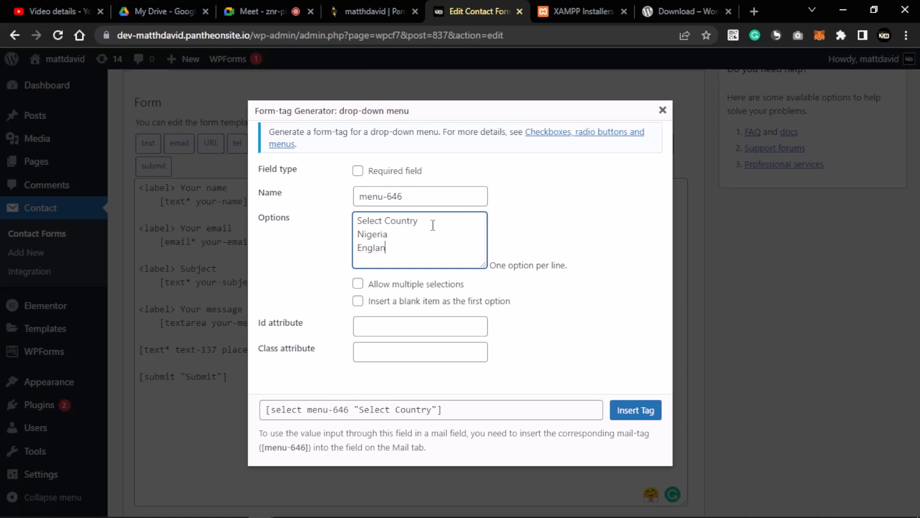
{"action": "type", "text": "d"}
{"action": "key", "text": "Return"}
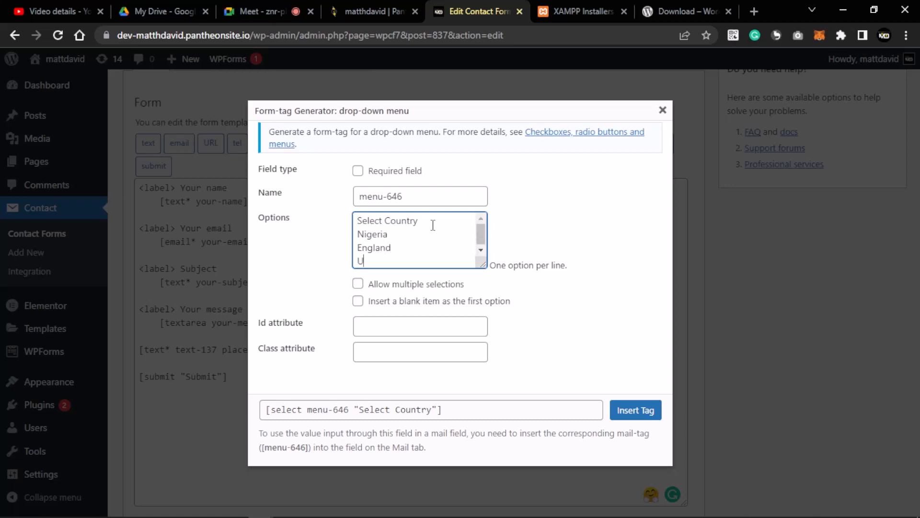
{"action": "type", "text": "USA"}
{"action": "key", "text": "Return"}
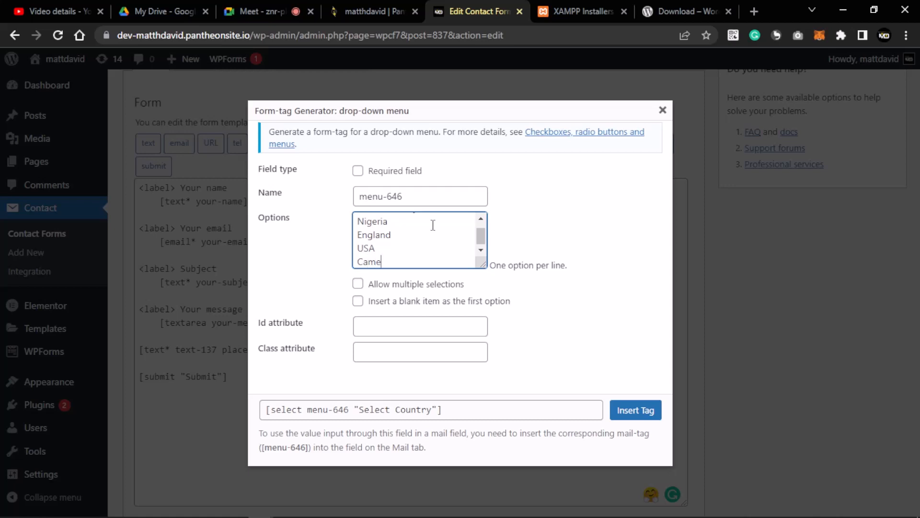
{"action": "type", "text": "Cameroon"}
{"action": "key", "text": "Return"}
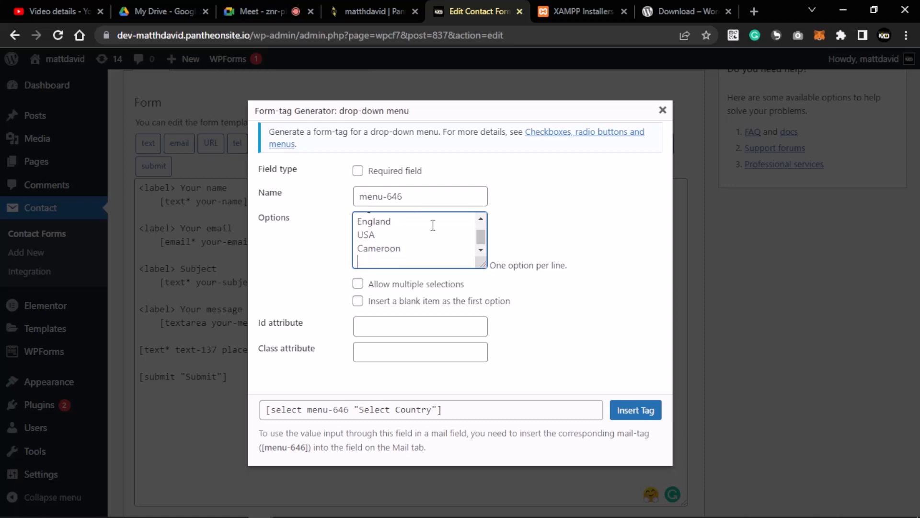
{"action": "type", "text": "Ghana"}
{"action": "key", "text": "Return"}
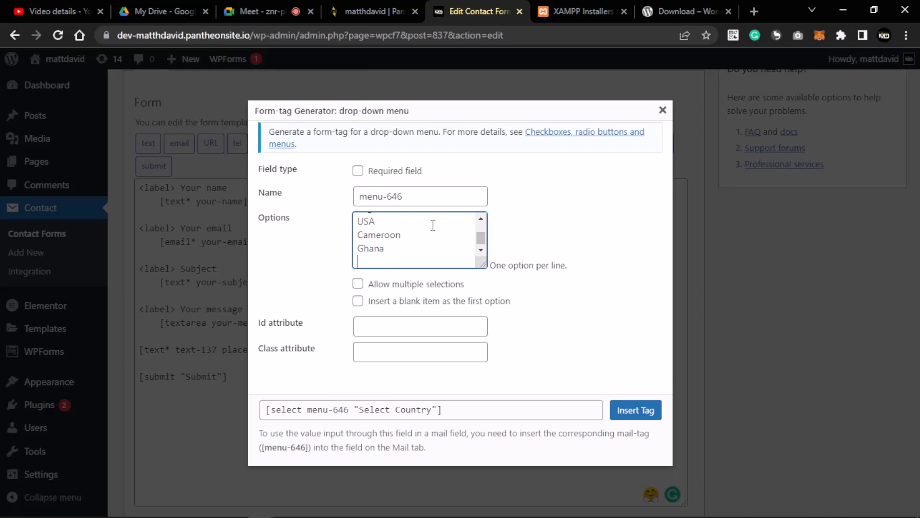
{"action": "type", "text": "Canada"}
{"action": "key", "text": "Return"}
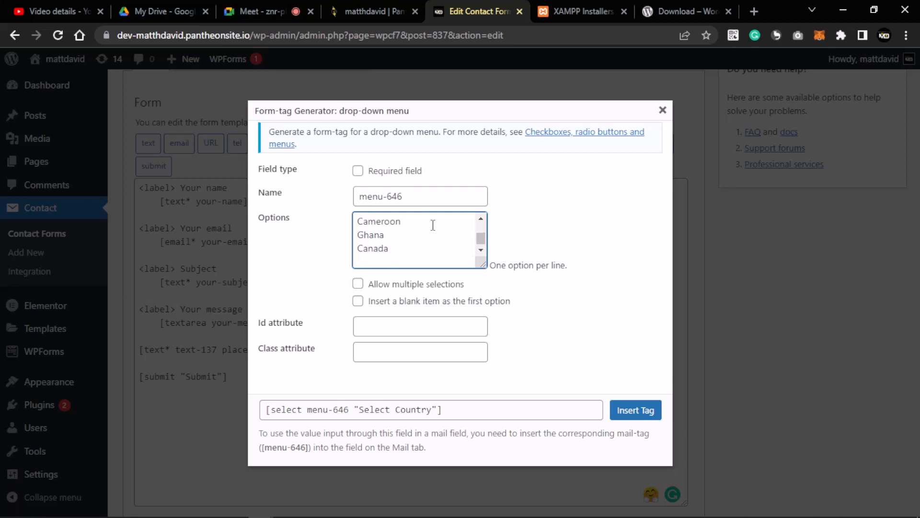
{"action": "type", "text": "Germany"}
{"action": "scroll", "coordinate": [383, 252], "scroll_direction": "up", "scroll_amount": 2}
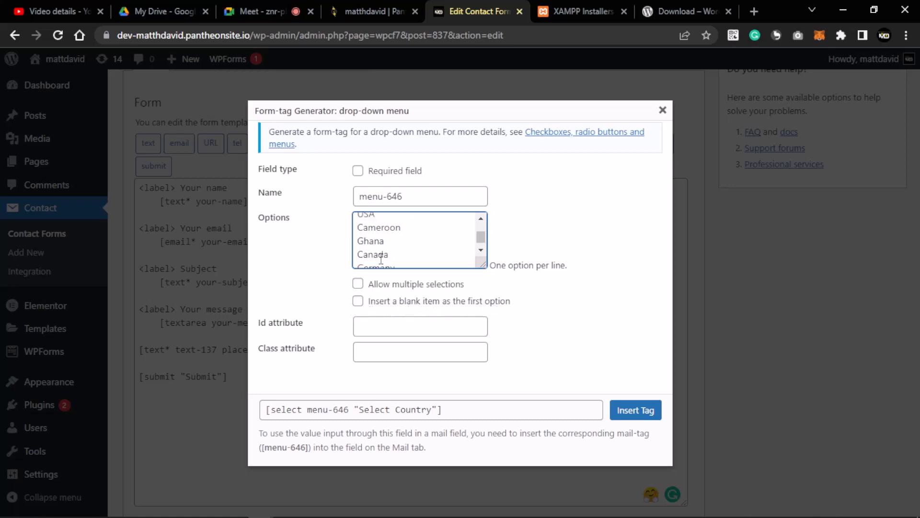
{"action": "left_click_drag", "start_coordinate": [357, 221], "coordinate": [426, 225]}
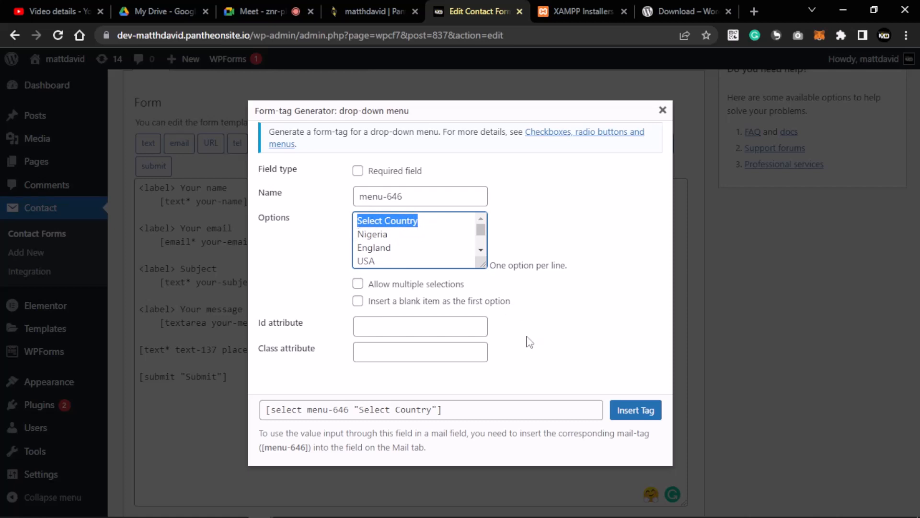
- Insert the country drop-down tag, move it onto its own line below Last Name, and save
{"action": "left_click", "coordinate": [647, 411]}
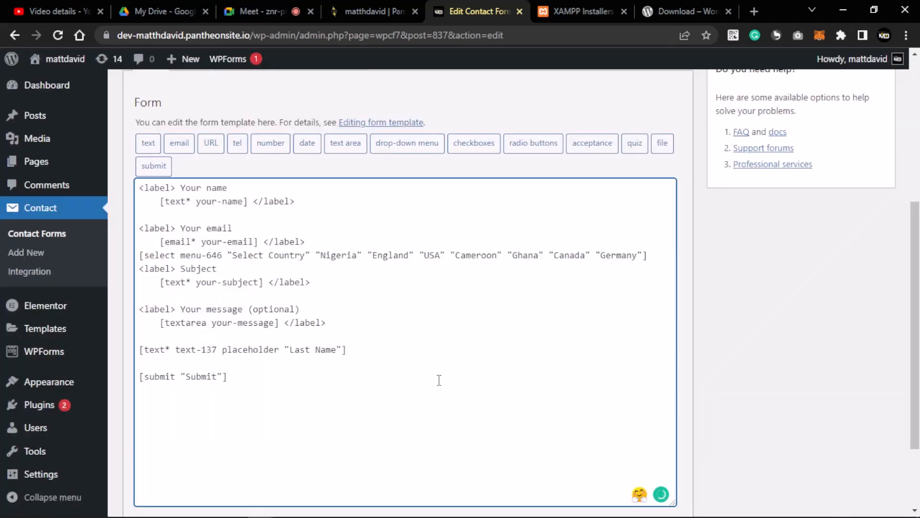
{"action": "left_click_drag", "start_coordinate": [140, 255], "coordinate": [652, 255]}
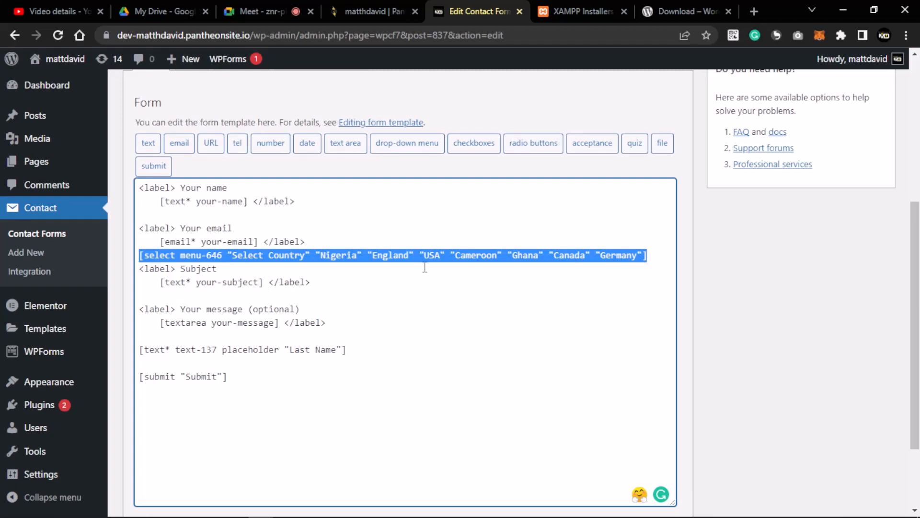
{"action": "key", "text": "ctrl+x"}
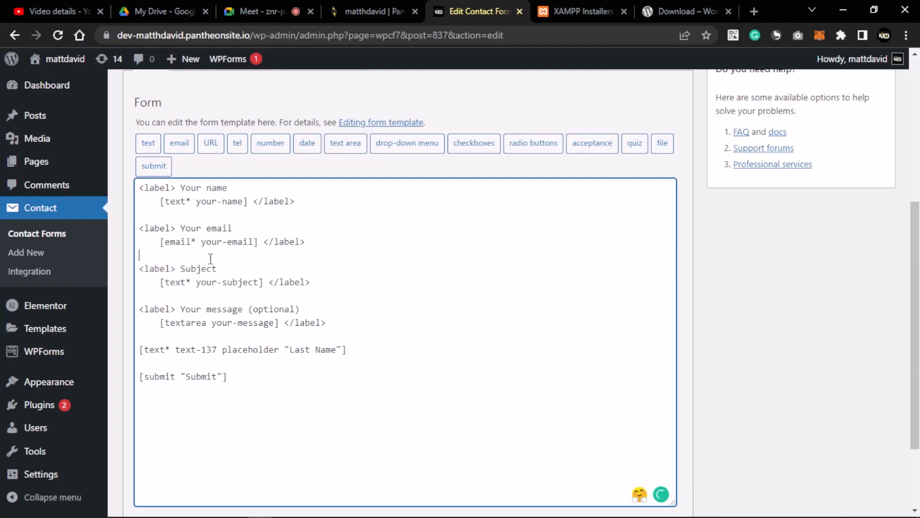
{"action": "key", "text": "BackSpace"}
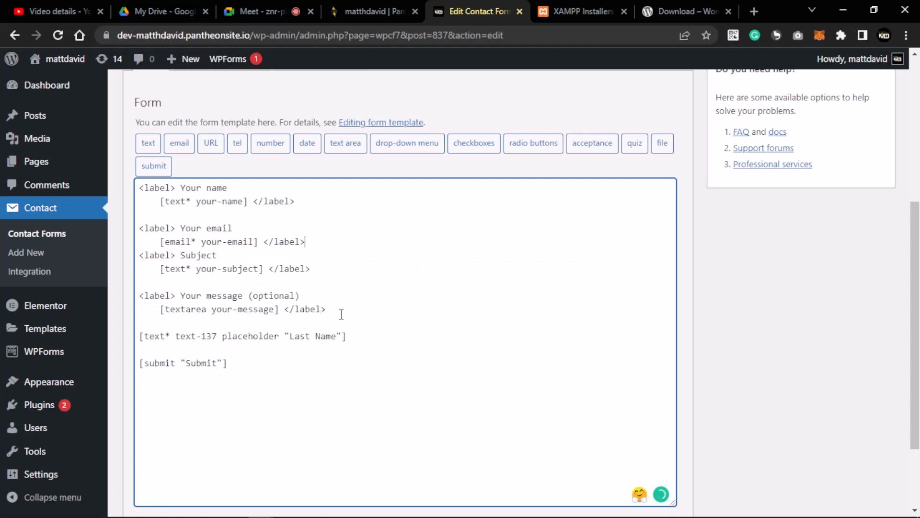
{"action": "left_click", "coordinate": [359, 336]}
{"action": "key", "text": "Return"}
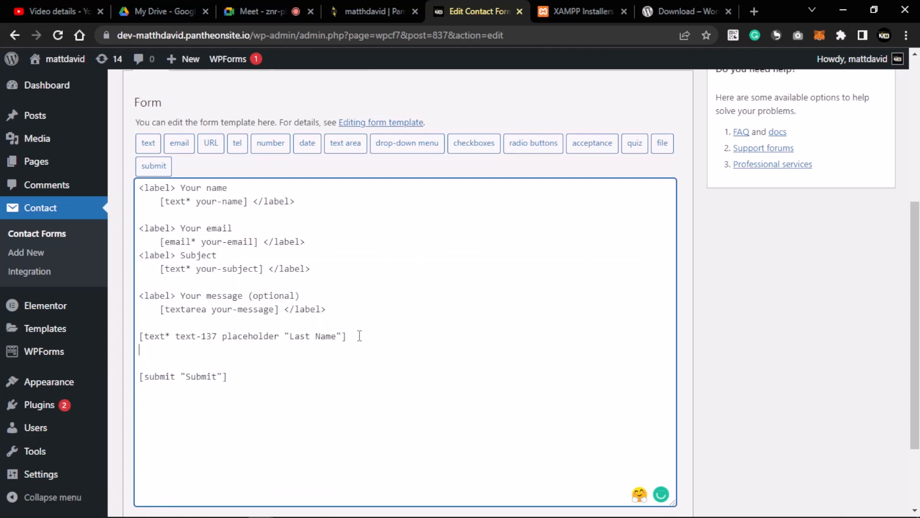
{"action": "key", "text": "ctrl+v"}
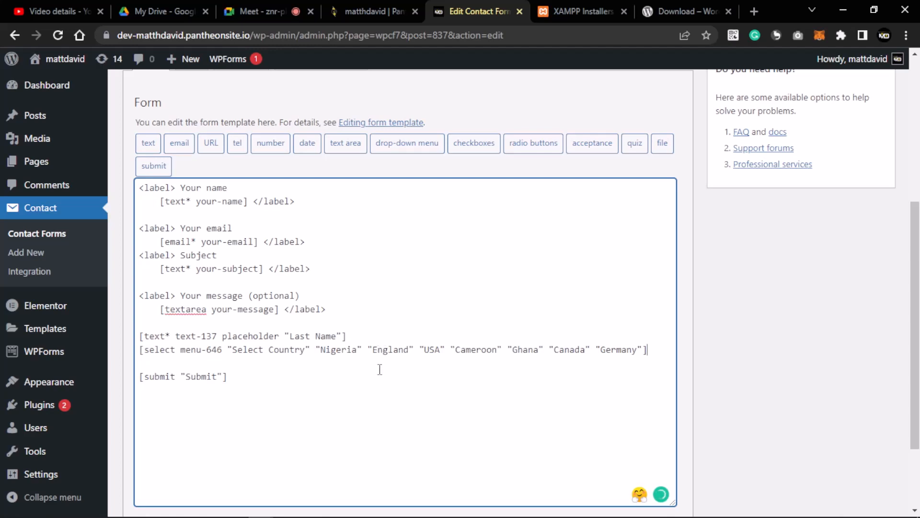
{"action": "scroll", "coordinate": [379, 370], "scroll_direction": "down", "scroll_amount": 2}
{"action": "left_click", "coordinate": [139, 446]}
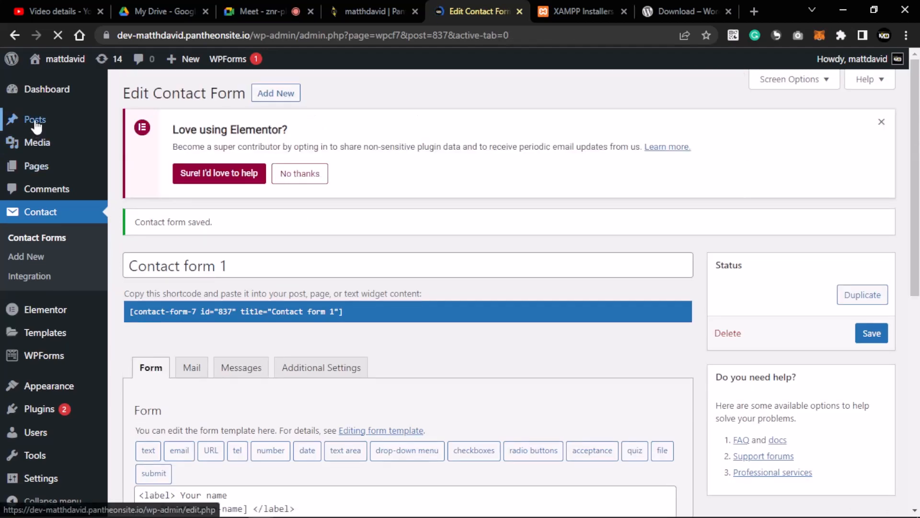
- Open the Posts list in a new tab and view the published Design Post
{"action": "right_click", "coordinate": [35, 122]}
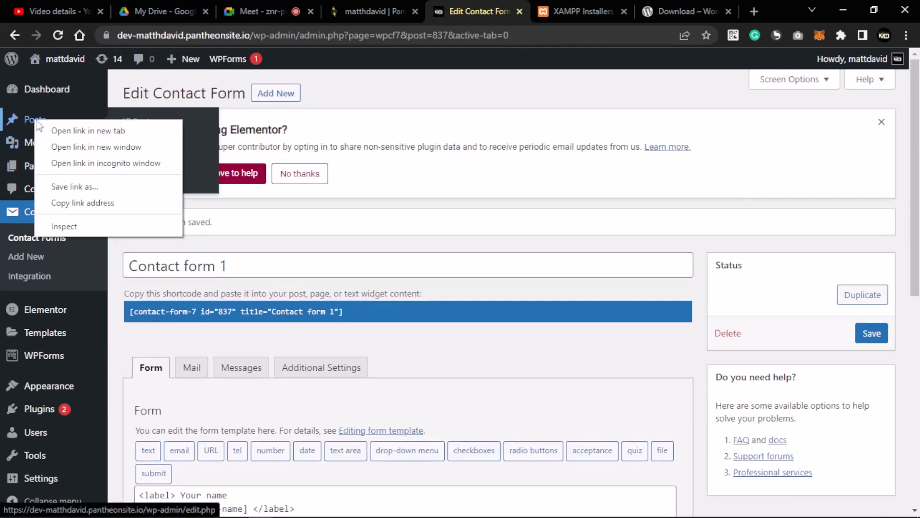
{"action": "left_click", "coordinate": [80, 129]}
{"action": "left_click", "coordinate": [488, 10]}
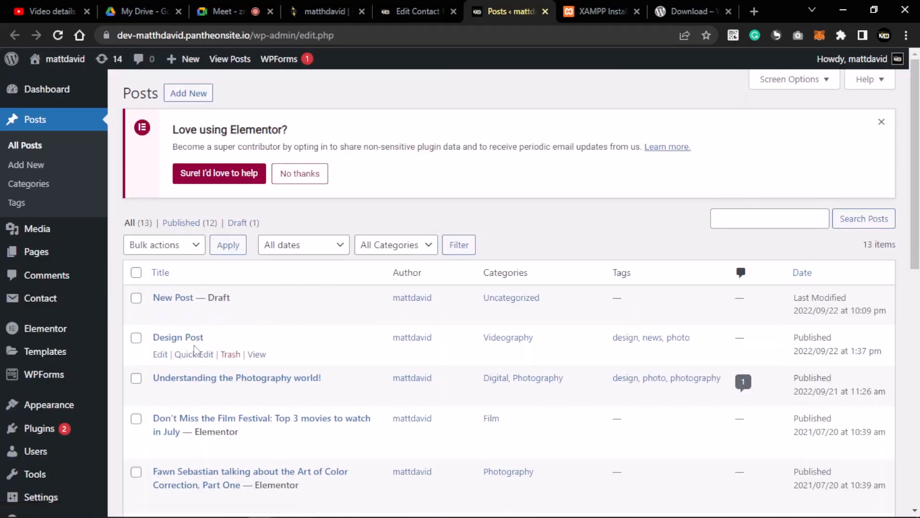
{"action": "left_click", "coordinate": [263, 357]}
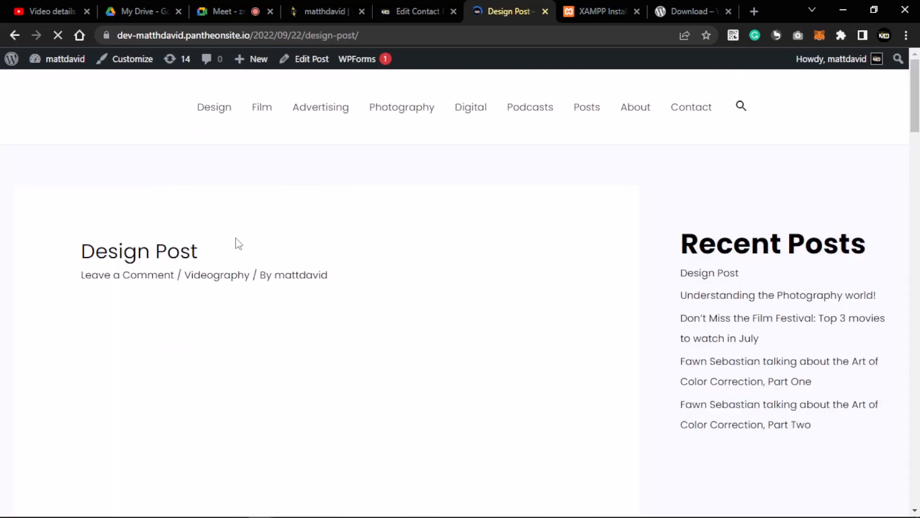
{"action": "scroll", "coordinate": [251, 245], "scroll_direction": "down", "scroll_amount": 5}
{"action": "scroll", "coordinate": [253, 246], "scroll_direction": "down", "scroll_amount": 20}
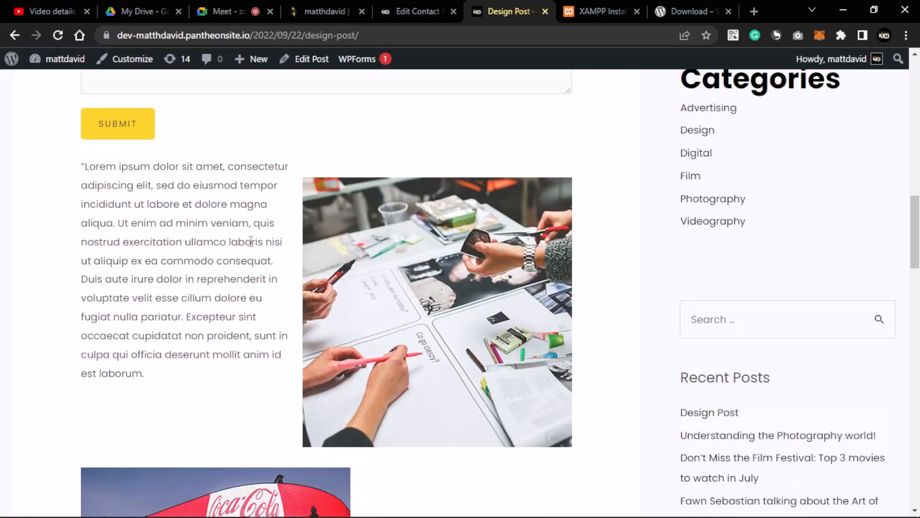
{"action": "scroll", "coordinate": [252, 244], "scroll_direction": "down", "scroll_amount": 6}
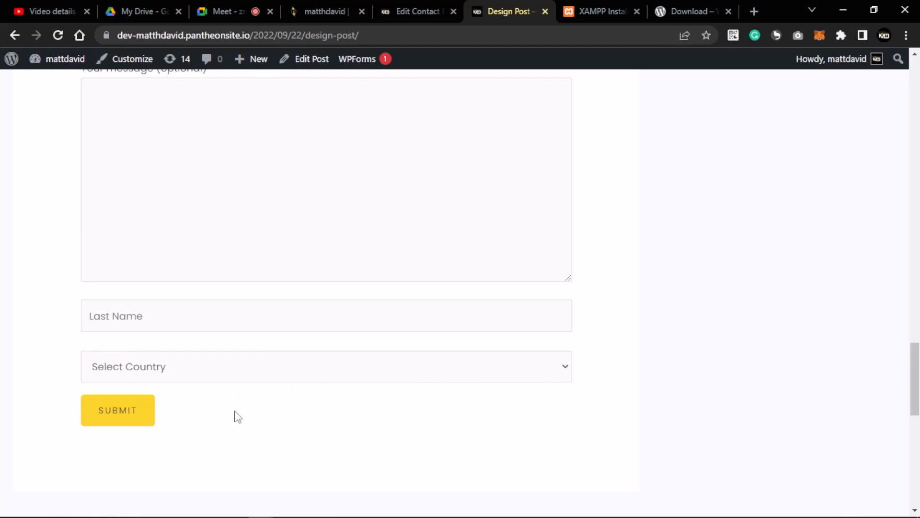
- Open the Select Country drop-down on the live form to review its countries
{"action": "left_click", "coordinate": [565, 369]}
{"action": "left_click", "coordinate": [565, 371]}
{"action": "left_click", "coordinate": [556, 368]}
{"action": "left_click", "coordinate": [566, 368]}
{"action": "left_click", "coordinate": [566, 369]}
{"action": "scroll", "coordinate": [441, 316], "scroll_direction": "down", "scroll_amount": 5}
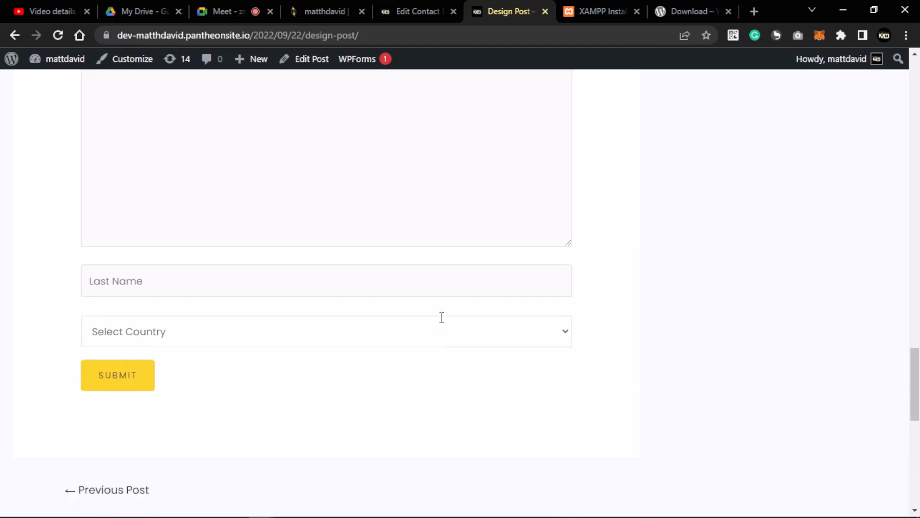
{"action": "left_click", "coordinate": [339, 173]}
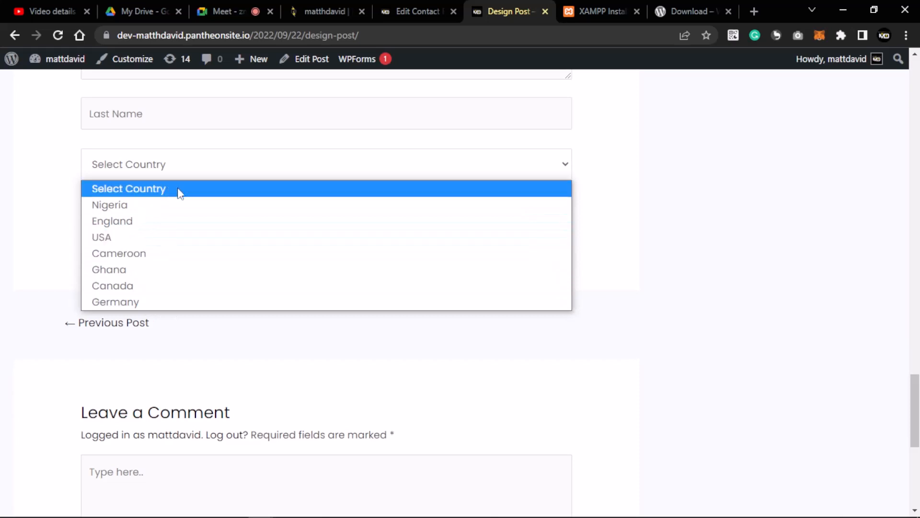
{"action": "left_click", "coordinate": [652, 275]}
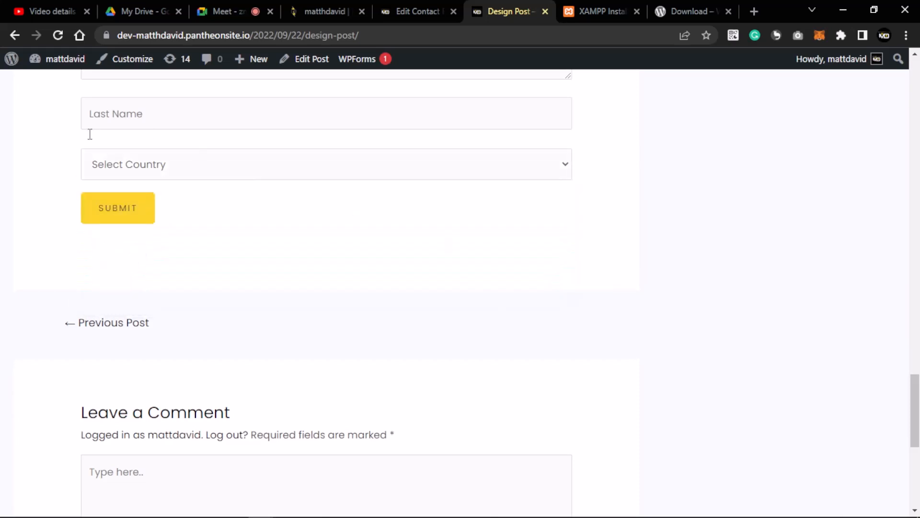
- Test the drop-down by picking Nigeria, England, USA, Cameroon, Ghana and Germany in turn
{"action": "left_click", "coordinate": [225, 171]}
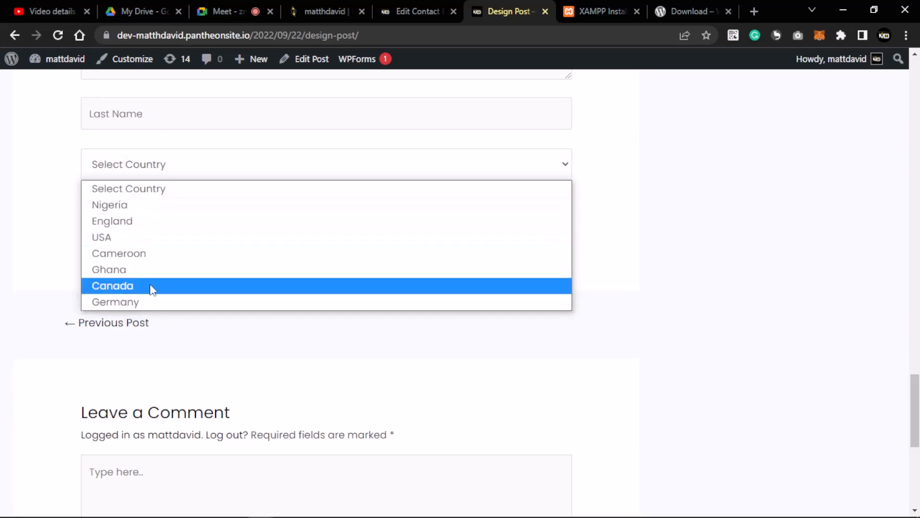
{"action": "left_click", "coordinate": [130, 206]}
{"action": "left_click", "coordinate": [200, 189]}
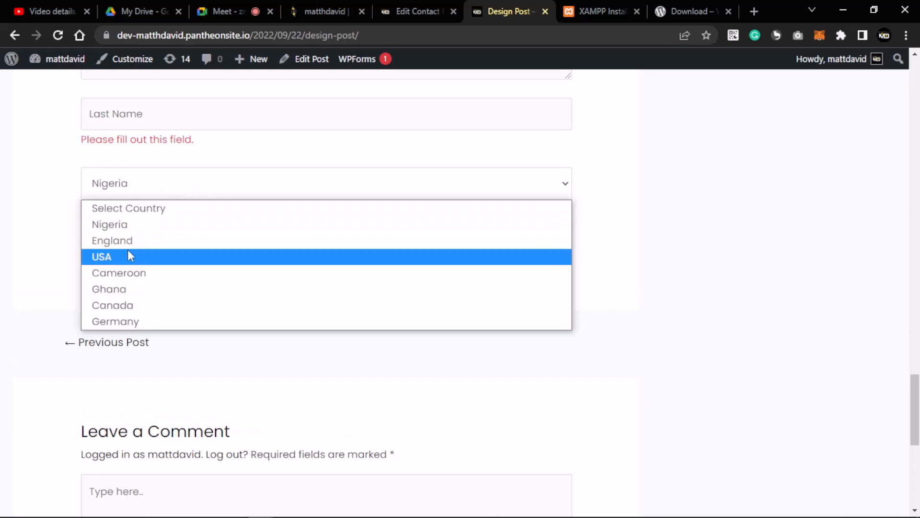
{"action": "left_click", "coordinate": [126, 242]}
{"action": "left_click", "coordinate": [190, 191]}
{"action": "left_click", "coordinate": [143, 259]}
{"action": "left_click", "coordinate": [197, 191]}
{"action": "left_click", "coordinate": [136, 273]}
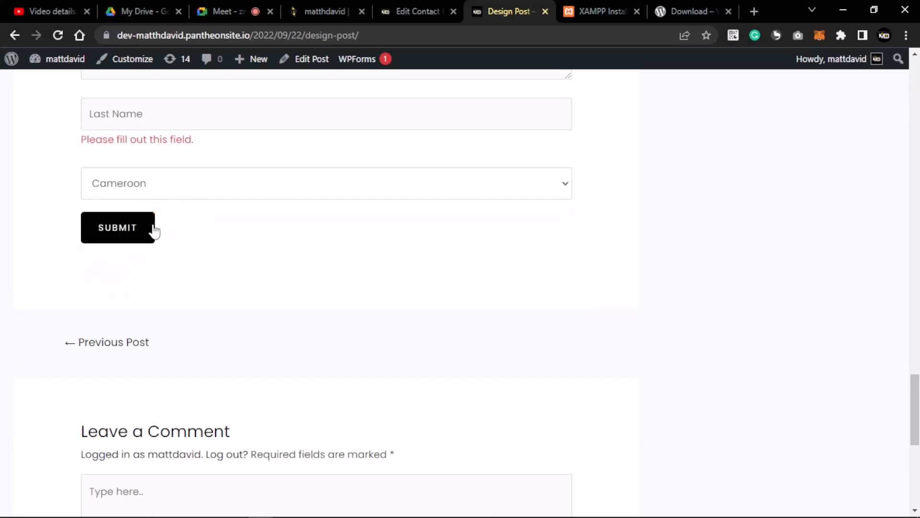
{"action": "left_click", "coordinate": [170, 186]}
{"action": "left_click", "coordinate": [147, 289]}
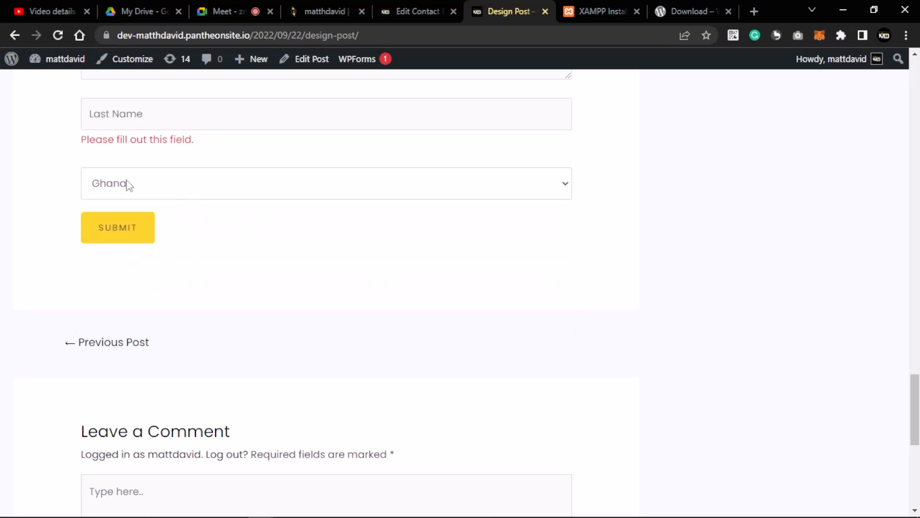
{"action": "left_click", "coordinate": [149, 188]}
{"action": "left_click", "coordinate": [126, 321]}
- Return to the Edit Contact Form tab for Contact form 1
{"action": "scroll", "coordinate": [288, 211], "scroll_direction": "up", "scroll_amount": 5}
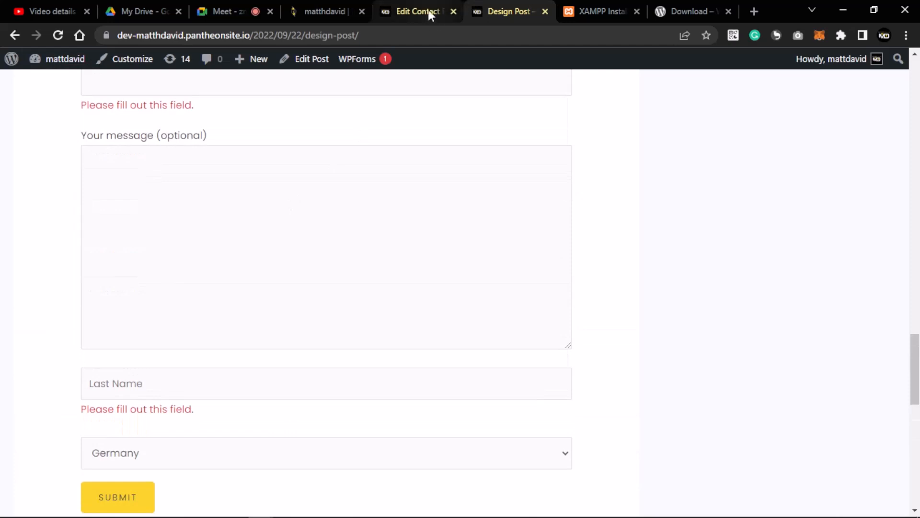
{"action": "left_click", "coordinate": [421, 11]}
{"action": "scroll", "coordinate": [292, 333], "scroll_direction": "down", "scroll_amount": 4}
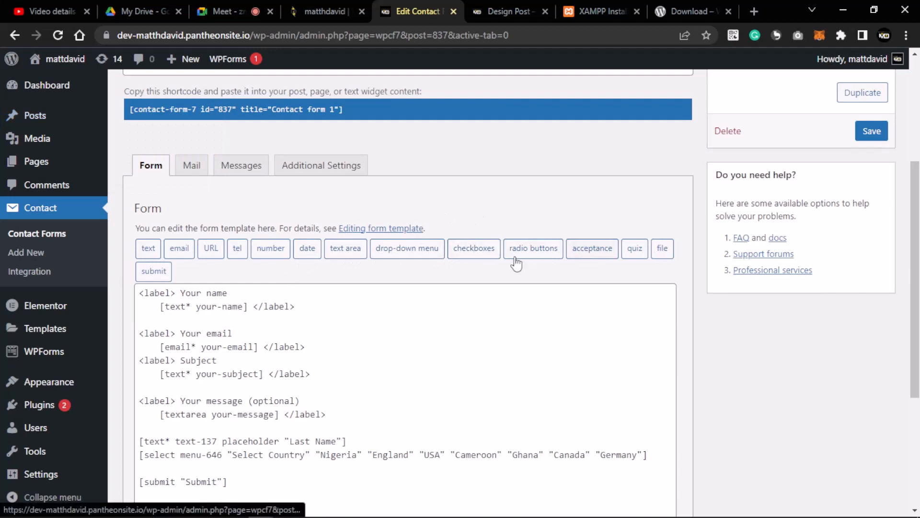
- Insert a checkboxes tag with options Male, Female and Prefer Not say into the template
{"action": "left_click", "coordinate": [474, 248]}
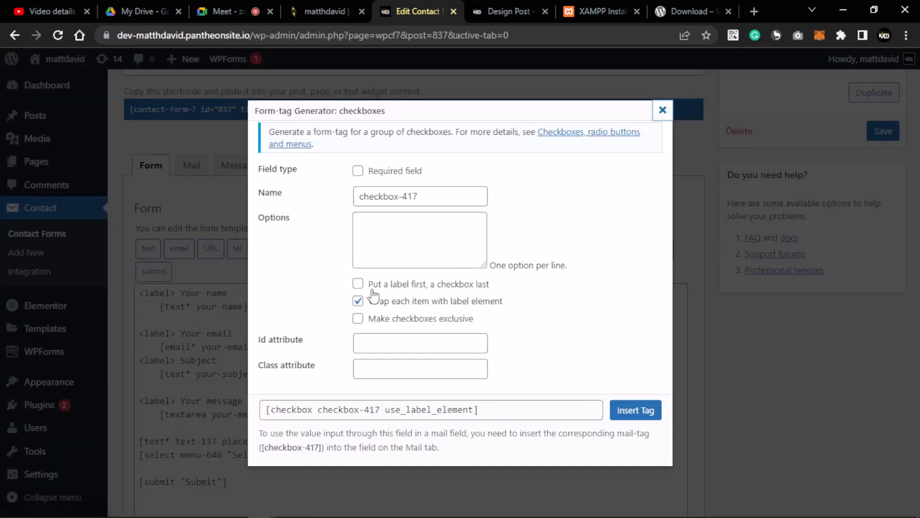
{"action": "left_click", "coordinate": [402, 223]}
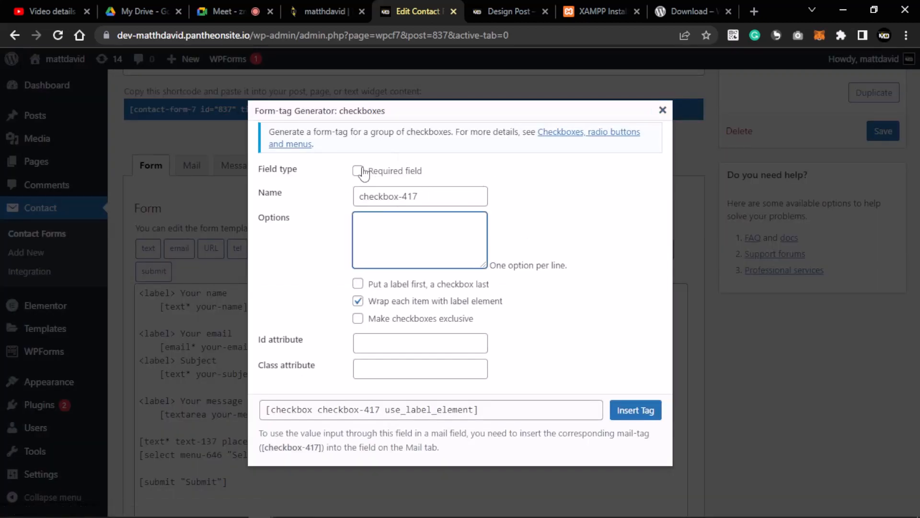
{"action": "triple_click", "coordinate": [375, 197]}
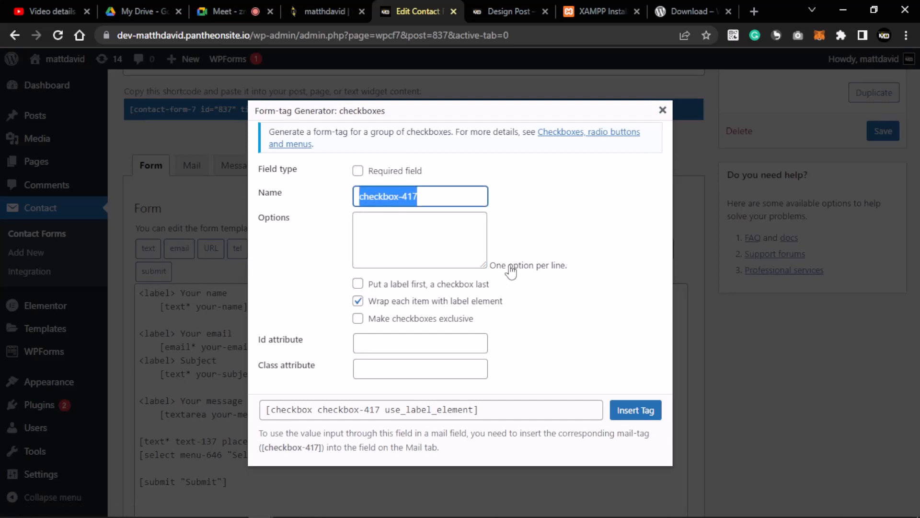
{"action": "left_click", "coordinate": [404, 224]}
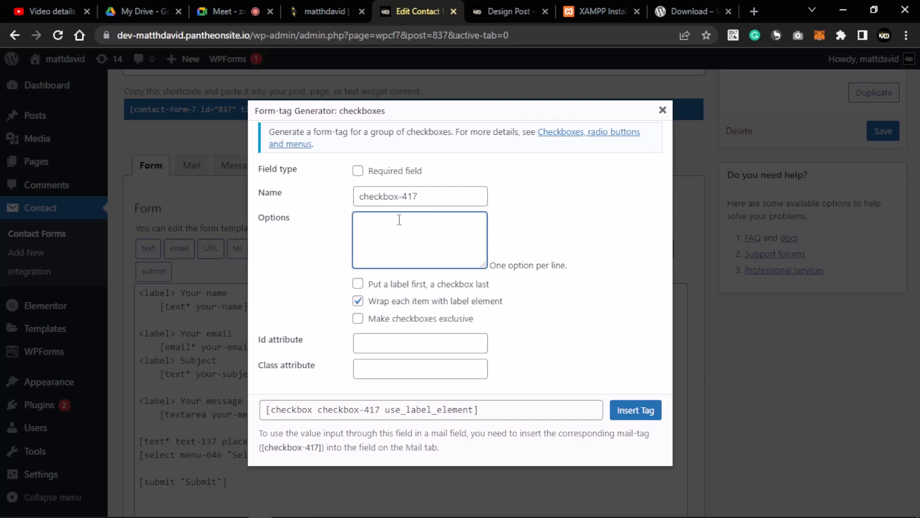
{"action": "type", "text": "Male"}
{"action": "key", "text": "Return"}
{"action": "type", "text": "Female Prefer Not"}
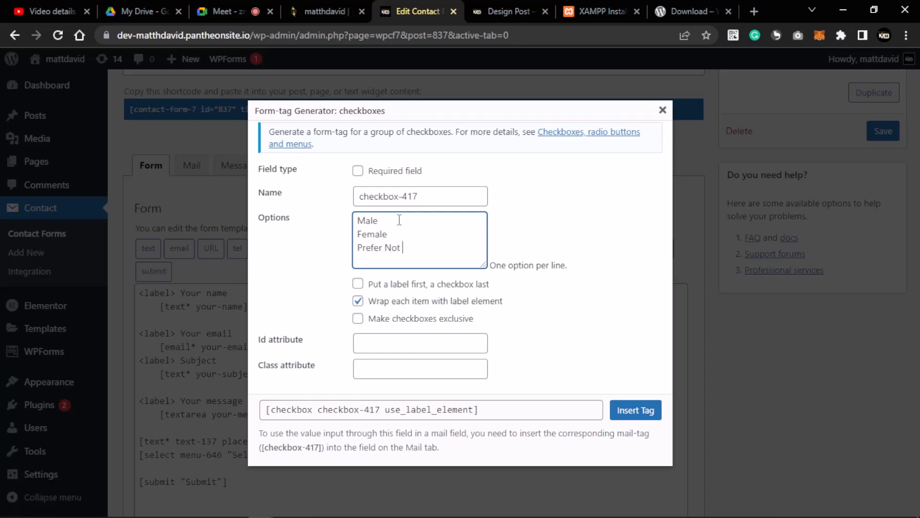
{"action": "type", "text": " say"}
{"action": "left_click_drag", "start_coordinate": [417, 248], "coordinate": [371, 249]}
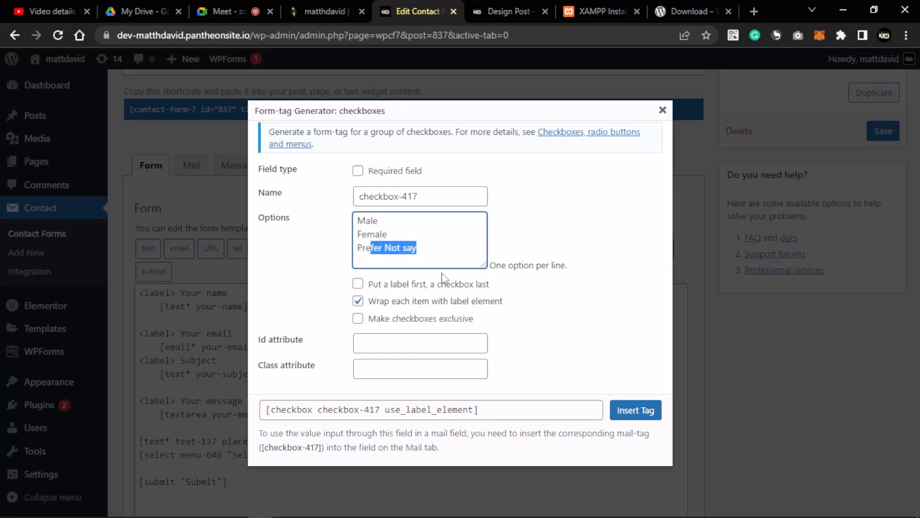
{"action": "left_click", "coordinate": [477, 311]}
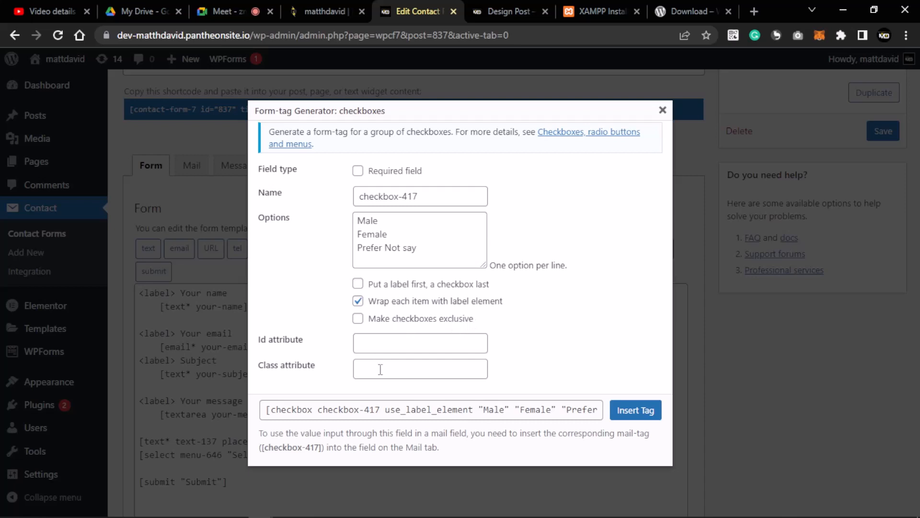
{"action": "left_click", "coordinate": [636, 411]}
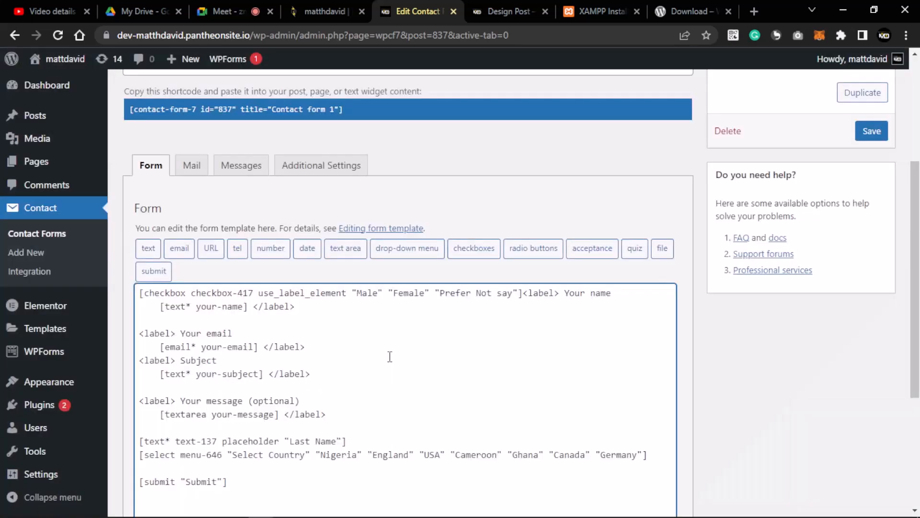
- Move the checkbox-417 gender tag from the first line to a new line below the country drop-down
{"action": "scroll", "coordinate": [390, 357], "scroll_direction": "down", "scroll_amount": 4}
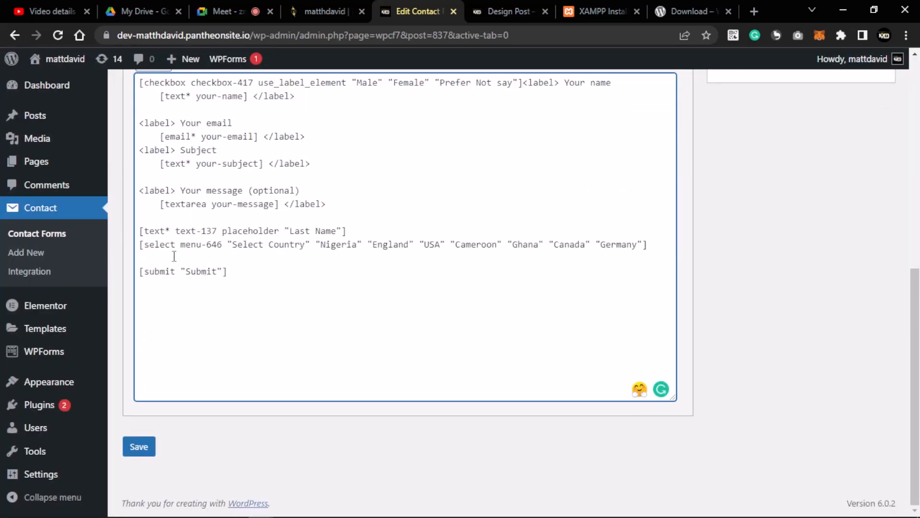
{"action": "scroll", "coordinate": [306, 247], "scroll_direction": "up", "scroll_amount": 3}
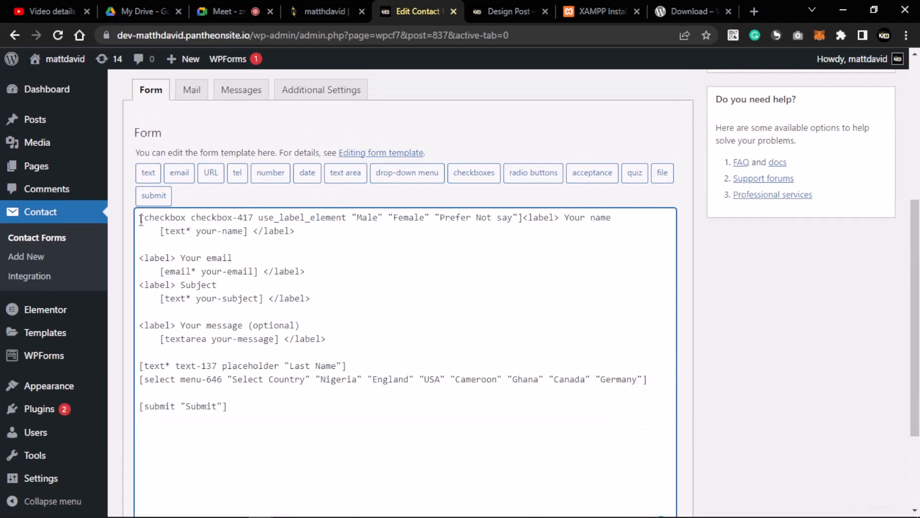
{"action": "left_click_drag", "start_coordinate": [141, 220], "coordinate": [523, 225]}
{"action": "key", "text": "ctrl+x"}
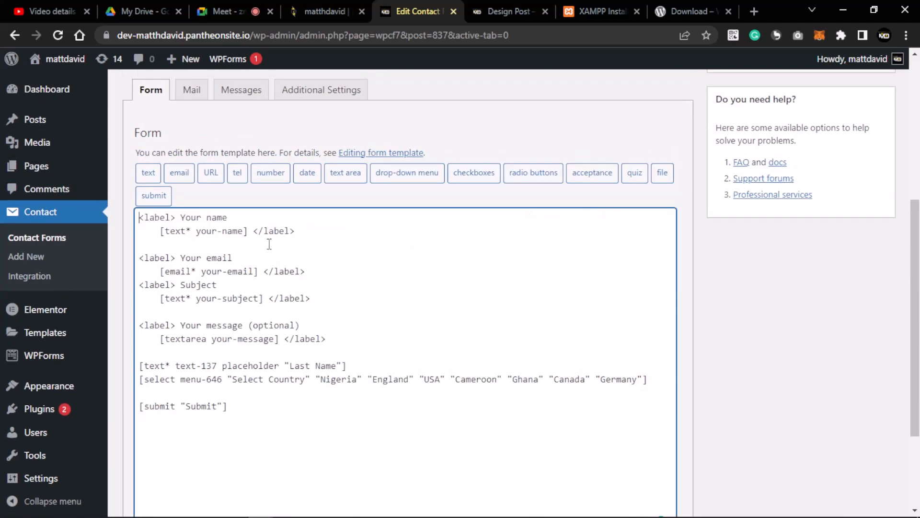
{"action": "scroll", "coordinate": [267, 242], "scroll_direction": "down", "scroll_amount": 3}
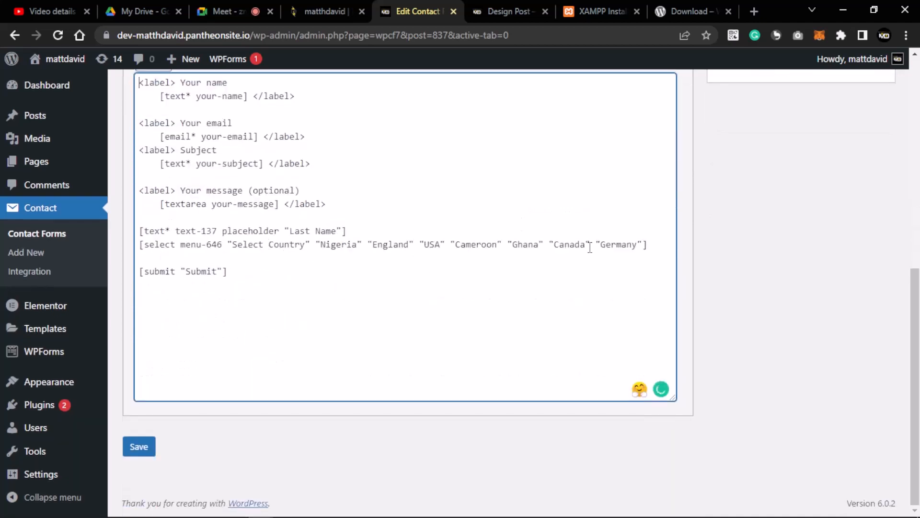
{"action": "left_click", "coordinate": [655, 246]}
{"action": "key", "text": "Return"}
{"action": "key", "text": "ctrl+v"}
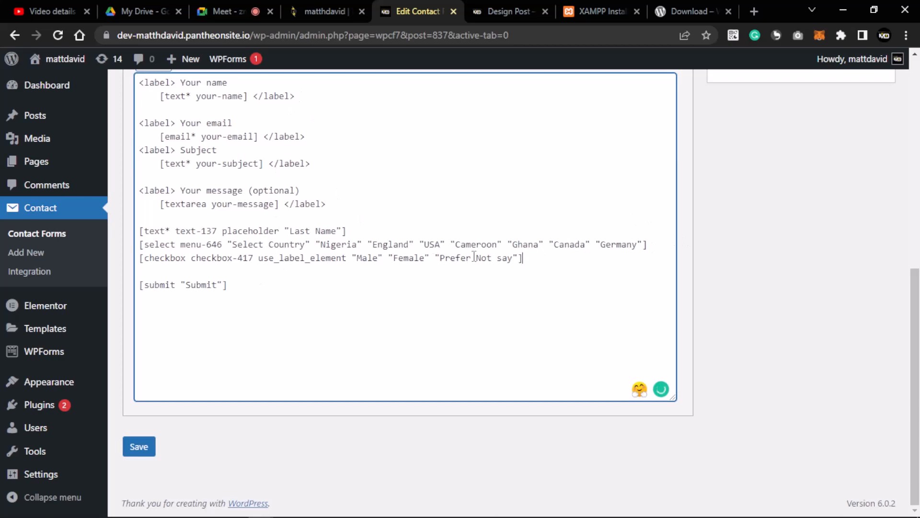
- Check the relocated checkbox tag line and save Contact form 1
{"action": "scroll", "coordinate": [194, 170], "scroll_direction": "up", "scroll_amount": 3}
{"action": "scroll", "coordinate": [183, 238], "scroll_direction": "down", "scroll_amount": 3}
{"action": "left_click_drag", "start_coordinate": [537, 258], "coordinate": [140, 259]}
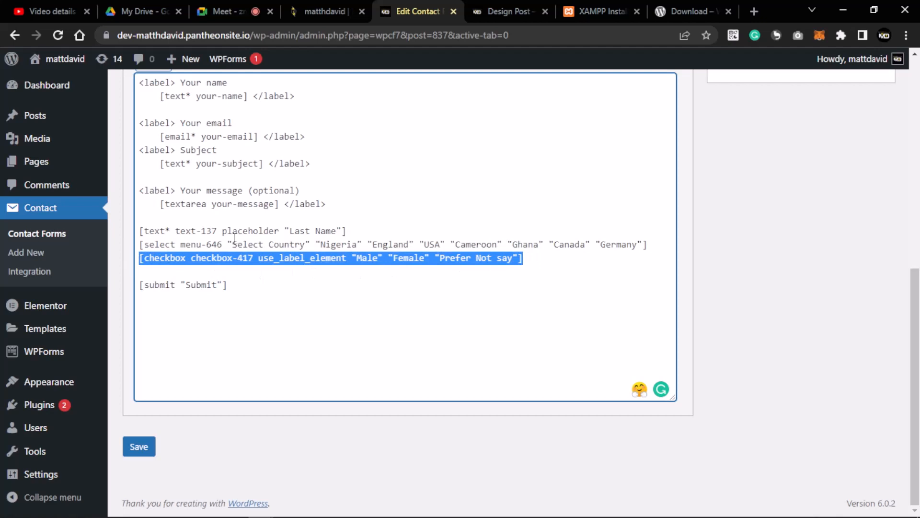
{"action": "left_click", "coordinate": [139, 447]}
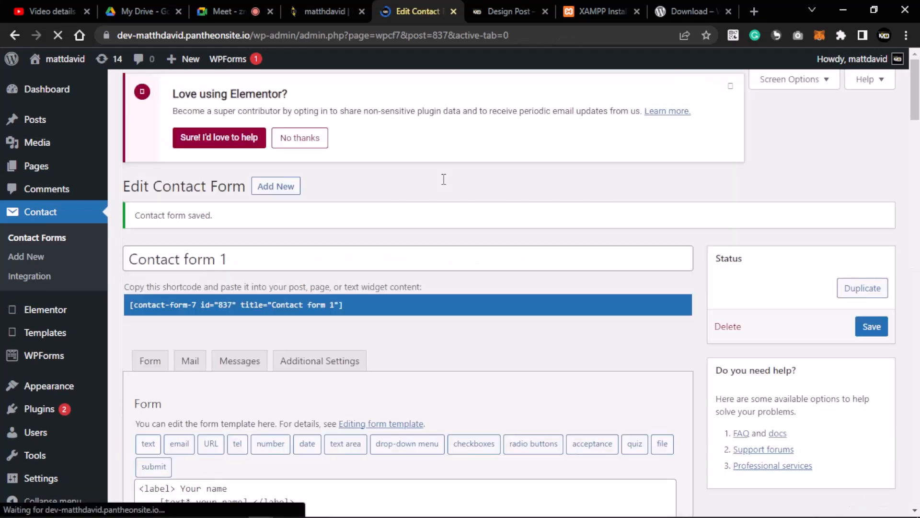
{"action": "left_click", "coordinate": [504, 11]}
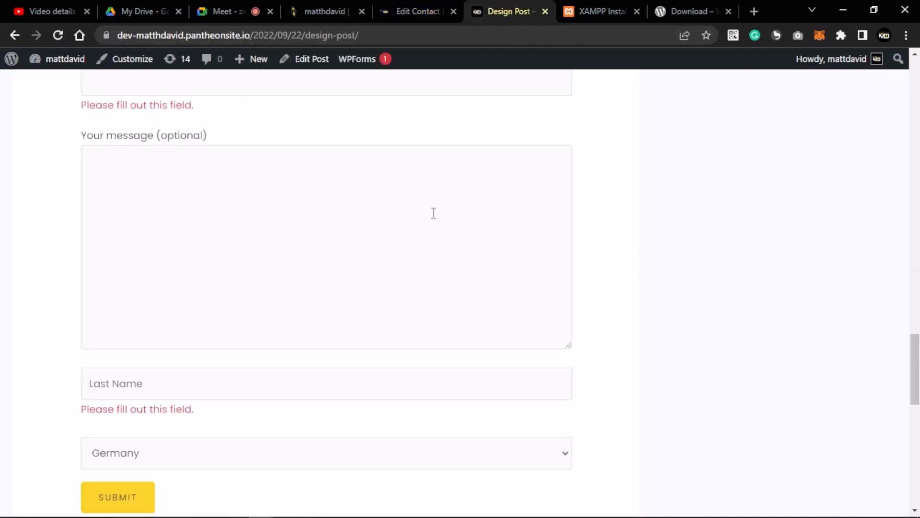
{"action": "key", "text": "F5"}
{"action": "scroll", "coordinate": [434, 215], "scroll_direction": "down", "scroll_amount": 4}
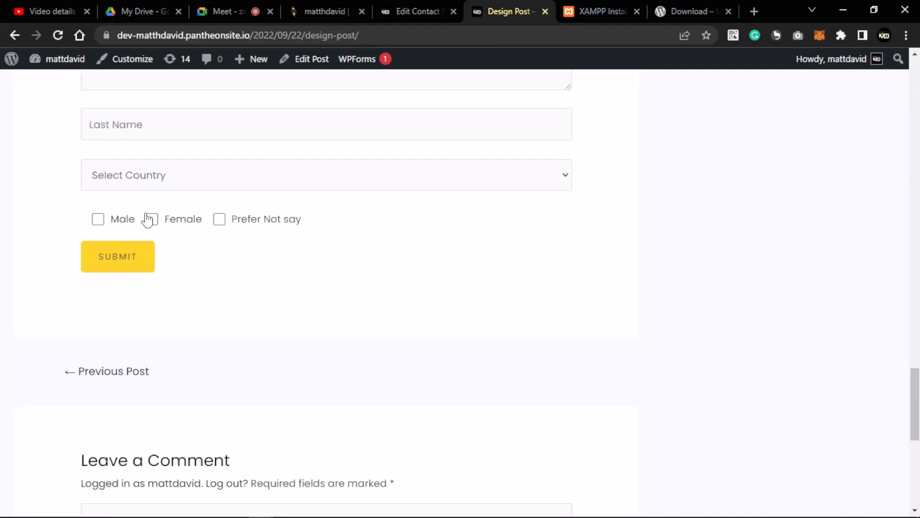
{"action": "left_click", "coordinate": [97, 221]}
{"action": "left_click", "coordinate": [200, 241]}
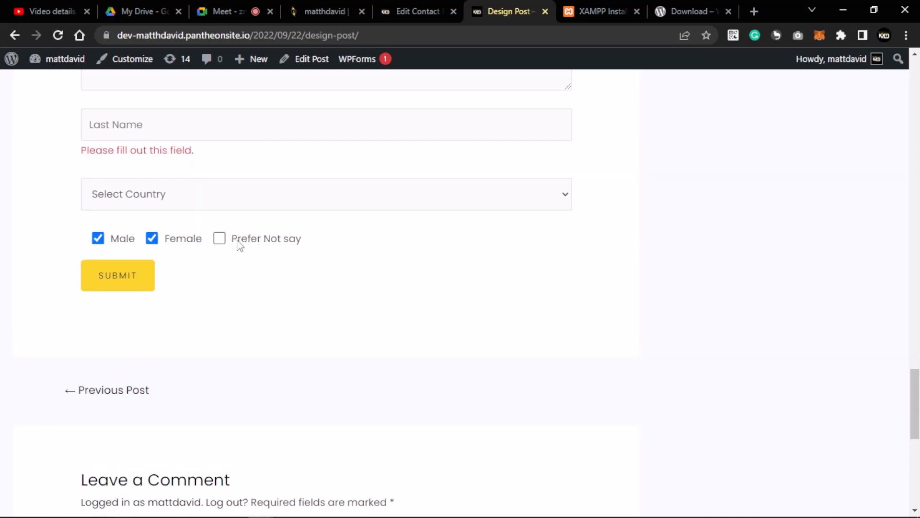
{"action": "left_click", "coordinate": [219, 239]}
{"action": "left_click", "coordinate": [152, 241]}
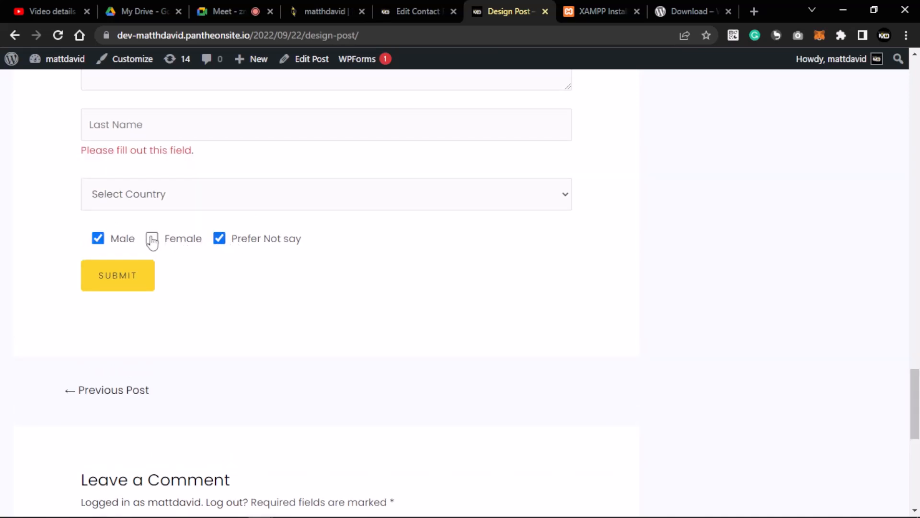
{"action": "left_click", "coordinate": [98, 239]}
{"action": "left_click", "coordinate": [220, 242]}
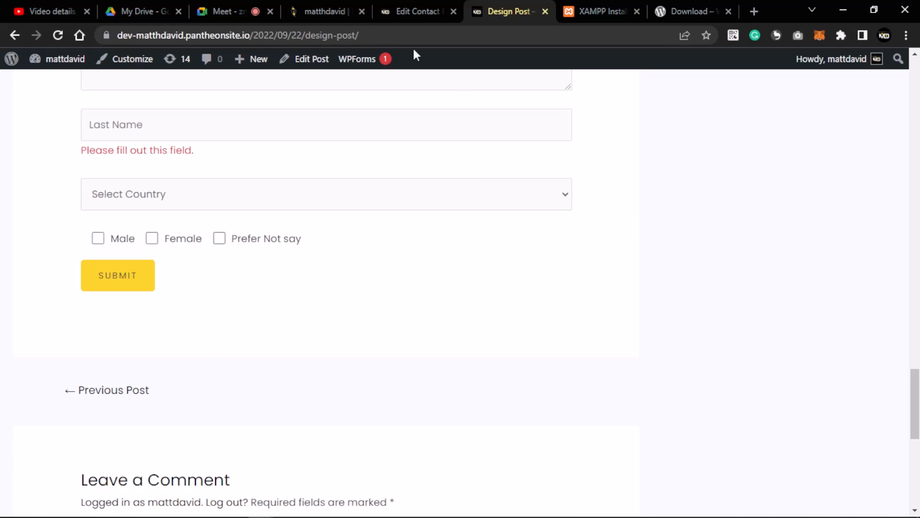
{"action": "left_click", "coordinate": [422, 11]}
{"action": "scroll", "coordinate": [453, 265], "scroll_direction": "down", "scroll_amount": 5}
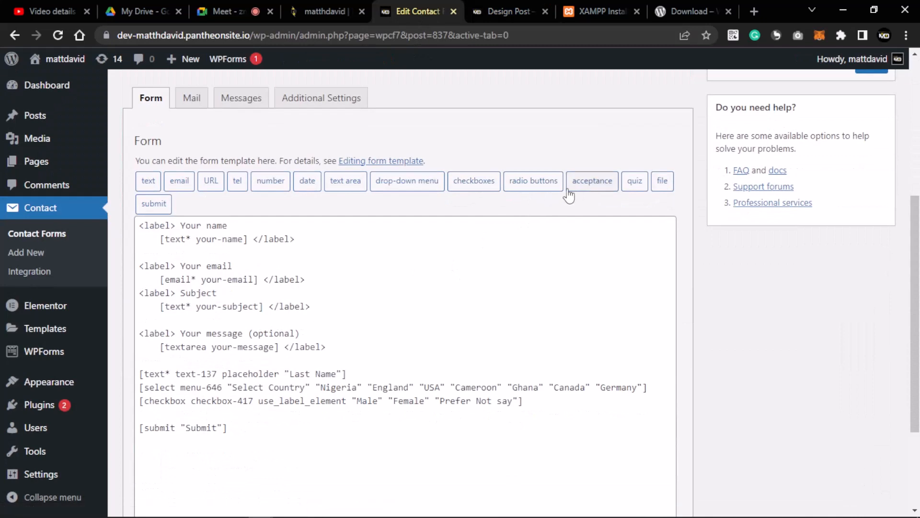
- Open the quiz form-tag generator for quiz-573 and start entering its question and answer
{"action": "left_click", "coordinate": [637, 183]}
{"action": "left_click", "coordinate": [637, 185]}
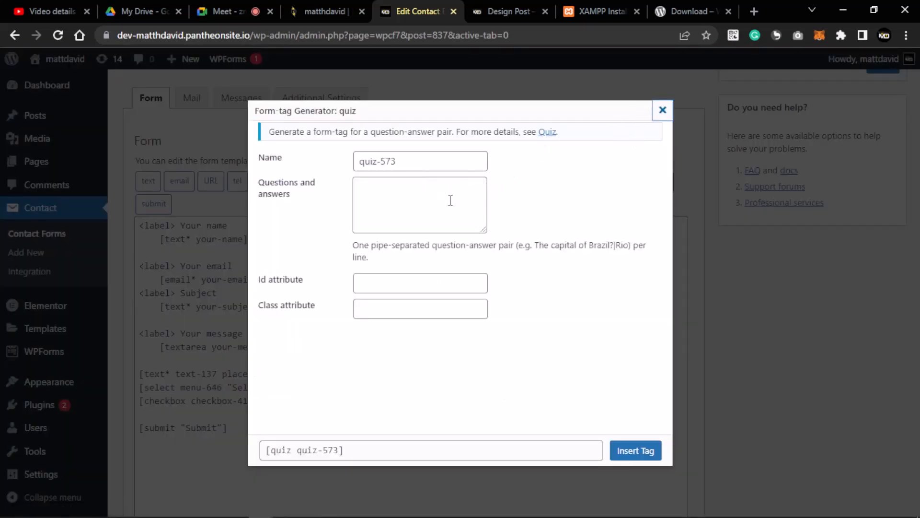
{"action": "left_click", "coordinate": [386, 186]}
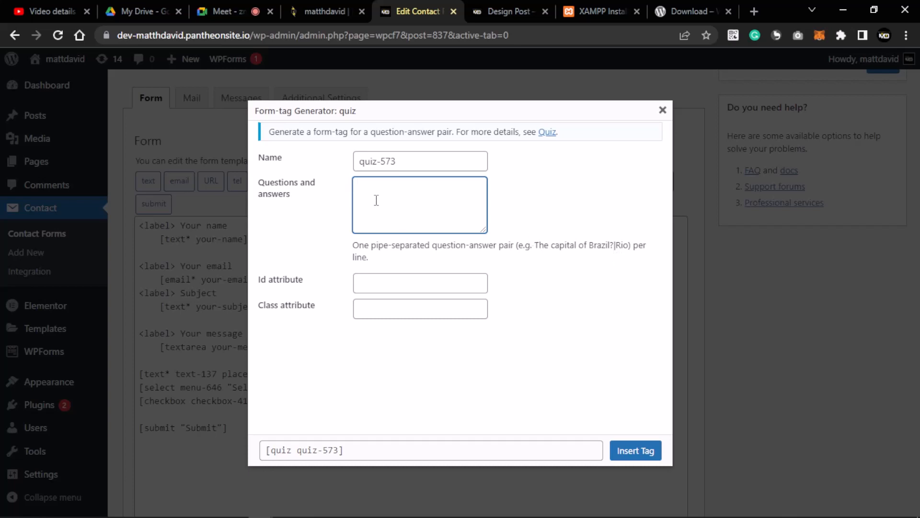
- Enter the quiz question 'What is your name ?' with answer Matthew and insert the tag
{"action": "type", "text": "W"}
{"action": "key", "text": "BackSpace"}
{"action": "type", "text": "is your name ? |"}
{"action": "type", "text": "Matthew"}
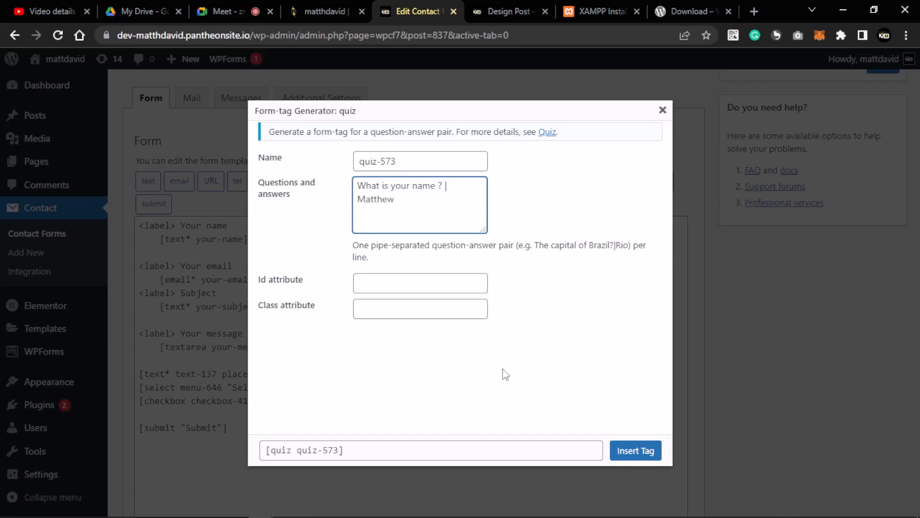
{"action": "left_click", "coordinate": [635, 451]}
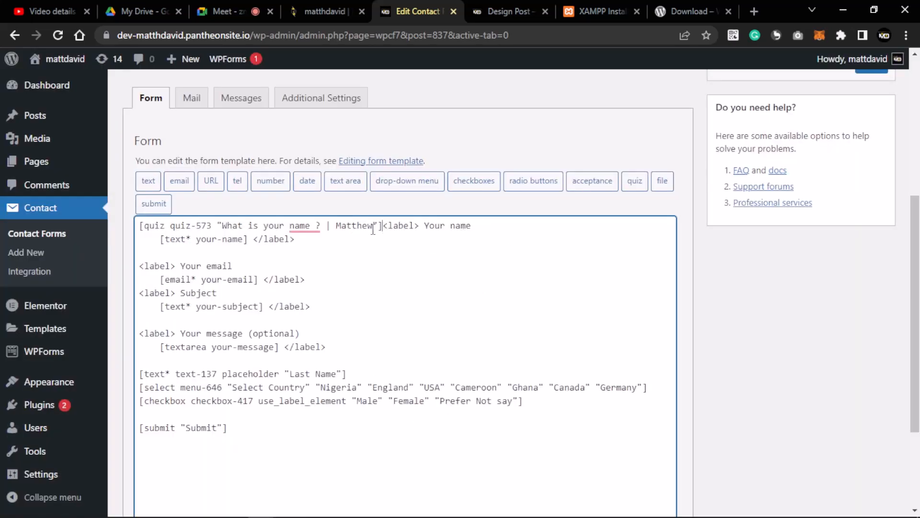
- Move the quiz tag to a new line below the gender checkboxes, save, and view the post
{"action": "left_click_drag", "start_coordinate": [382, 228], "coordinate": [141, 232]}
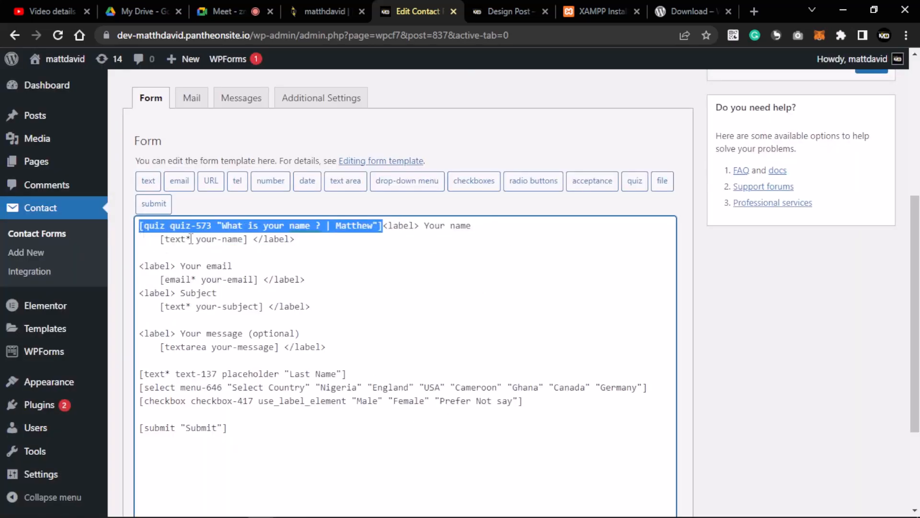
{"action": "key", "text": "ctrl+x"}
{"action": "scroll", "coordinate": [354, 288], "scroll_direction": "down", "scroll_amount": 3}
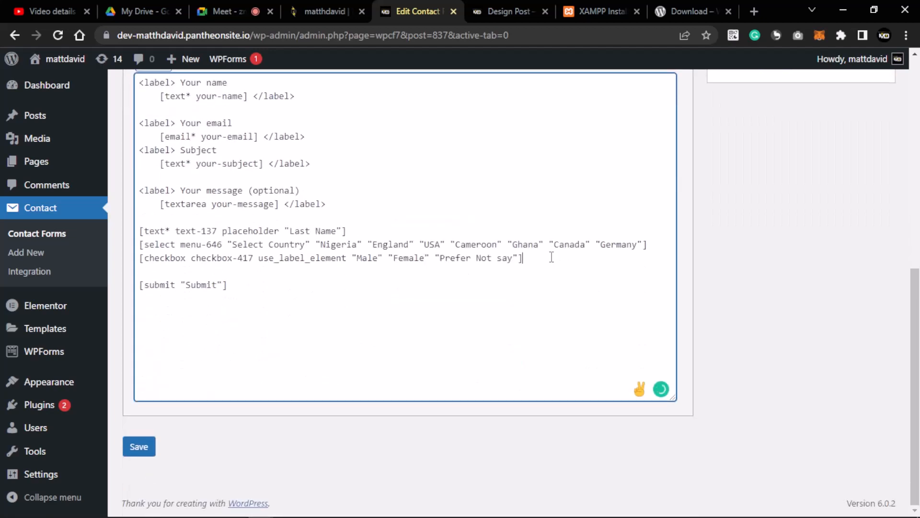
{"action": "key", "text": "Return"}
{"action": "key", "text": "ctrl+v"}
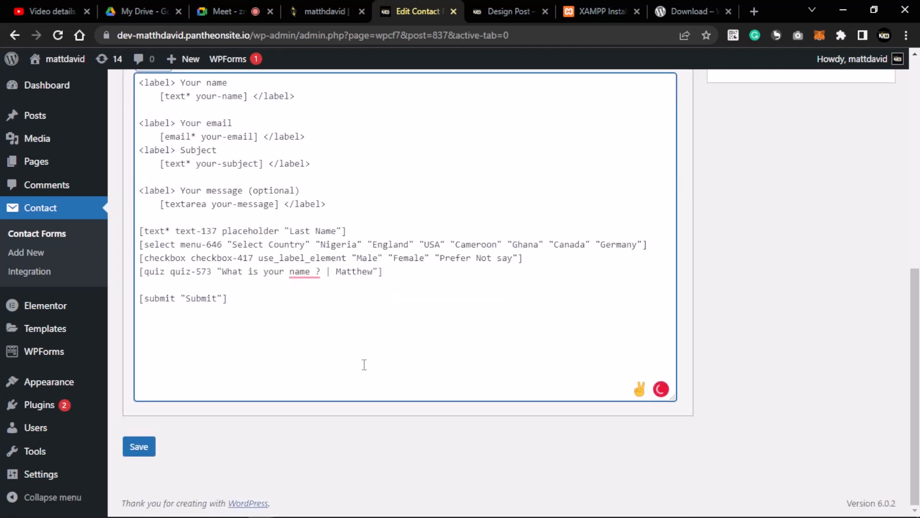
{"action": "left_click", "coordinate": [136, 448]}
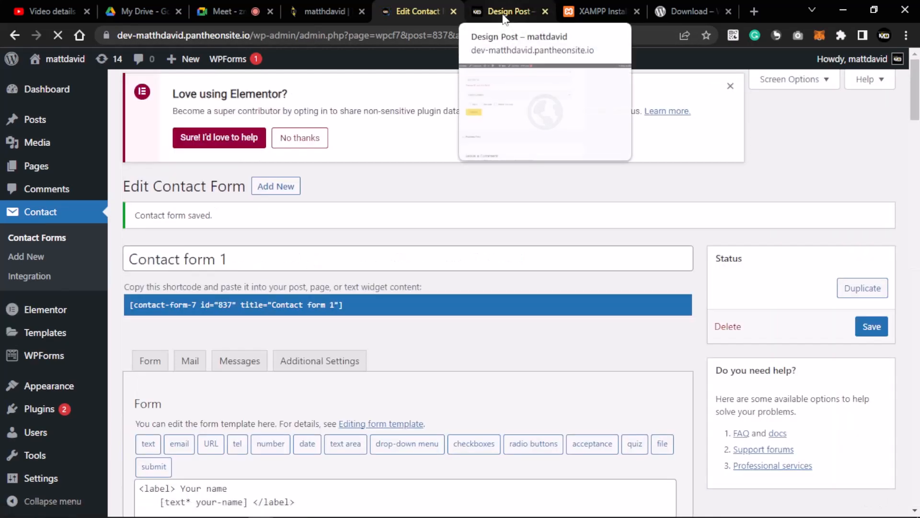
{"action": "left_click", "coordinate": [504, 15]}
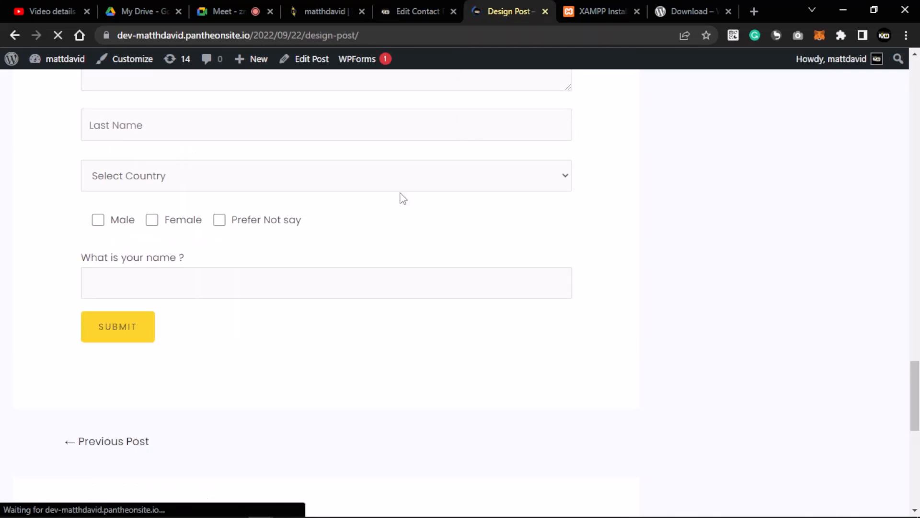
- Answer the quiz with Matthew and submit the form on the Design Post
{"action": "left_click", "coordinate": [294, 282]}
{"action": "left_click_drag", "start_coordinate": [188, 254], "coordinate": [99, 247]}
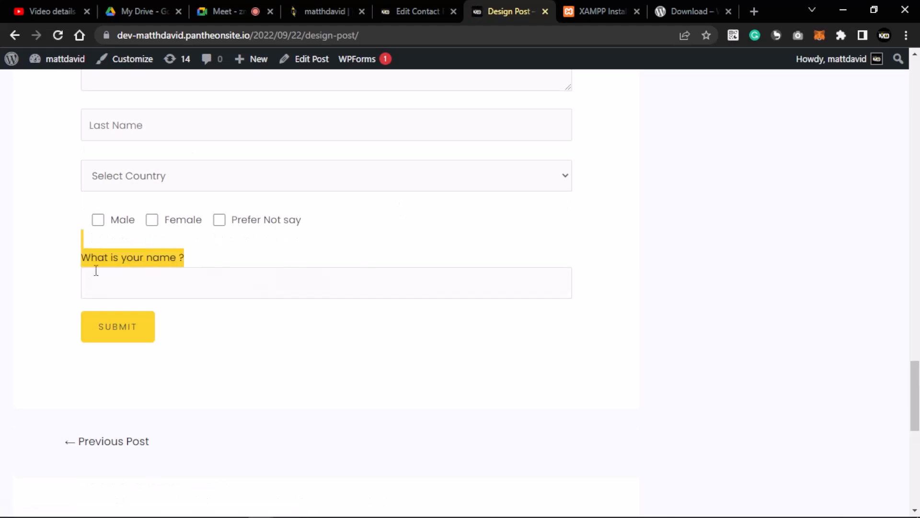
{"action": "left_click", "coordinate": [206, 286]}
{"action": "type", "text": "Ma"}
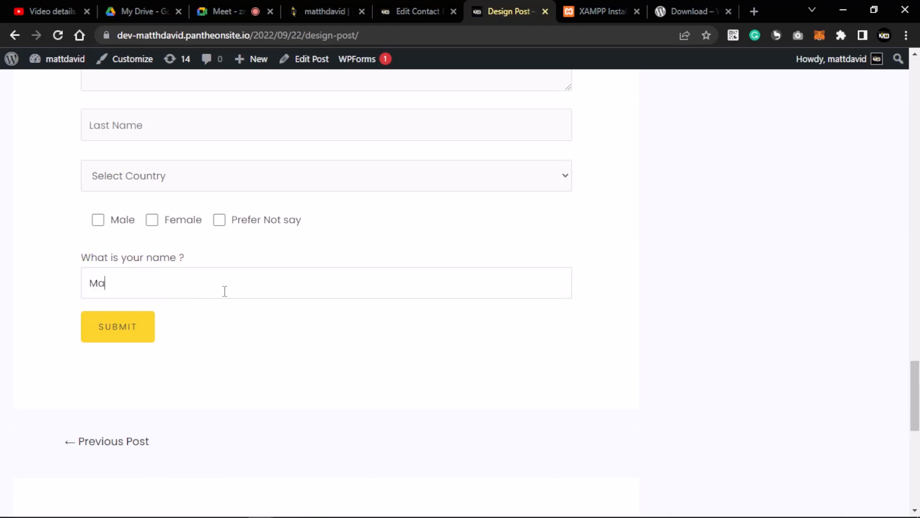
{"action": "type", "text": "tthew"}
{"action": "key", "text": "Return"}
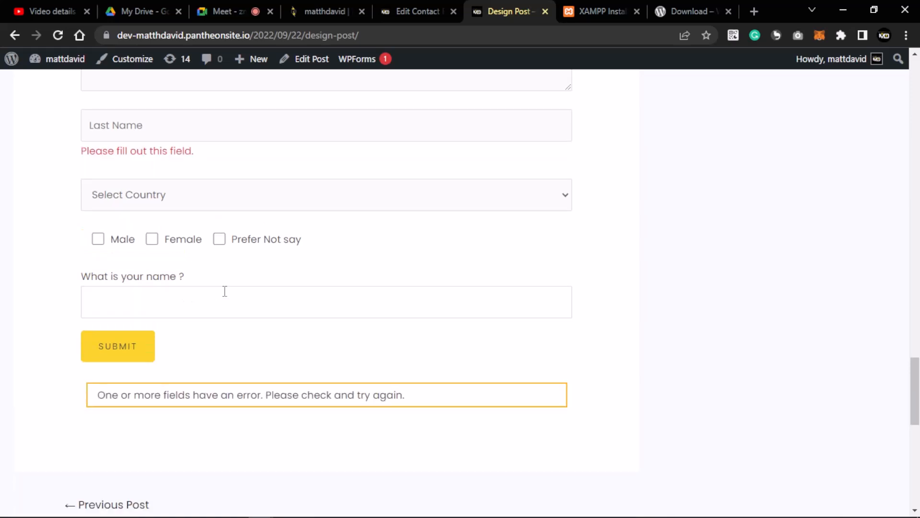
{"action": "scroll", "coordinate": [230, 298], "scroll_direction": "down", "scroll_amount": 4}
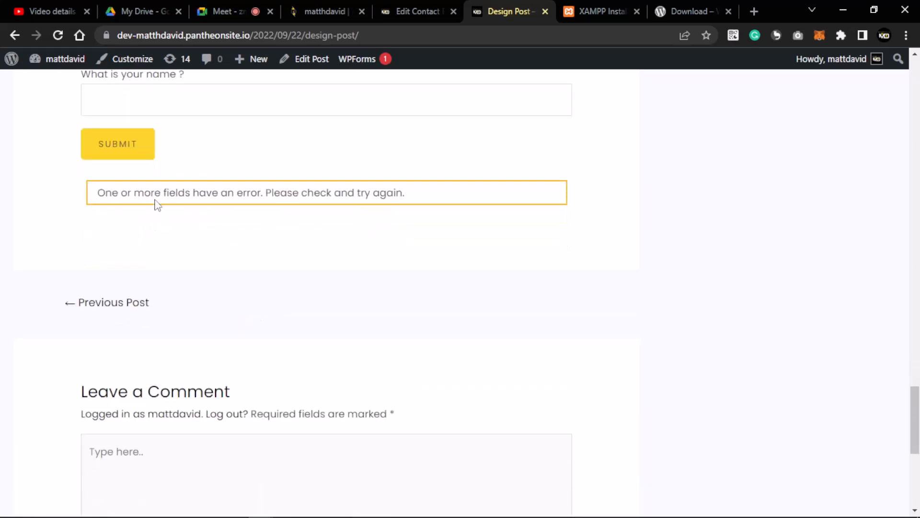
{"action": "scroll", "coordinate": [263, 127], "scroll_direction": "up", "scroll_amount": 4}
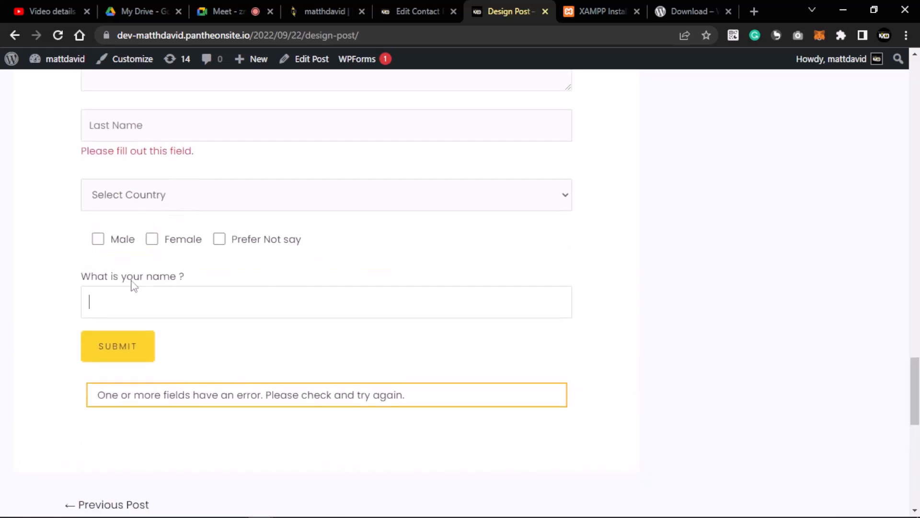
- Return to the Contact form 1 editor with its name, email and subject fields
{"action": "left_click_drag", "start_coordinate": [133, 286], "coordinate": [499, 168]}
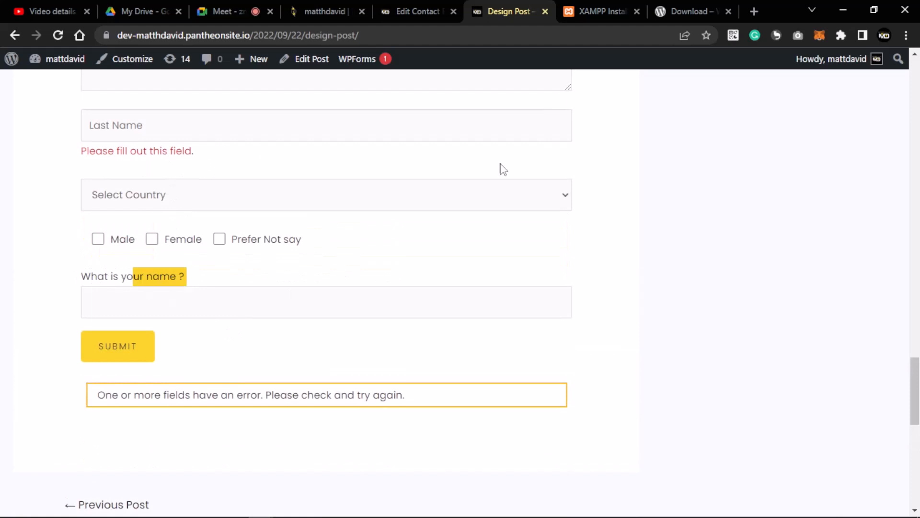
{"action": "left_click", "coordinate": [404, 11]}
{"action": "scroll", "coordinate": [456, 295], "scroll_direction": "down", "scroll_amount": 5}
{"action": "scroll", "coordinate": [405, 298], "scroll_direction": "up", "scroll_amount": 4}
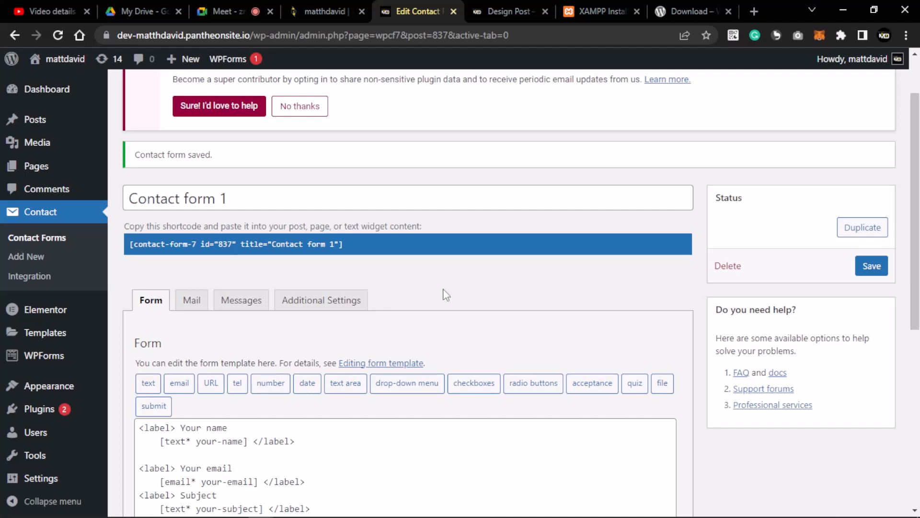
- Show the Mail settings and select the To address [_site_admin_email]
{"action": "left_click", "coordinate": [191, 301]}
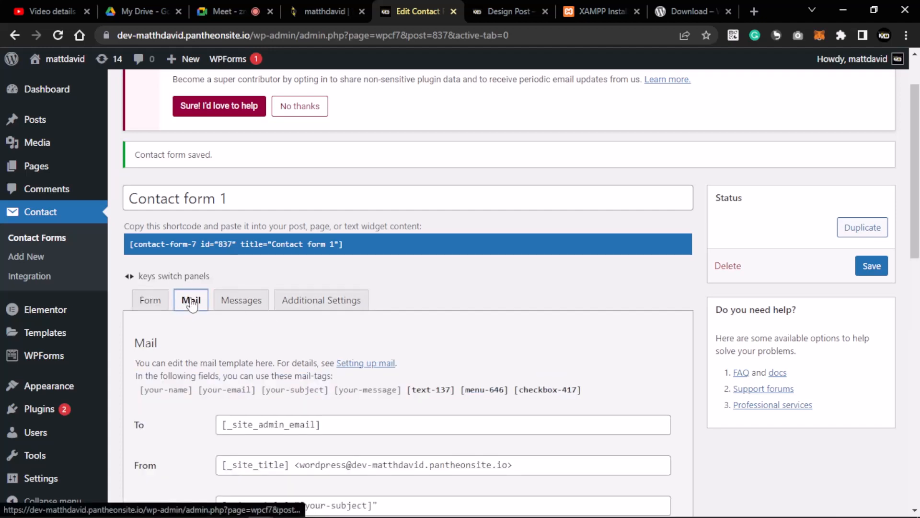
{"action": "scroll", "coordinate": [256, 323], "scroll_direction": "down", "scroll_amount": 4}
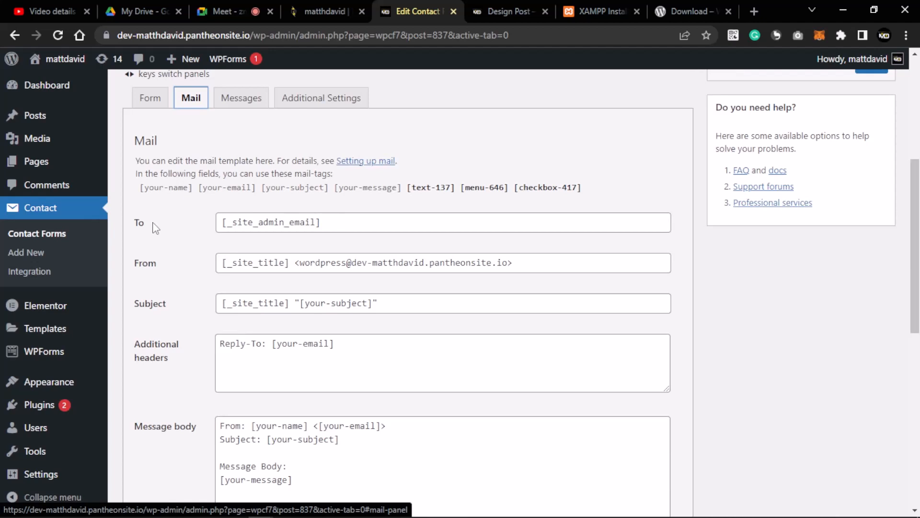
{"action": "left_click", "coordinate": [485, 6]}
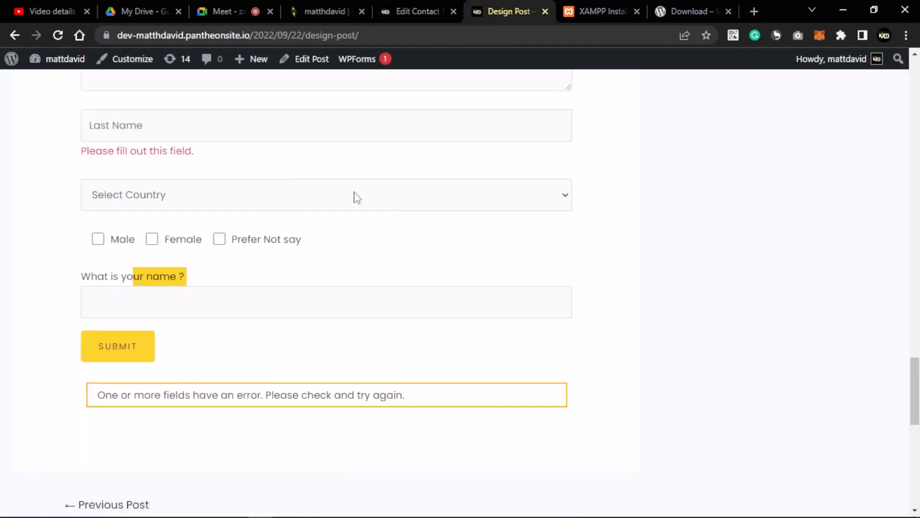
{"action": "scroll", "coordinate": [242, 261], "scroll_direction": "up", "scroll_amount": 5}
{"action": "scroll", "coordinate": [248, 182], "scroll_direction": "up", "scroll_amount": 5}
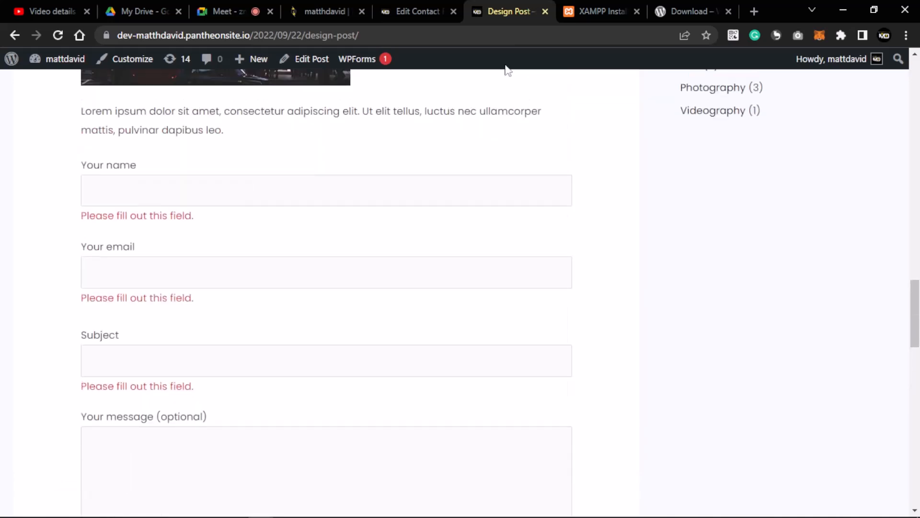
{"action": "left_click", "coordinate": [436, 12]}
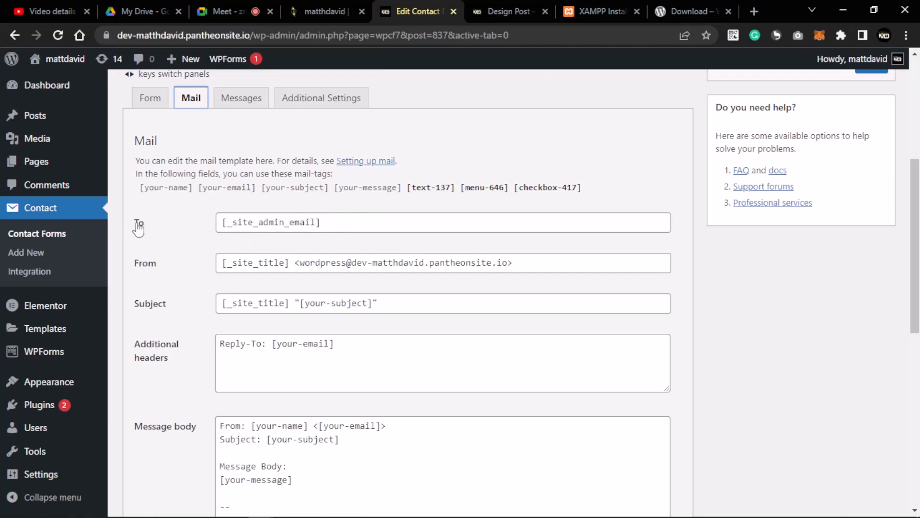
{"action": "left_click_drag", "start_coordinate": [393, 225], "coordinate": [205, 242]}
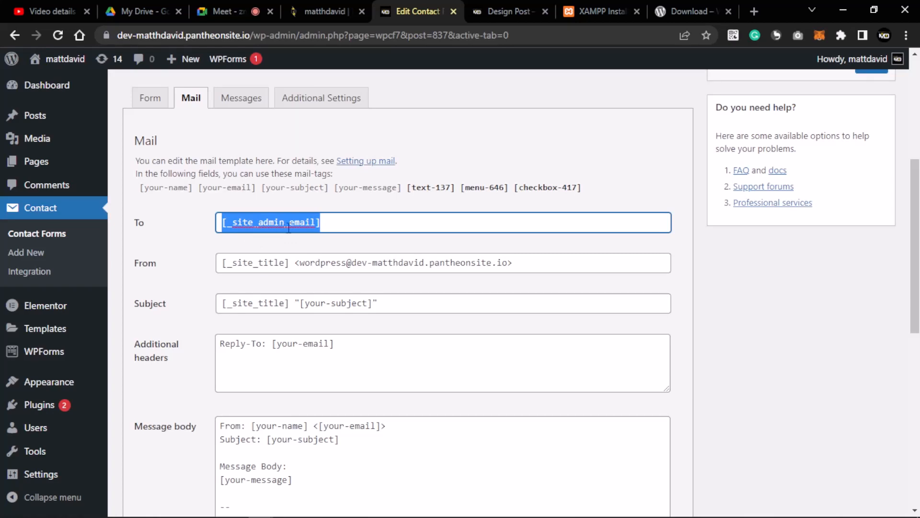
- Review the mail's From and Subject values by selecting each in turn
{"action": "left_click", "coordinate": [347, 224]}
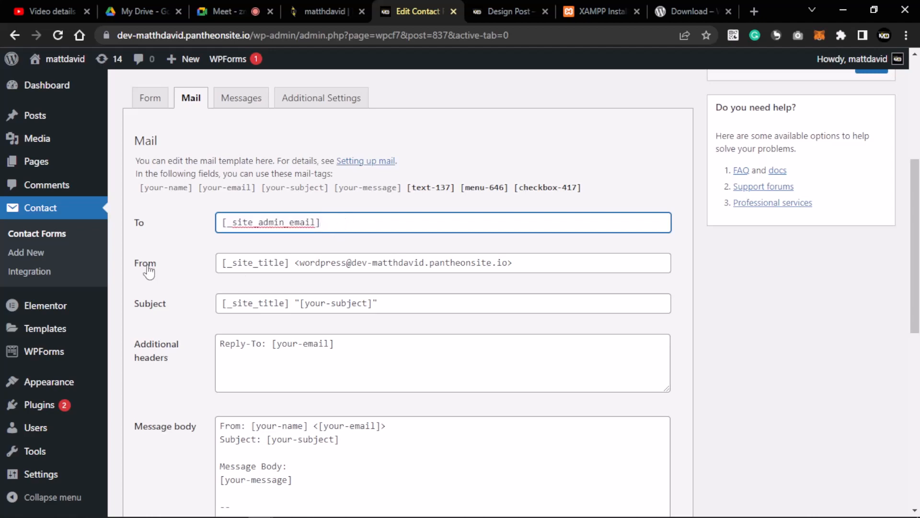
{"action": "left_click_drag", "start_coordinate": [515, 261], "coordinate": [217, 263]}
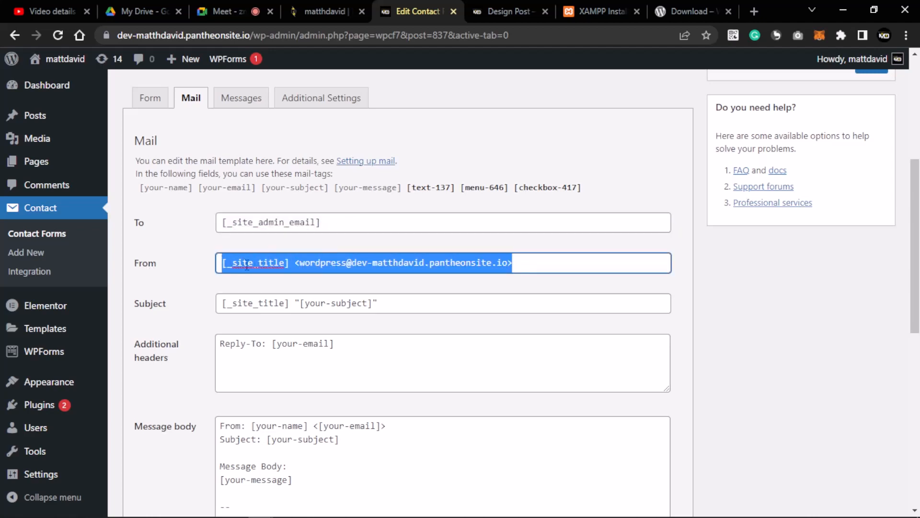
{"action": "left_click", "coordinate": [541, 265]}
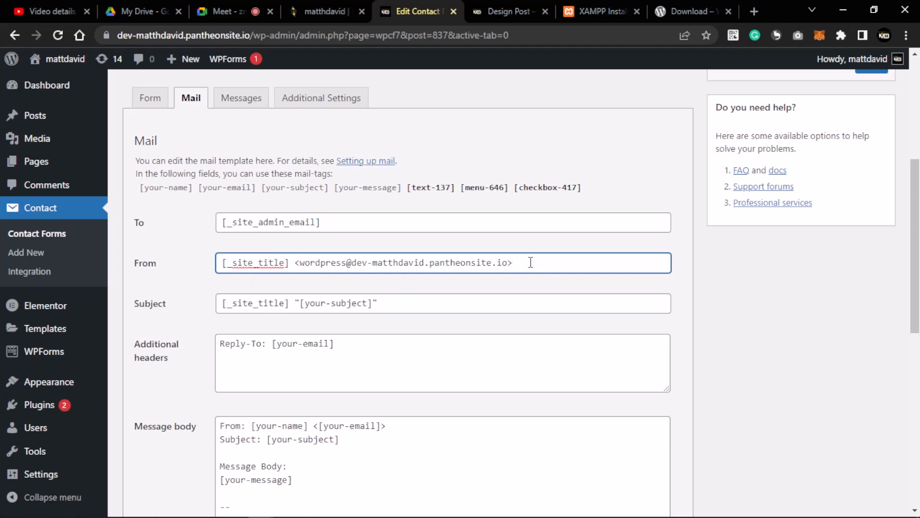
{"action": "left_click_drag", "start_coordinate": [526, 262], "coordinate": [223, 265]}
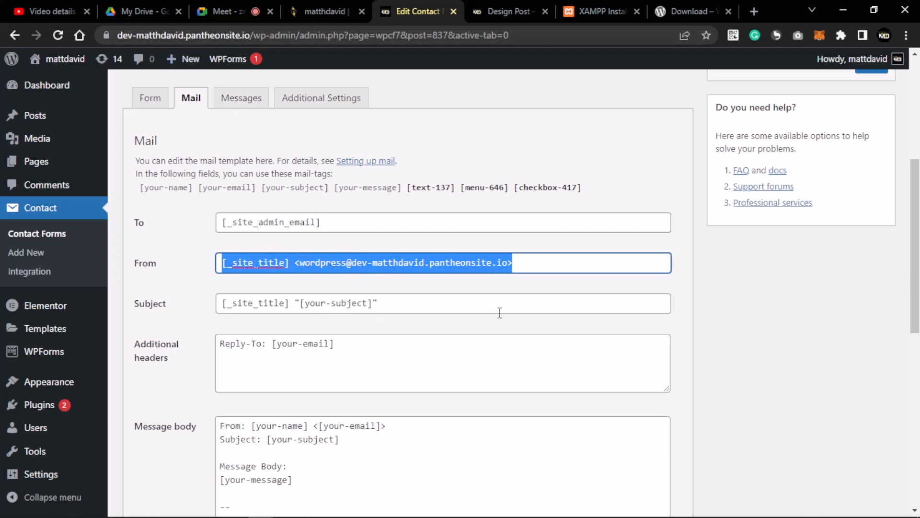
{"action": "left_click", "coordinate": [530, 265]}
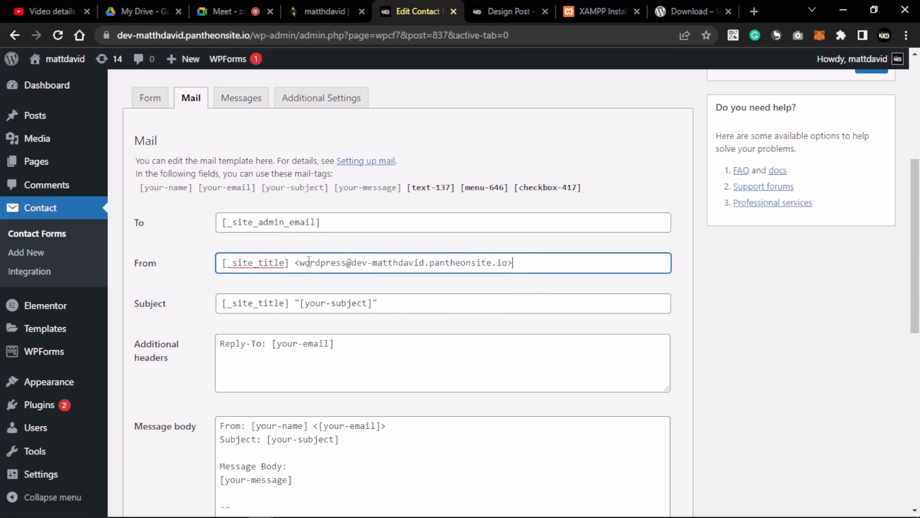
{"action": "left_click_drag", "start_coordinate": [427, 304], "coordinate": [230, 321]}
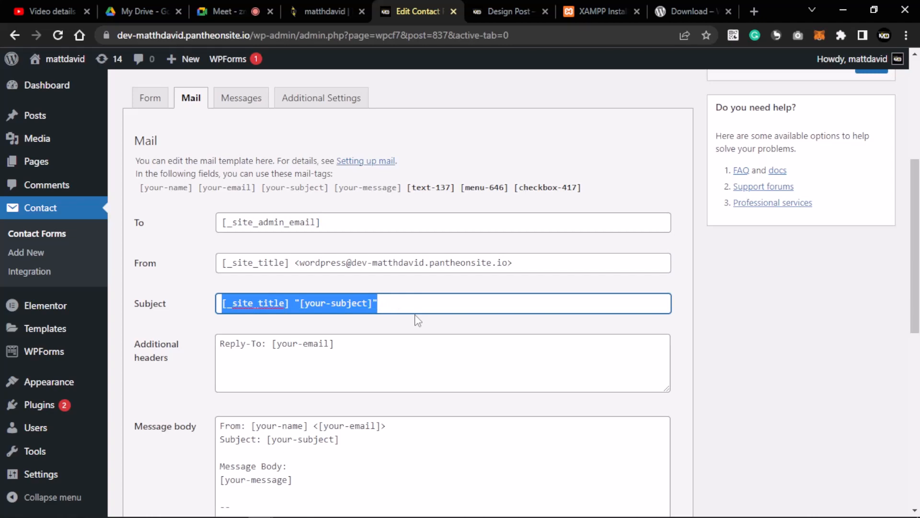
{"action": "scroll", "coordinate": [410, 320], "scroll_direction": "down", "scroll_amount": 4}
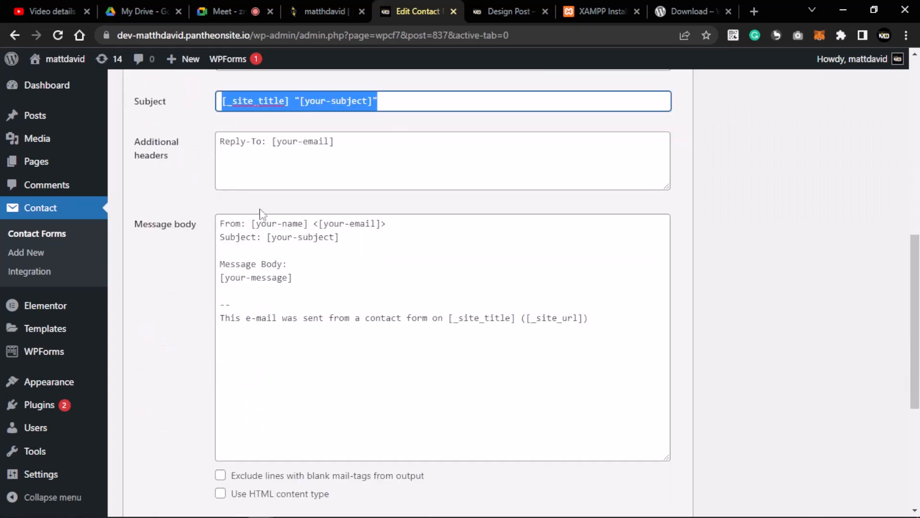
{"action": "left_click_drag", "start_coordinate": [361, 150], "coordinate": [314, 144]}
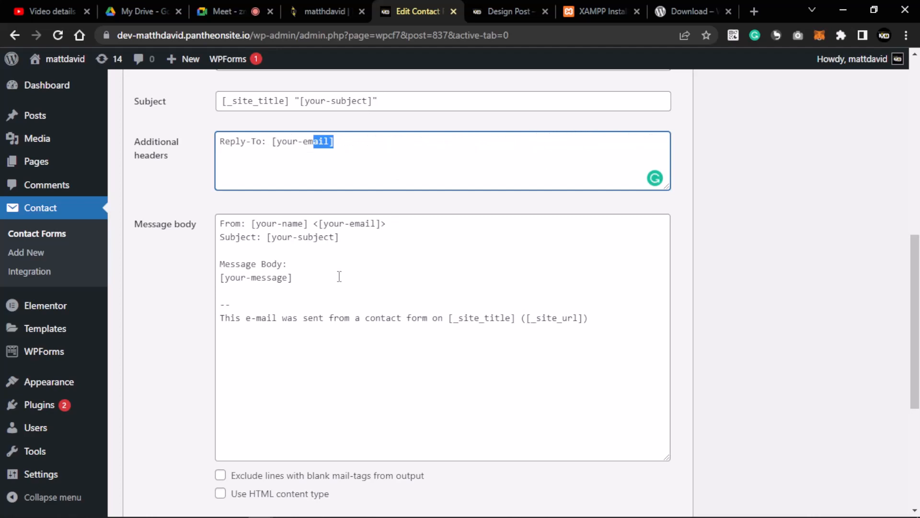
- Point out the name, subject and [your-message] mail-tags in the message body
{"action": "left_click", "coordinate": [321, 277]}
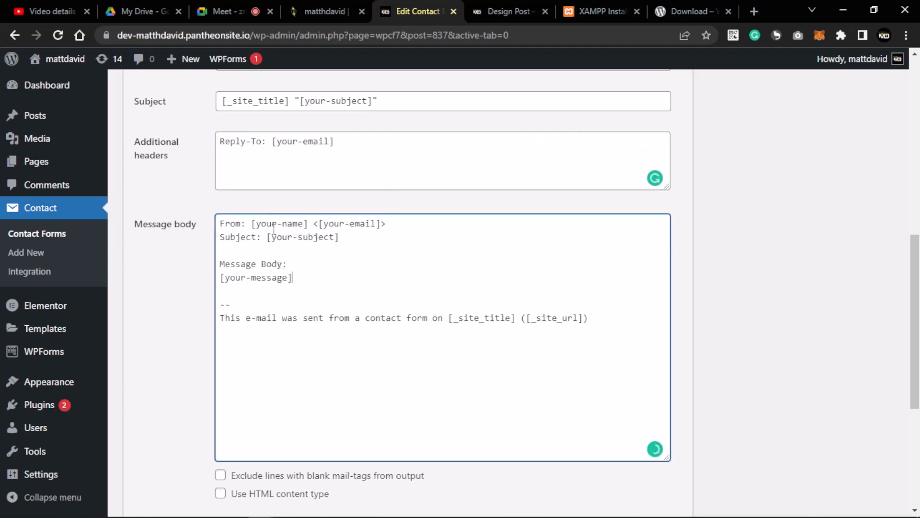
{"action": "scroll", "coordinate": [307, 305], "scroll_direction": "down", "scroll_amount": 3}
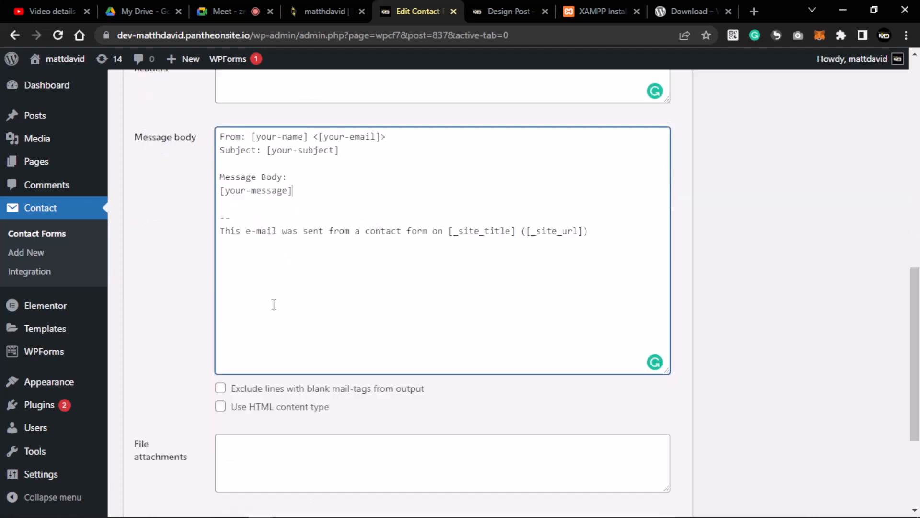
{"action": "scroll", "coordinate": [278, 225], "scroll_direction": "up", "scroll_amount": 2}
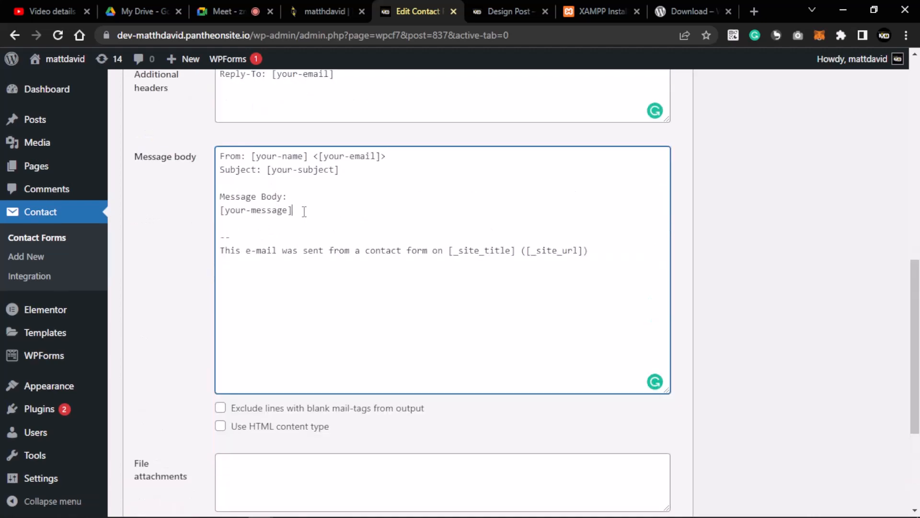
{"action": "scroll", "coordinate": [306, 260], "scroll_direction": "down", "scroll_amount": 4}
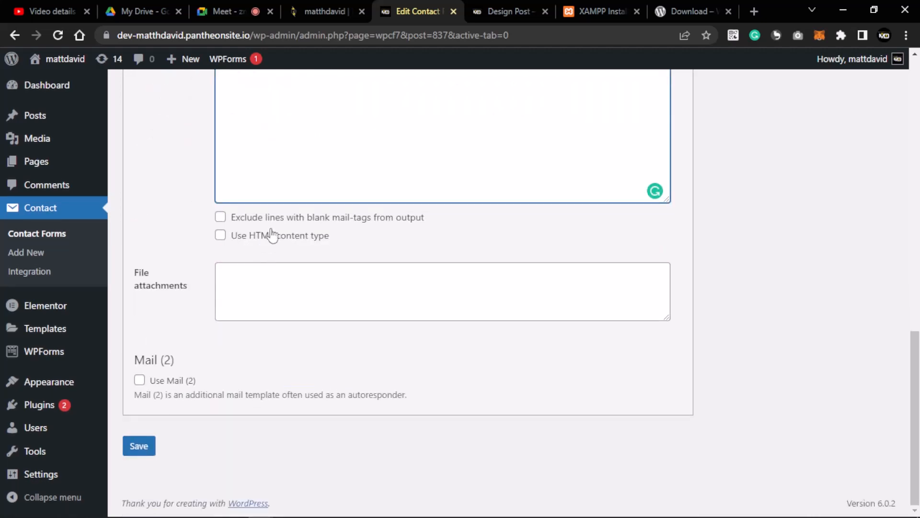
{"action": "scroll", "coordinate": [328, 150], "scroll_direction": "up", "scroll_amount": 3}
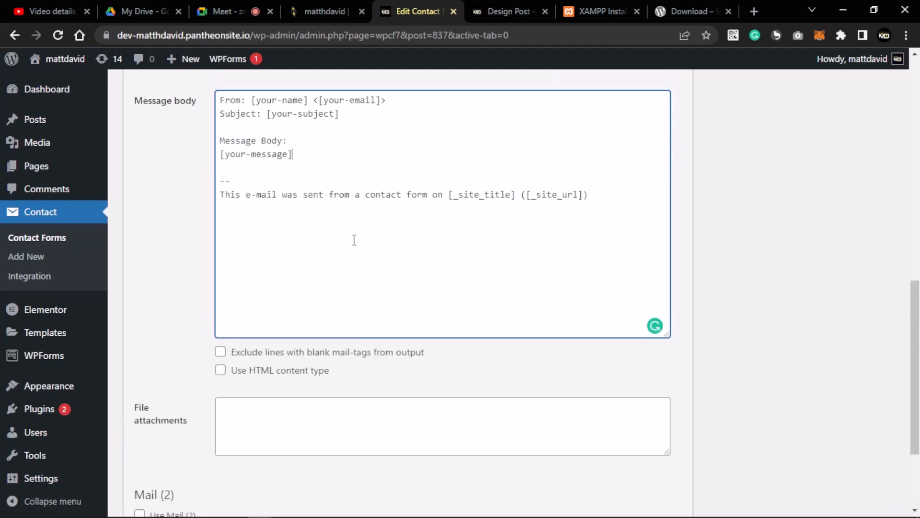
{"action": "left_click_drag", "start_coordinate": [405, 223], "coordinate": [402, 223]}
{"action": "left_click", "coordinate": [301, 154]}
{"action": "scroll", "coordinate": [319, 168], "scroll_direction": "up", "scroll_amount": 3}
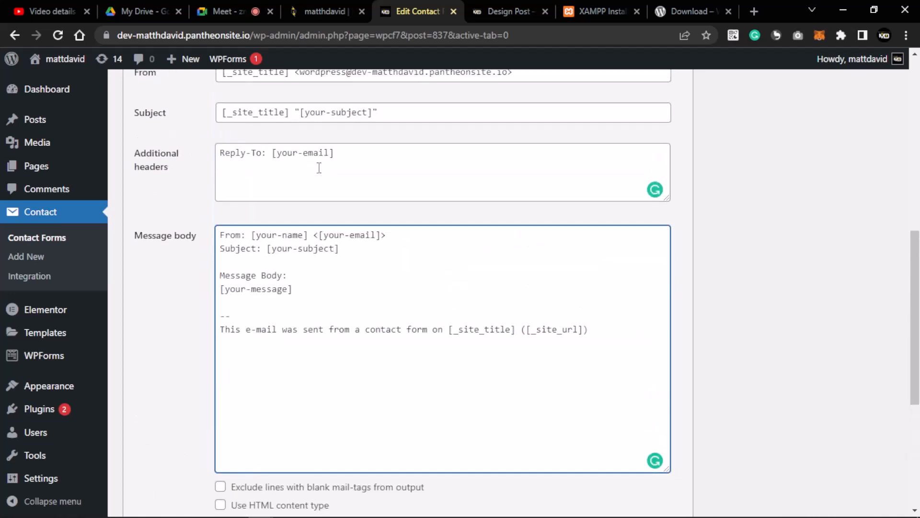
{"action": "left_click_drag", "start_coordinate": [304, 236], "coordinate": [242, 238]}
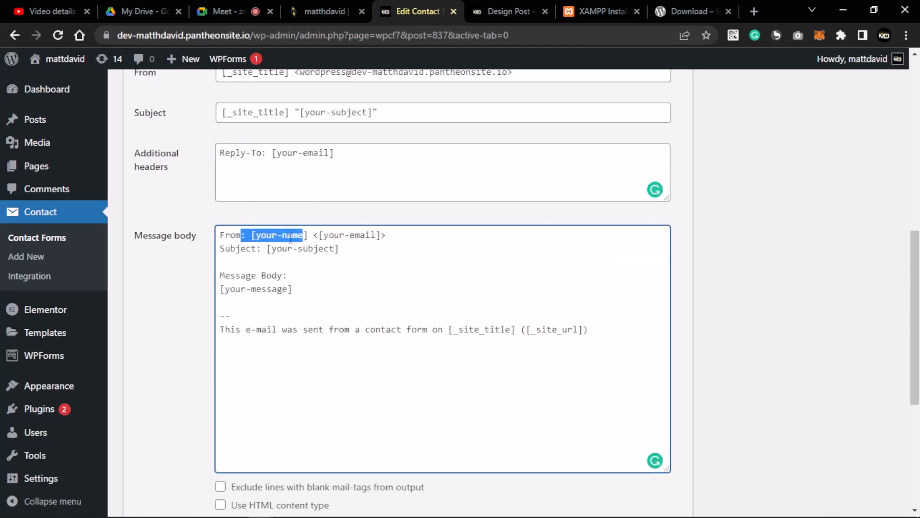
{"action": "left_click_drag", "start_coordinate": [345, 251], "coordinate": [260, 254]}
{"action": "left_click_drag", "start_coordinate": [302, 292], "coordinate": [196, 301]}
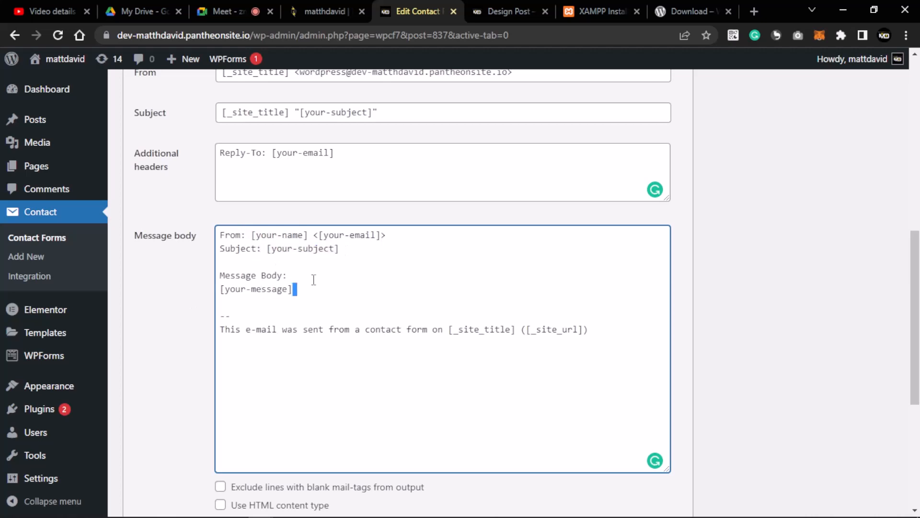
{"action": "scroll", "coordinate": [287, 288], "scroll_direction": "down", "scroll_amount": 5}
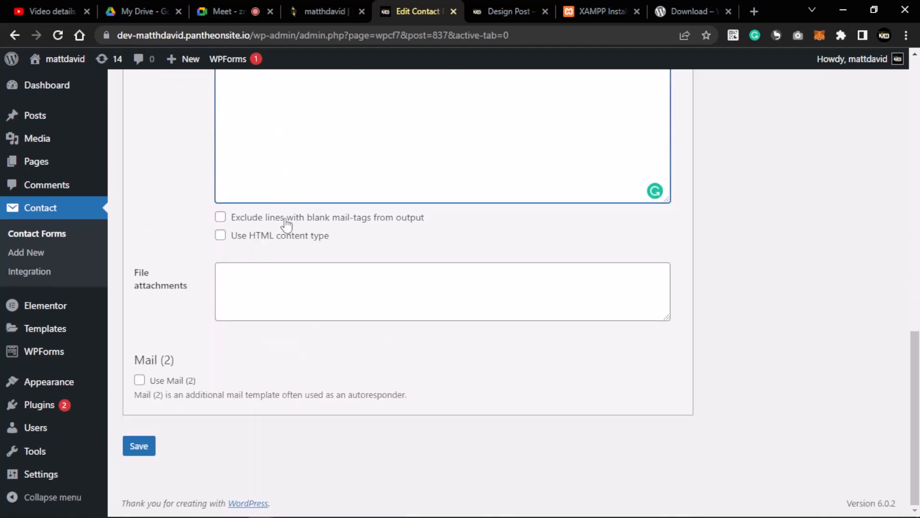
{"action": "scroll", "coordinate": [254, 230], "scroll_direction": "up", "scroll_amount": 6}
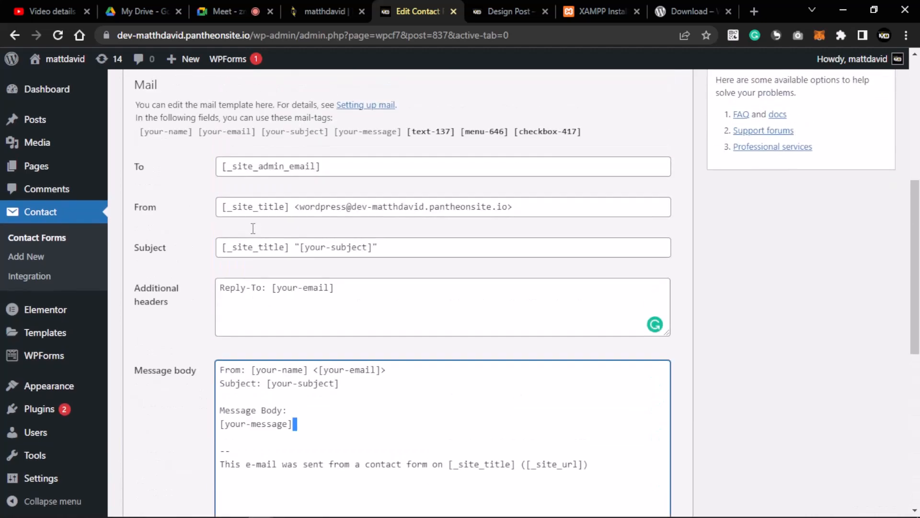
{"action": "scroll", "coordinate": [258, 231], "scroll_direction": "up", "scroll_amount": 4}
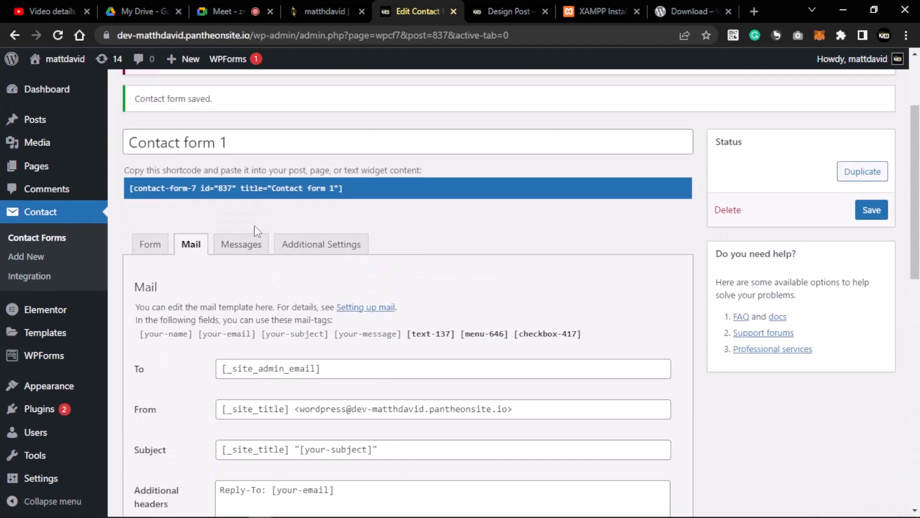
{"action": "scroll", "coordinate": [257, 231], "scroll_direction": "down", "scroll_amount": 8}
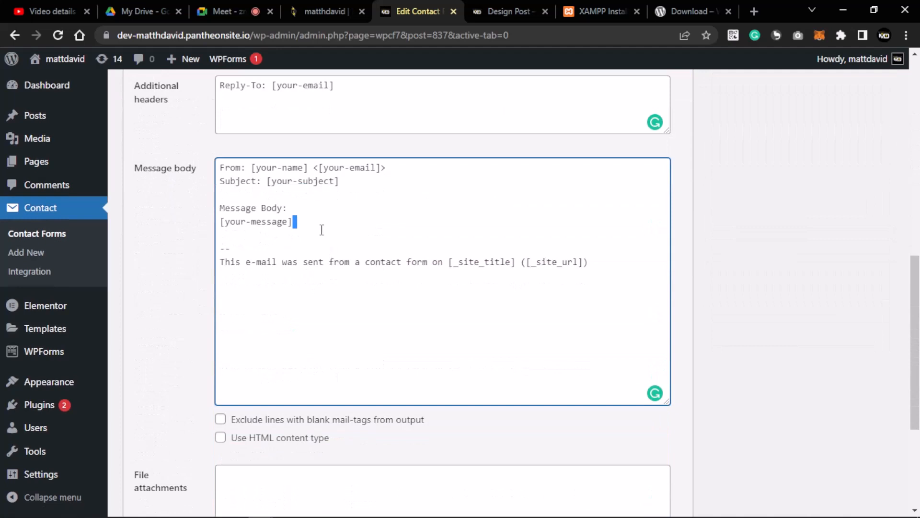
- Highlight the [text-137] mail-tag, then insert blank lines after [your-message]
{"action": "left_click", "coordinate": [297, 229]}
{"action": "scroll", "coordinate": [297, 228], "scroll_direction": "up", "scroll_amount": 4}
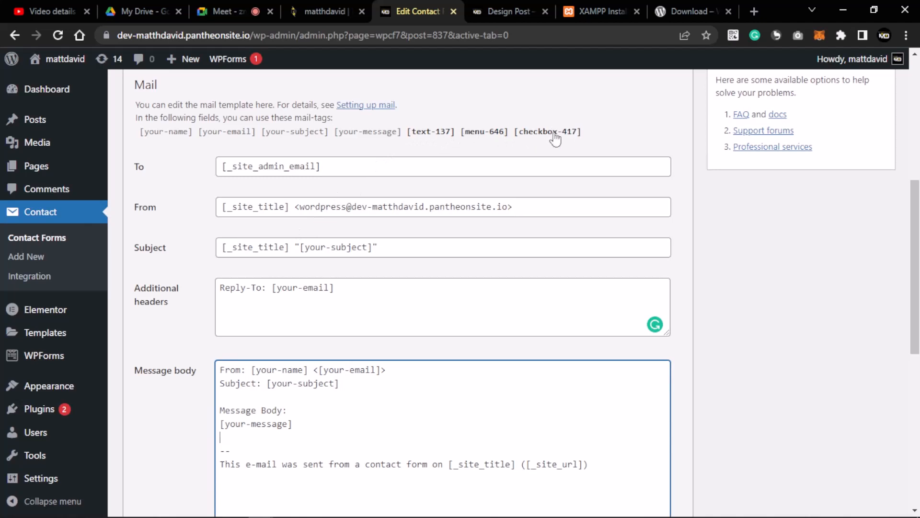
{"action": "left_click", "coordinate": [436, 140]}
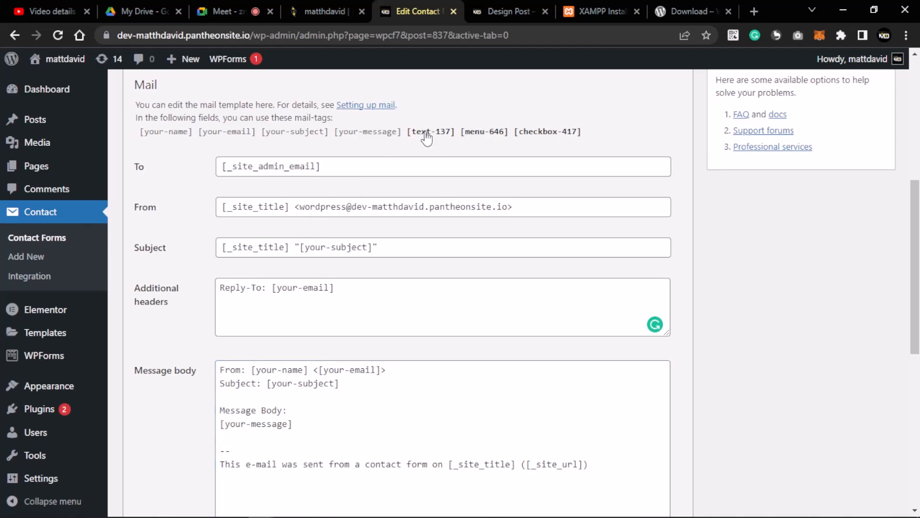
{"action": "right_click", "coordinate": [424, 135]}
{"action": "left_click", "coordinate": [417, 140]}
{"action": "left_click_drag", "start_coordinate": [405, 136], "coordinate": [410, 160]}
{"action": "scroll", "coordinate": [413, 132], "scroll_direction": "up", "scroll_amount": 1}
{"action": "left_click", "coordinate": [422, 200]}
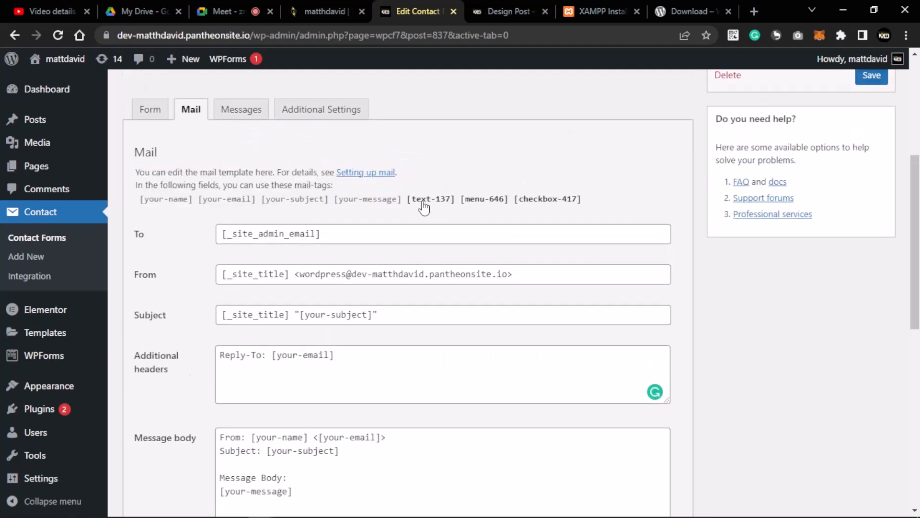
{"action": "scroll", "coordinate": [418, 208], "scroll_direction": "down", "scroll_amount": 3}
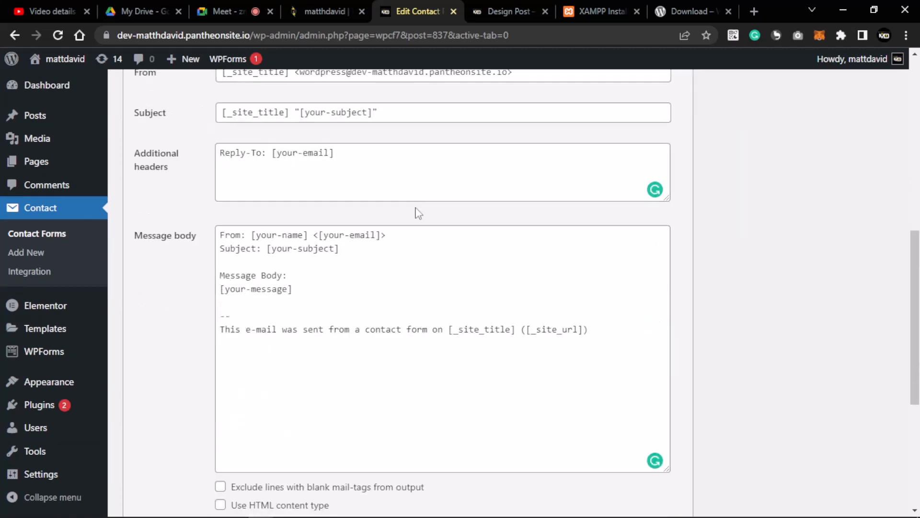
{"action": "left_click", "coordinate": [304, 292]}
{"action": "key", "text": "Return"}
{"action": "key", "text": "Return"}
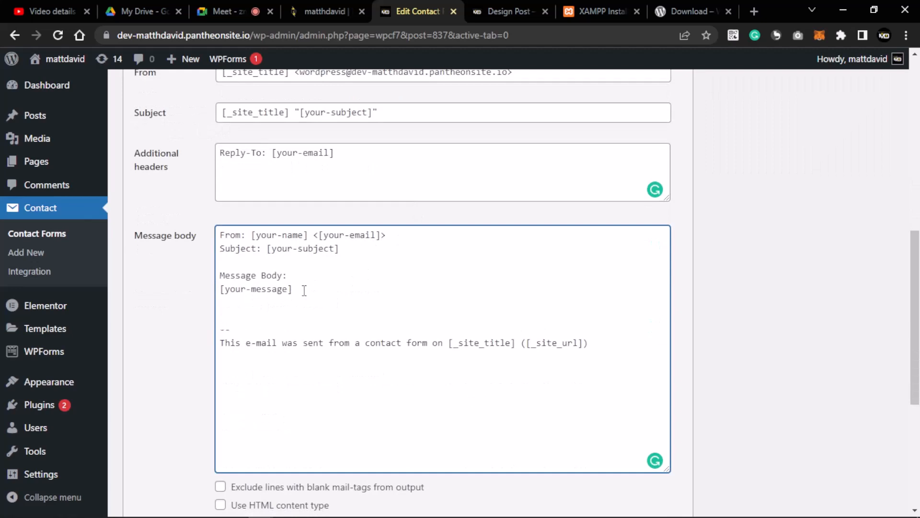
{"action": "scroll", "coordinate": [295, 252], "scroll_direction": "up", "scroll_amount": 5}
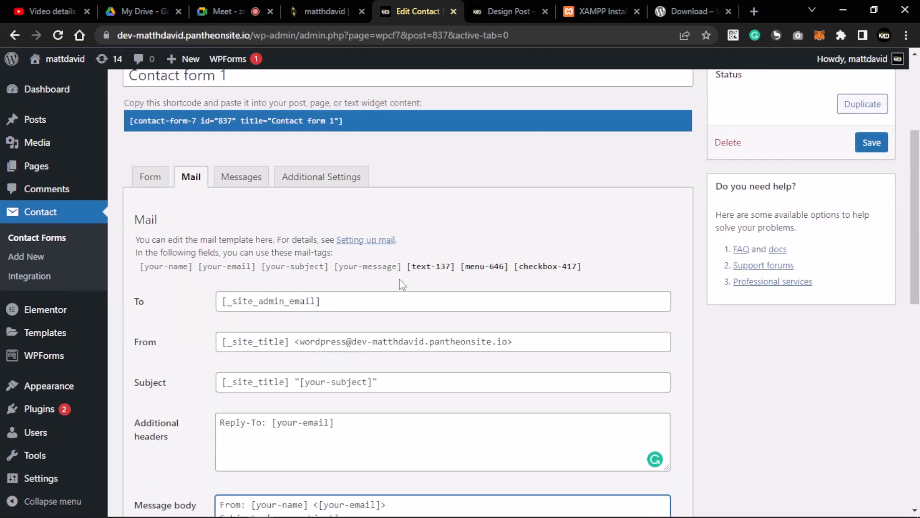
{"action": "scroll", "coordinate": [415, 274], "scroll_direction": "down", "scroll_amount": 5}
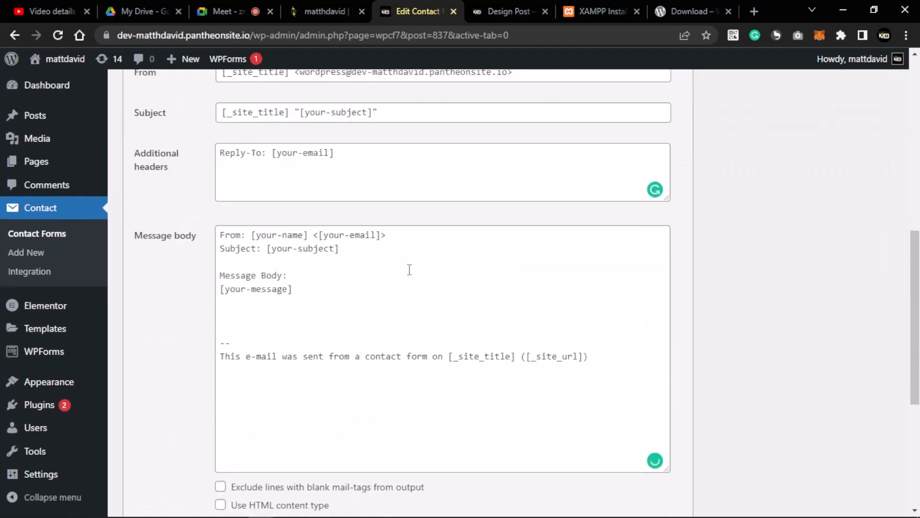
{"action": "scroll", "coordinate": [412, 271], "scroll_direction": "up", "scroll_amount": 4}
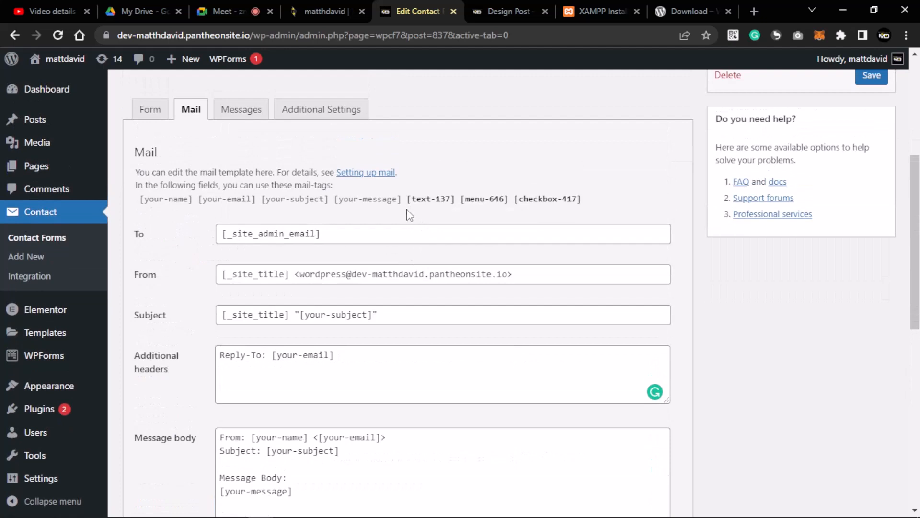
{"action": "mouse_move", "coordinate": [412, 219]}
{"action": "left_mouse_down"}
{"action": "mouse_move", "coordinate": [418, 212]}
{"action": "mouse_move", "coordinate": [409, 210]}
{"action": "left_mouse_up"}
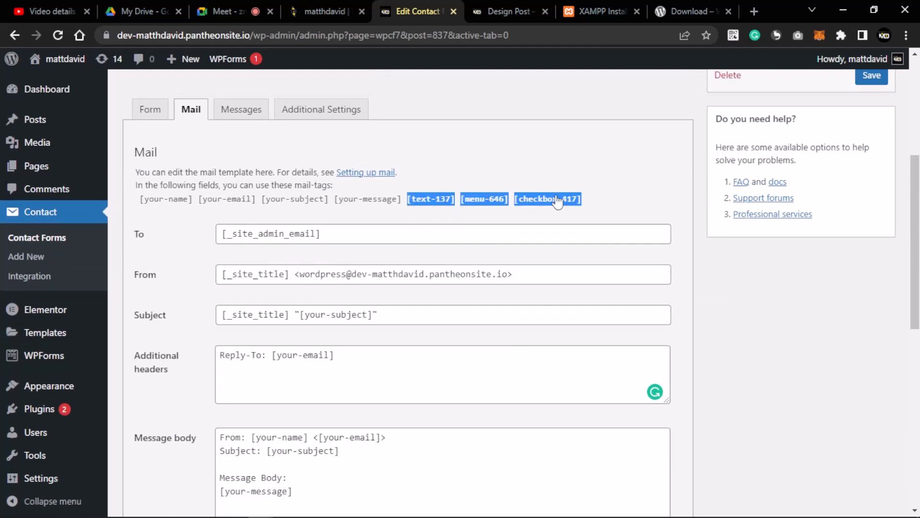
{"action": "right_click", "coordinate": [484, 201]}
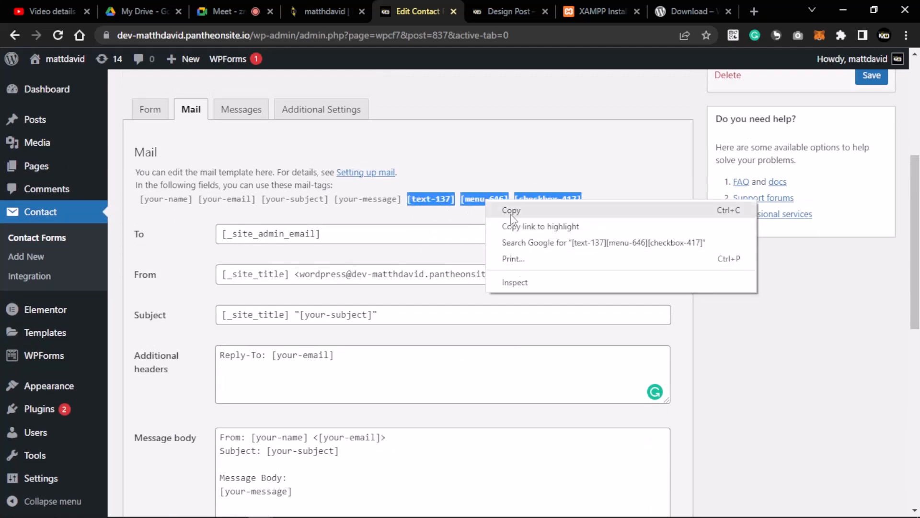
{"action": "left_click", "coordinate": [512, 211]}
{"action": "scroll", "coordinate": [299, 220], "scroll_direction": "down", "scroll_amount": 7}
{"action": "left_click", "coordinate": [304, 156]}
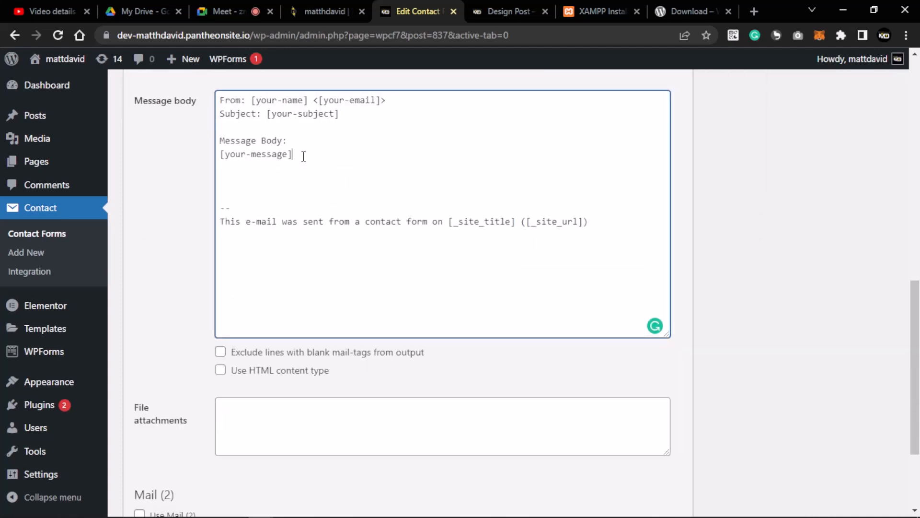
{"action": "key", "text": "Return"}
{"action": "key", "text": "ctrl+v"}
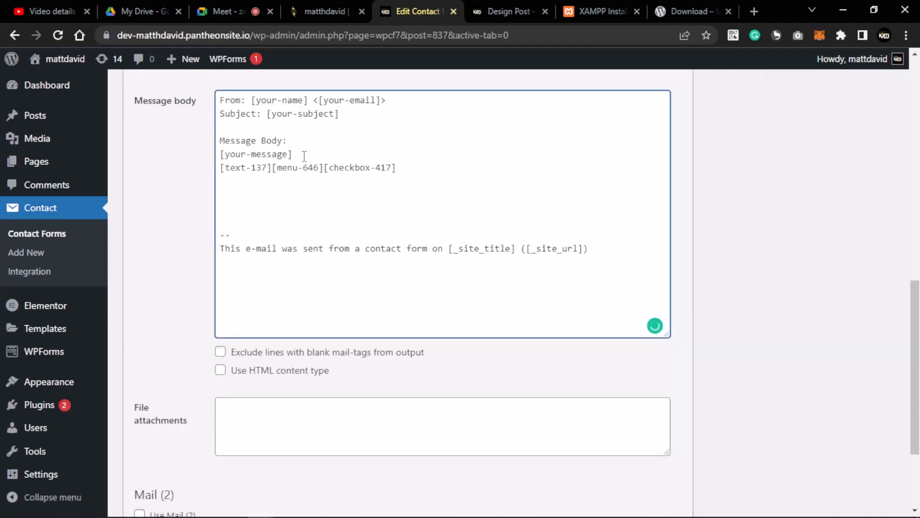
{"action": "left_click", "coordinate": [272, 167]}
{"action": "key", "text": "Return"}
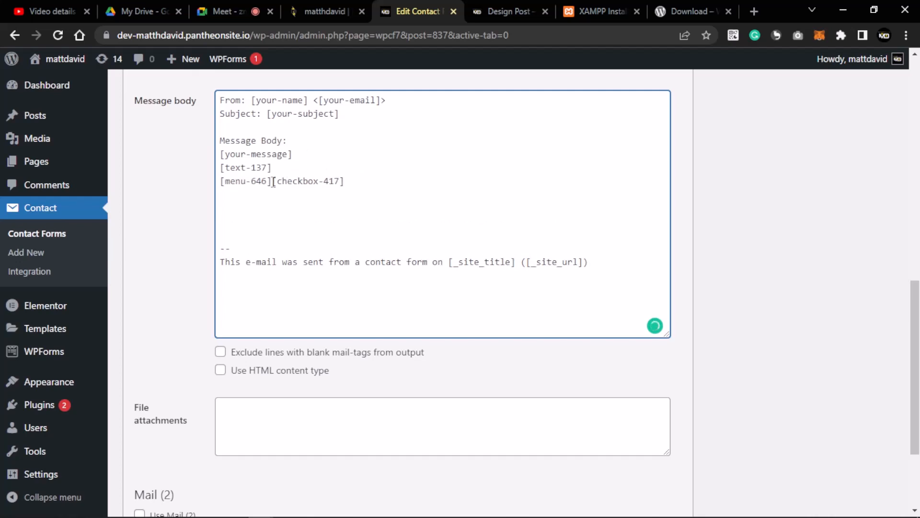
{"action": "left_click", "coordinate": [273, 183]}
{"action": "key", "text": "Return"}
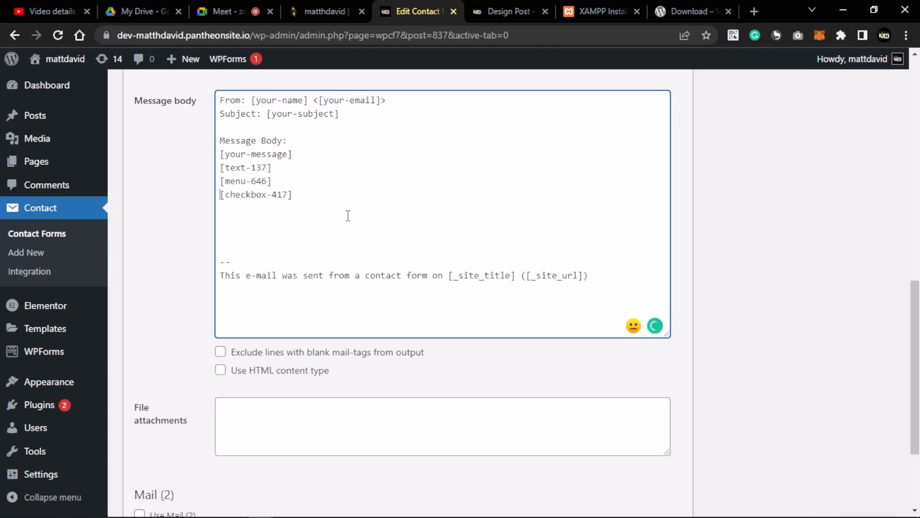
{"action": "scroll", "coordinate": [348, 215], "scroll_direction": "up", "scroll_amount": 12}
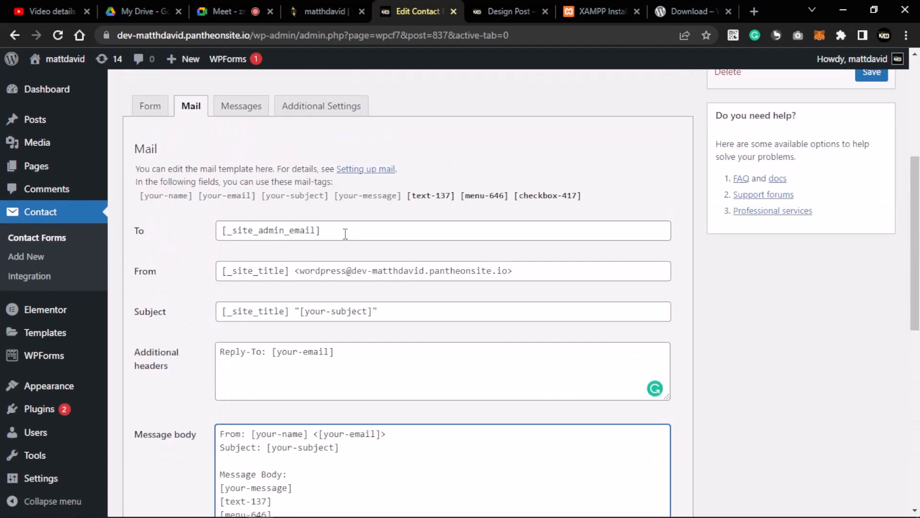
{"action": "scroll", "coordinate": [347, 233], "scroll_direction": "down", "scroll_amount": 4}
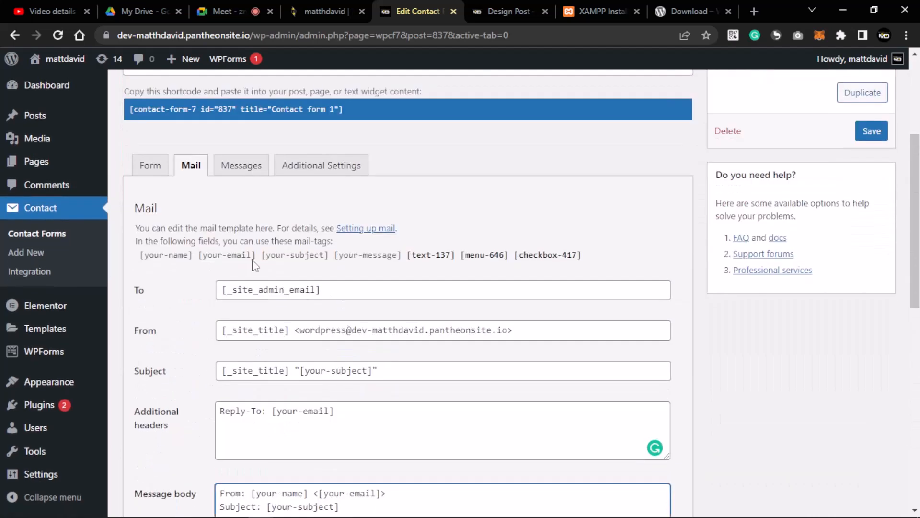
- Show the Messages settings and mark the 'Thank you for your message. It has been sent.' text
{"action": "left_click", "coordinate": [242, 168]}
{"action": "scroll", "coordinate": [297, 258], "scroll_direction": "down", "scroll_amount": 5}
{"action": "scroll", "coordinate": [299, 198], "scroll_direction": "up", "scroll_amount": 4}
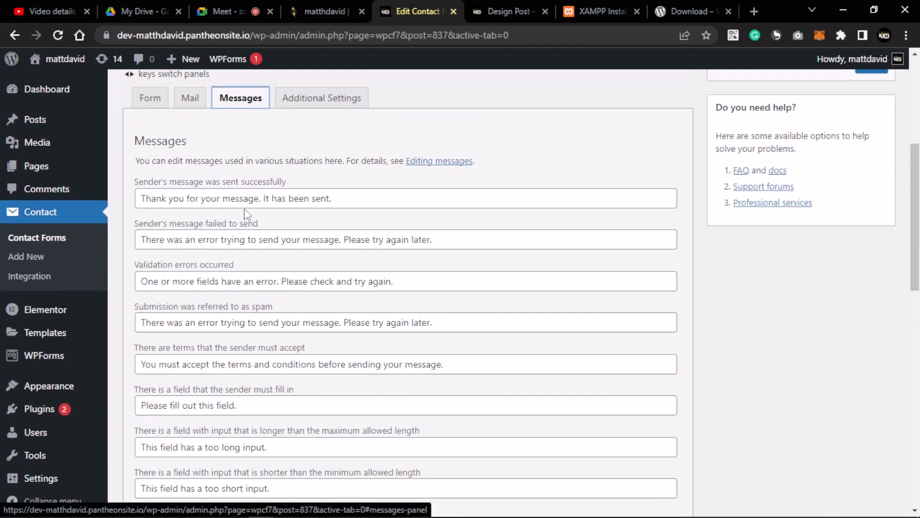
{"action": "left_click_drag", "start_coordinate": [344, 198], "coordinate": [168, 201]}
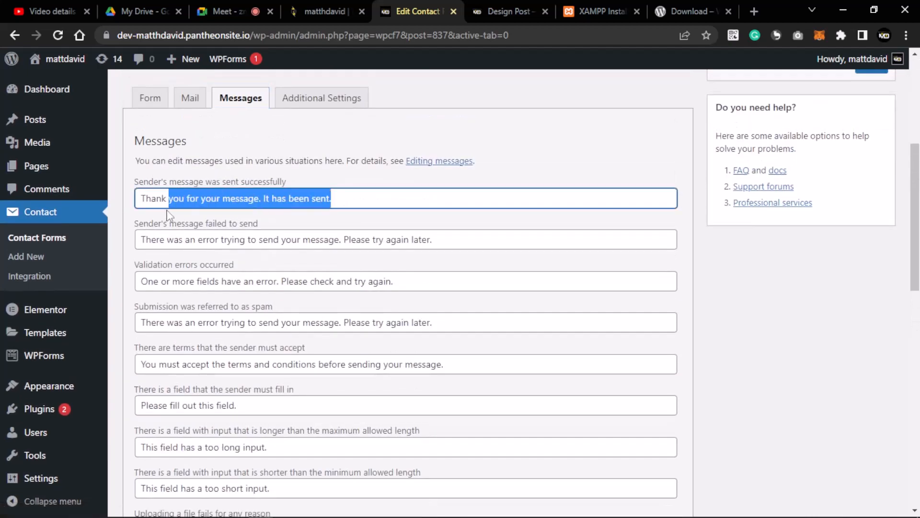
{"action": "left_click", "coordinate": [142, 201]}
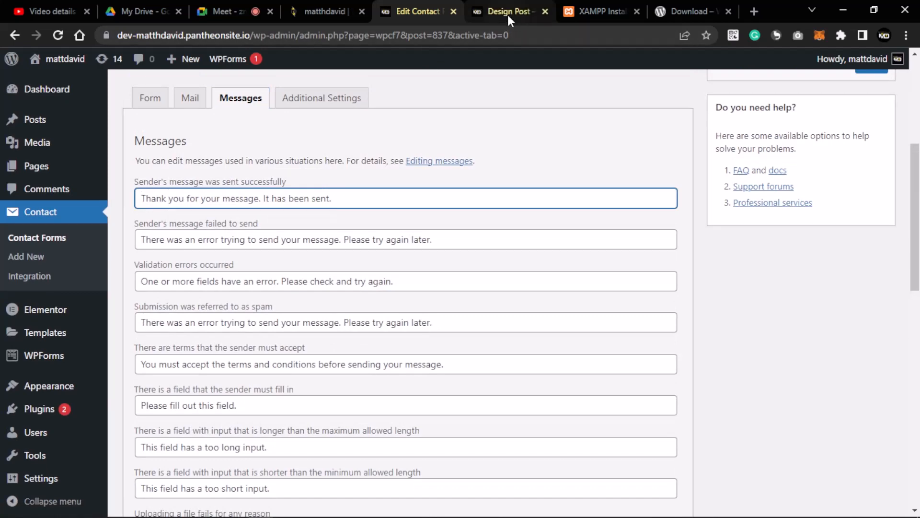
- Check the form's required-field warnings on the Design Post, then return to the editor
{"action": "left_click", "coordinate": [508, 14]}
{"action": "scroll", "coordinate": [341, 262], "scroll_direction": "up", "scroll_amount": 10}
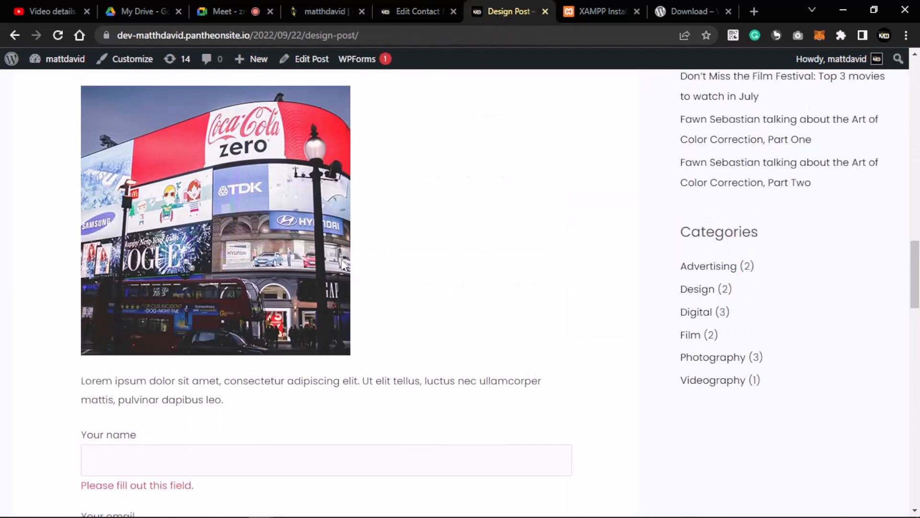
{"action": "scroll", "coordinate": [344, 260], "scroll_direction": "down", "scroll_amount": 7}
{"action": "scroll", "coordinate": [347, 268], "scroll_direction": "down", "scroll_amount": 4}
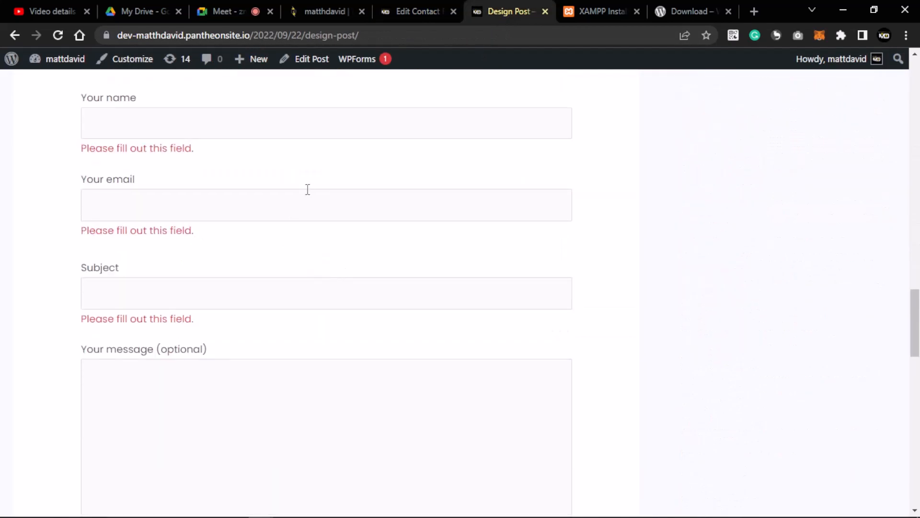
{"action": "left_click", "coordinate": [404, 11]}
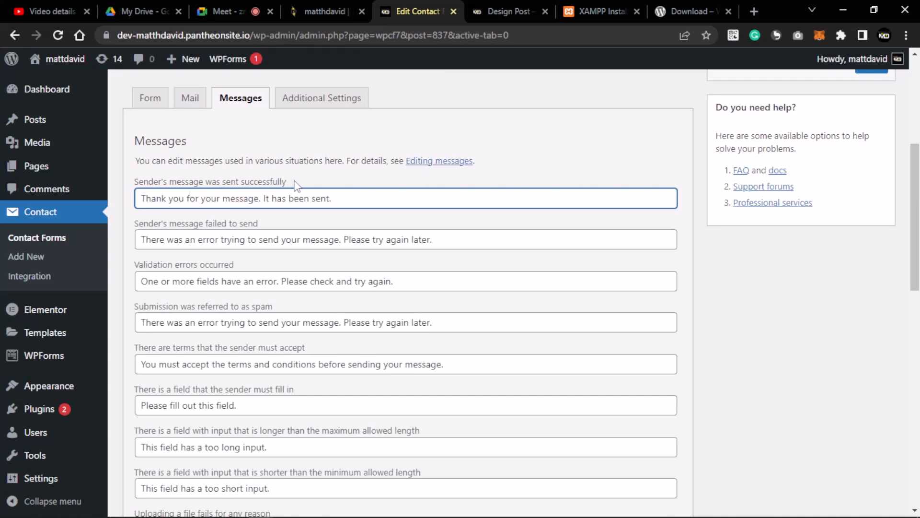
{"action": "left_click_drag", "start_coordinate": [332, 202], "coordinate": [139, 217]}
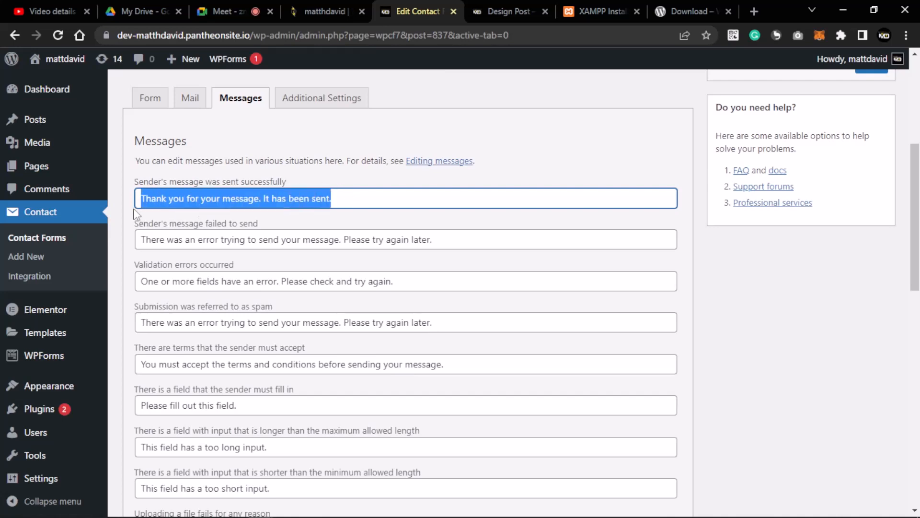
{"action": "left_click", "coordinate": [364, 203]}
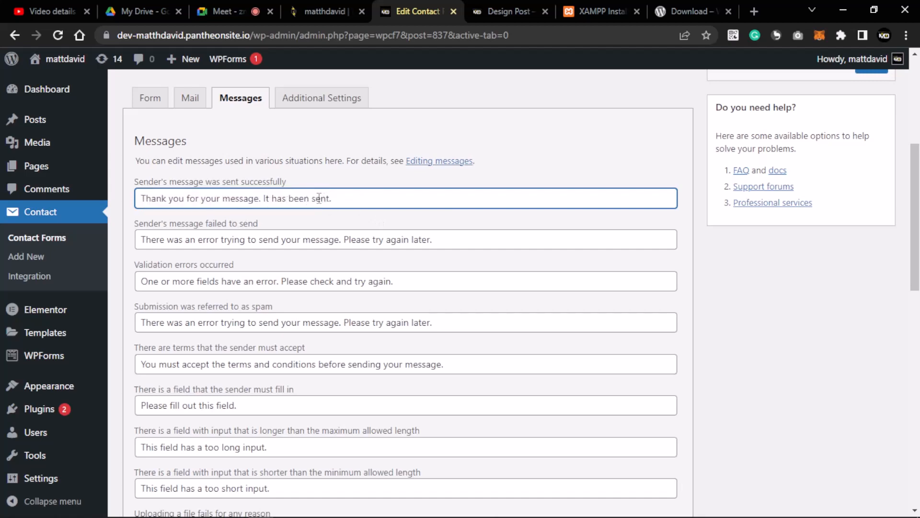
{"action": "scroll", "coordinate": [262, 243], "scroll_direction": "down", "scroll_amount": 4}
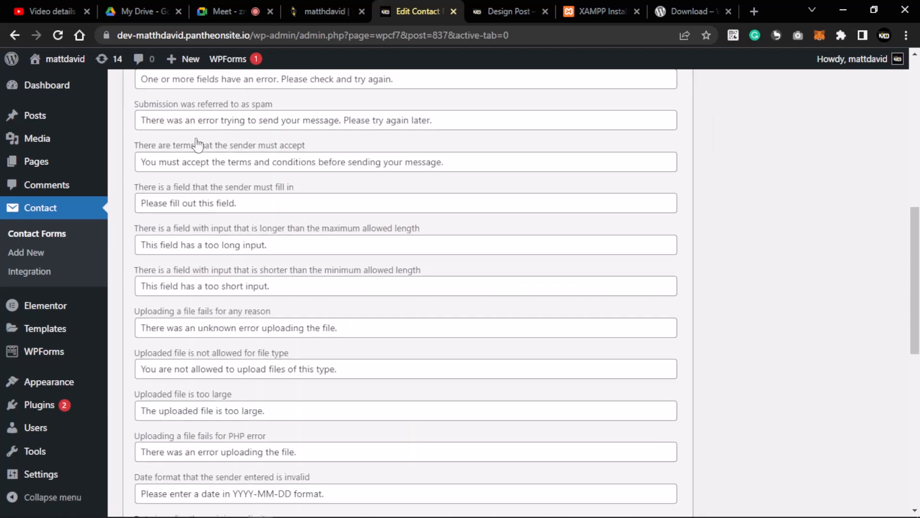
{"action": "scroll", "coordinate": [197, 145], "scroll_direction": "up", "scroll_amount": 1}
{"action": "scroll", "coordinate": [197, 144], "scroll_direction": "up", "scroll_amount": 2}
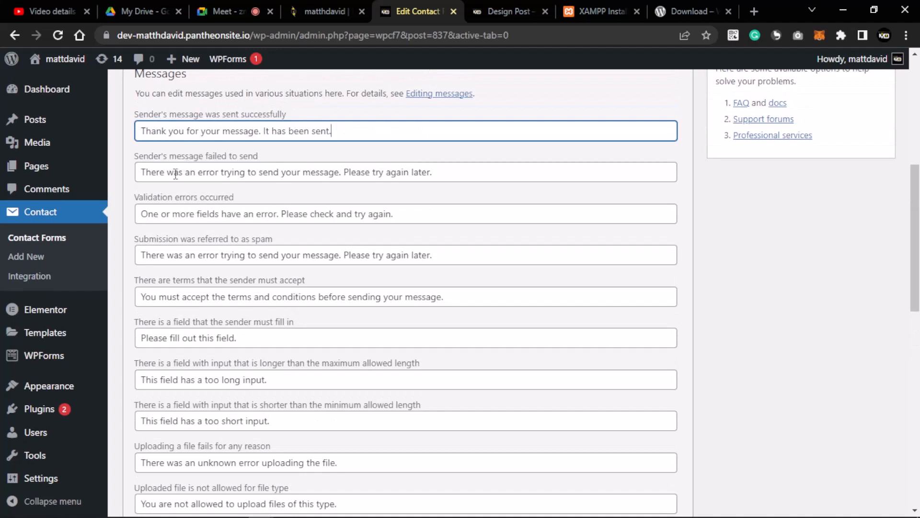
{"action": "left_click_drag", "start_coordinate": [428, 174], "coordinate": [141, 181]}
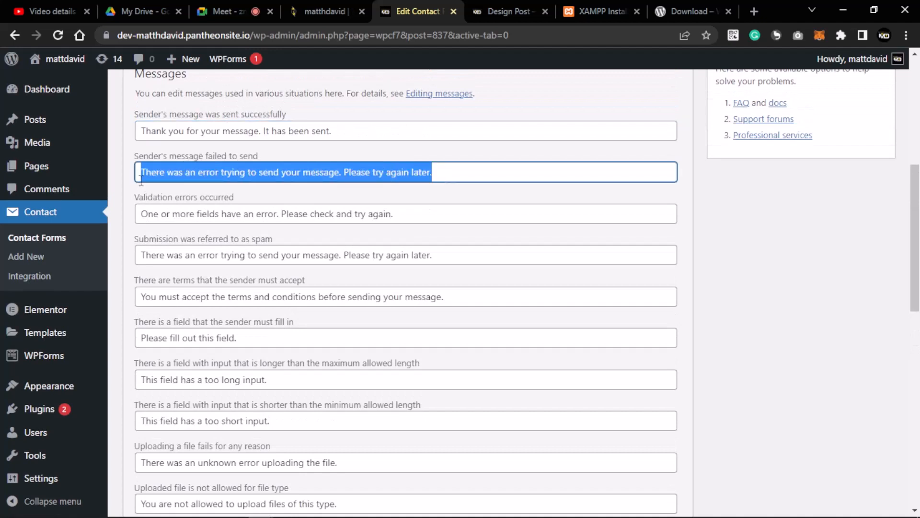
{"action": "left_click", "coordinate": [458, 175]}
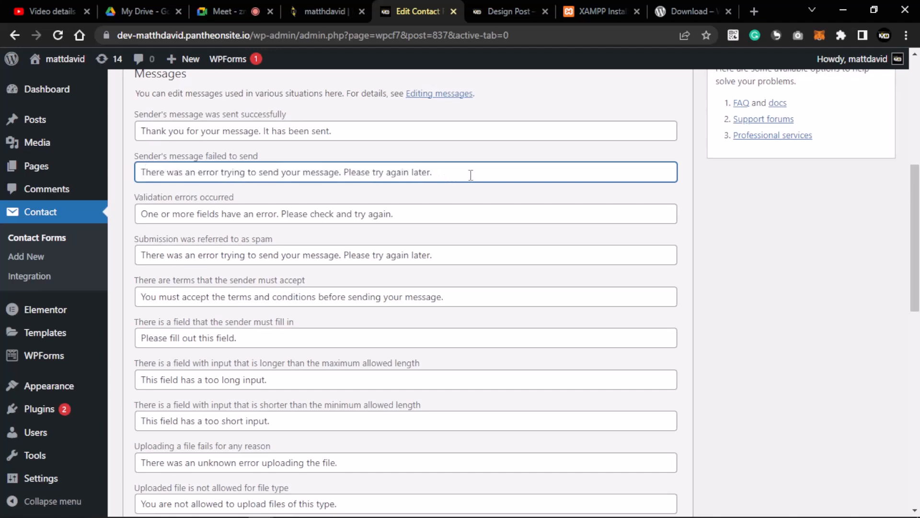
{"action": "scroll", "coordinate": [288, 206], "scroll_direction": "down", "scroll_amount": 3}
{"action": "scroll", "coordinate": [207, 180], "scroll_direction": "up", "scroll_amount": 1}
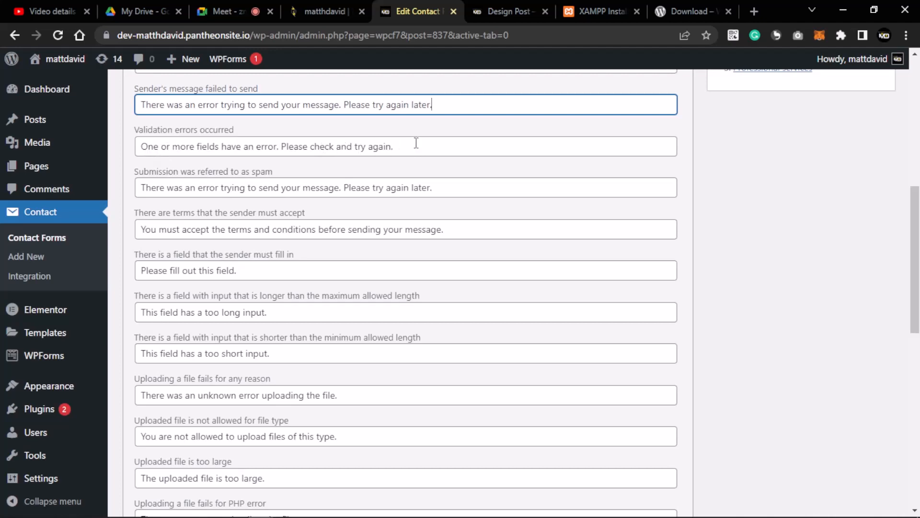
{"action": "left_click_drag", "start_coordinate": [403, 144], "coordinate": [142, 179]}
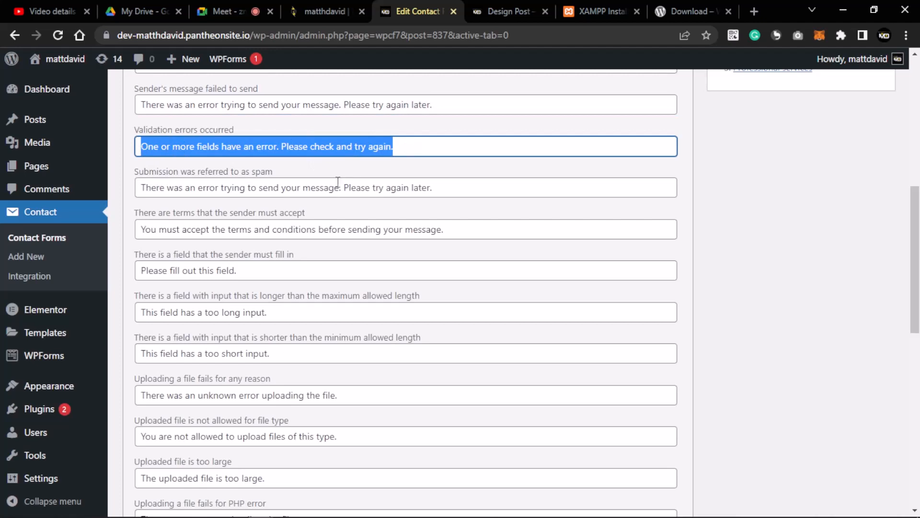
{"action": "scroll", "coordinate": [314, 189], "scroll_direction": "down", "scroll_amount": 1}
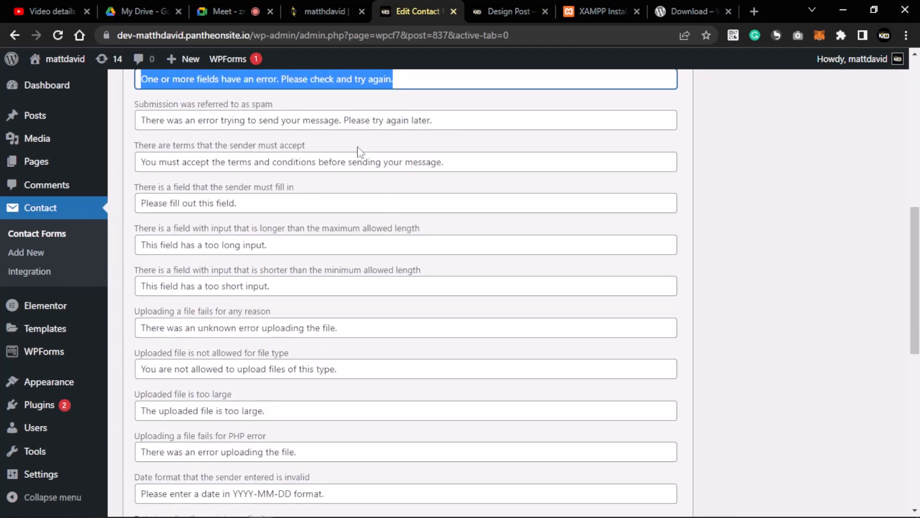
{"action": "scroll", "coordinate": [259, 160], "scroll_direction": "down", "scroll_amount": 3}
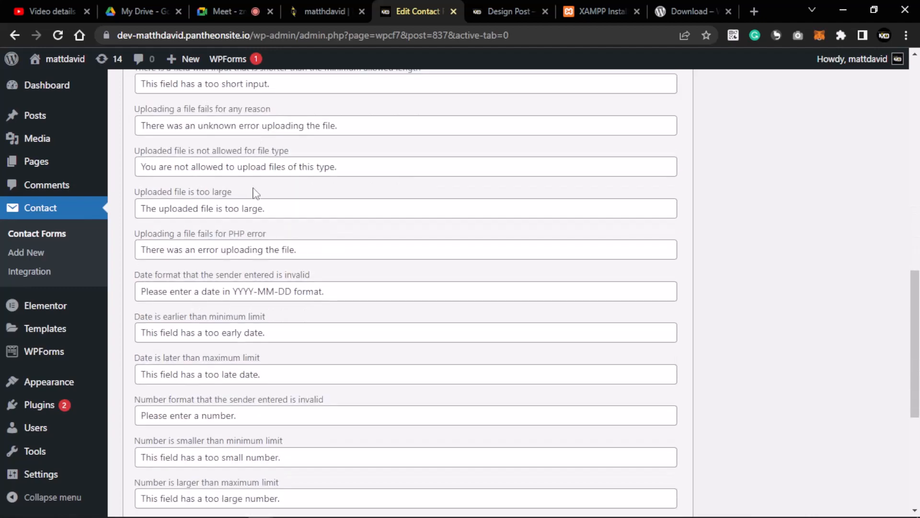
{"action": "left_click_drag", "start_coordinate": [256, 193], "coordinate": [133, 192]}
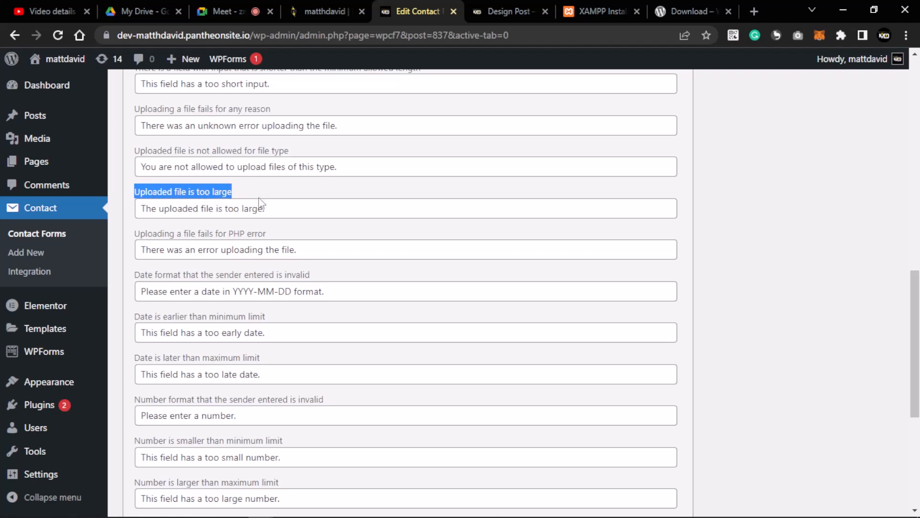
{"action": "left_click", "coordinate": [277, 206]}
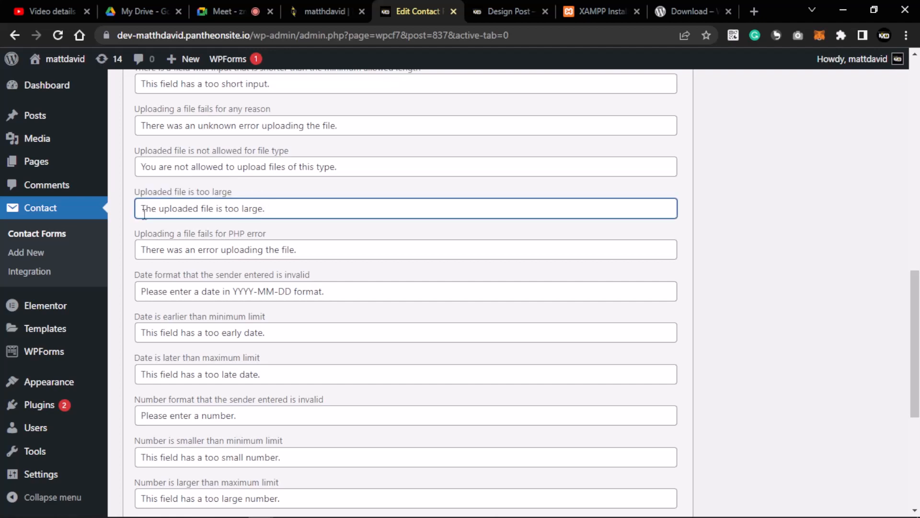
{"action": "scroll", "coordinate": [267, 199], "scroll_direction": "up", "scroll_amount": 3}
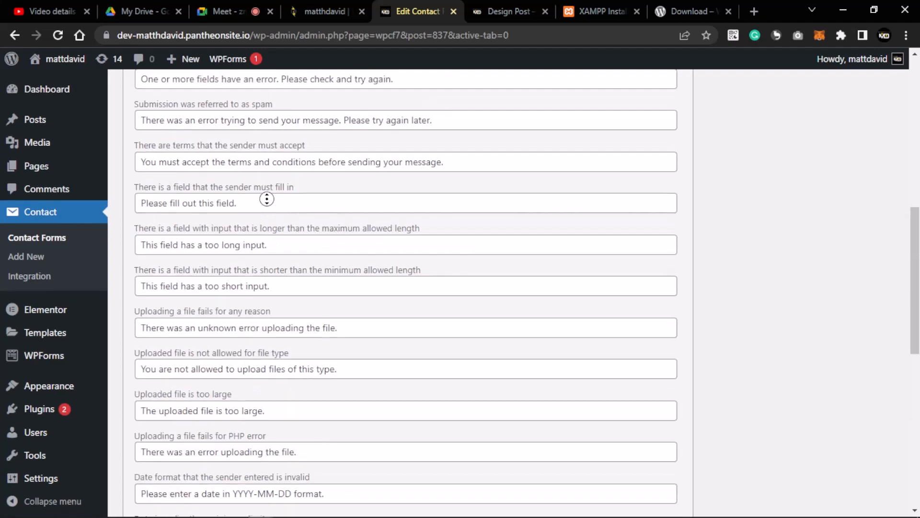
{"action": "scroll", "coordinate": [353, 175], "scroll_direction": "up", "scroll_amount": 5}
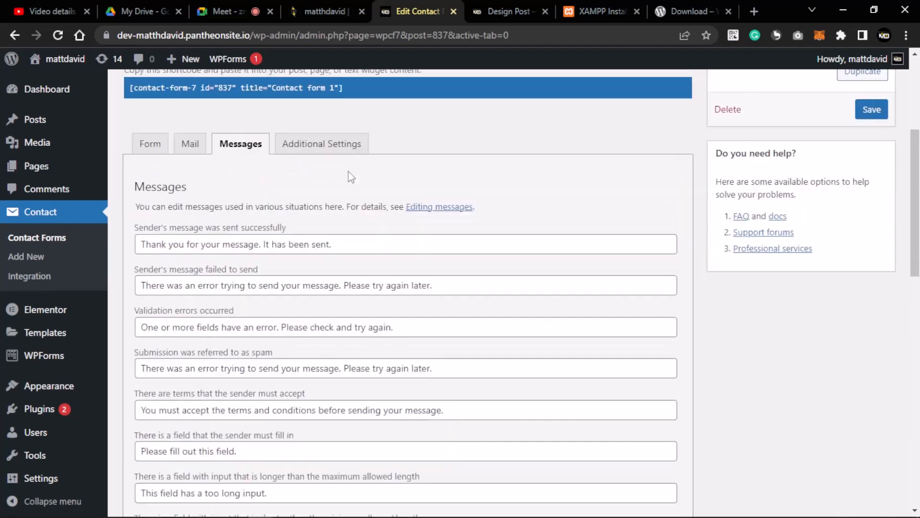
{"action": "scroll", "coordinate": [349, 172], "scroll_direction": "up", "scroll_amount": 3}
- Switch to the Form template and open the file tag generator proposing [file file-954]
{"action": "left_click", "coordinate": [164, 307]}
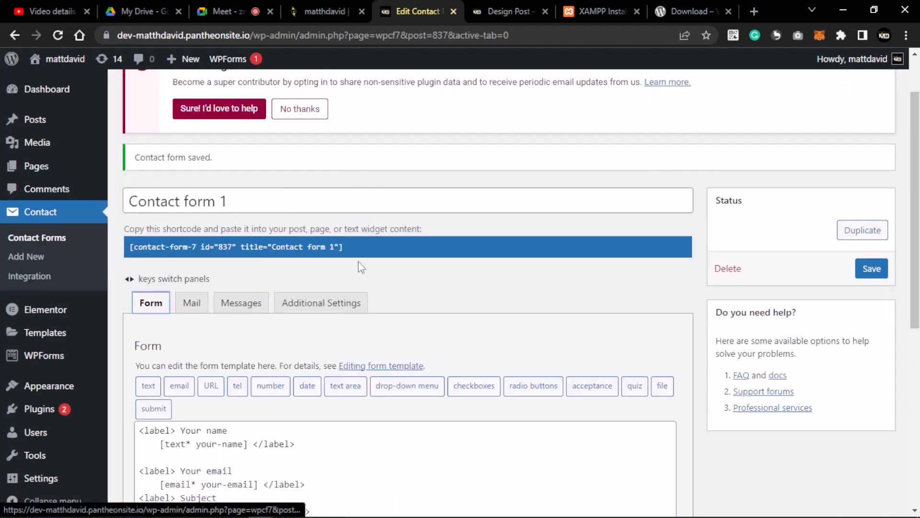
{"action": "scroll", "coordinate": [360, 268], "scroll_direction": "down", "scroll_amount": 3}
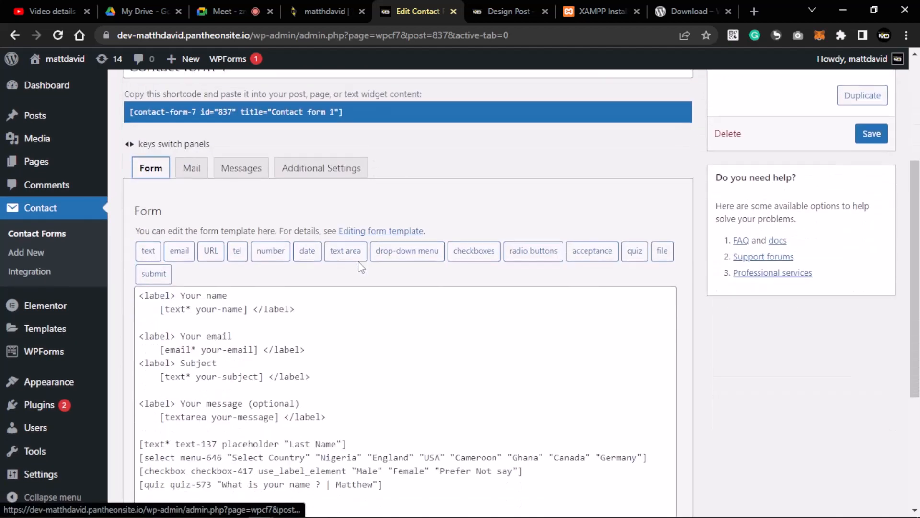
{"action": "left_click", "coordinate": [665, 254]}
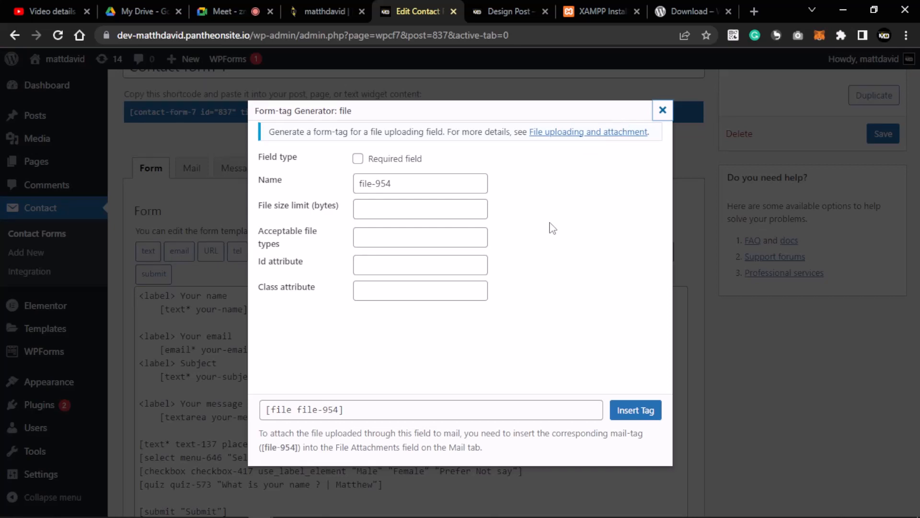
{"action": "left_click", "coordinate": [662, 110]}
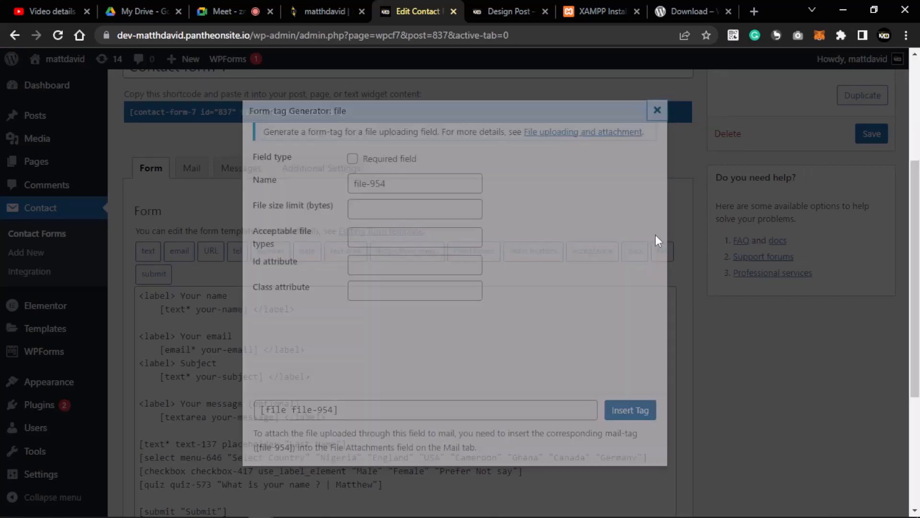
{"action": "left_click", "coordinate": [663, 251]}
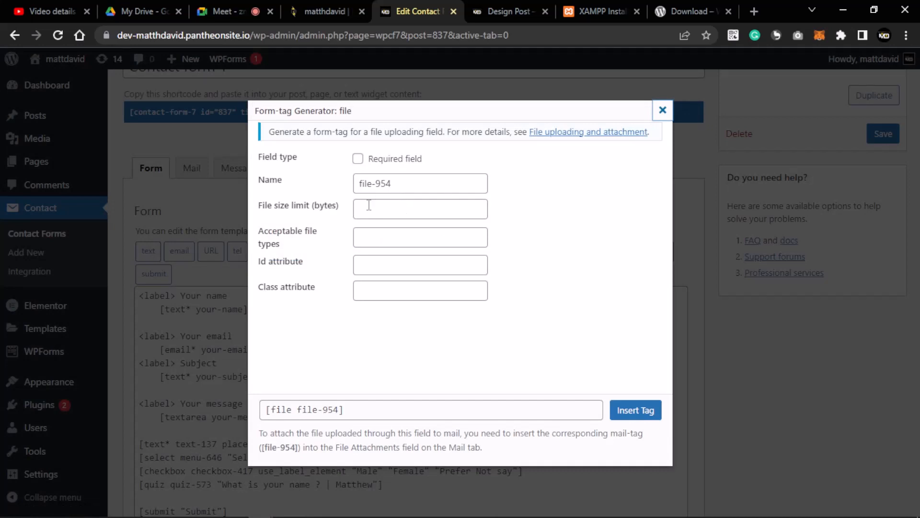
{"action": "left_click", "coordinate": [409, 208]}
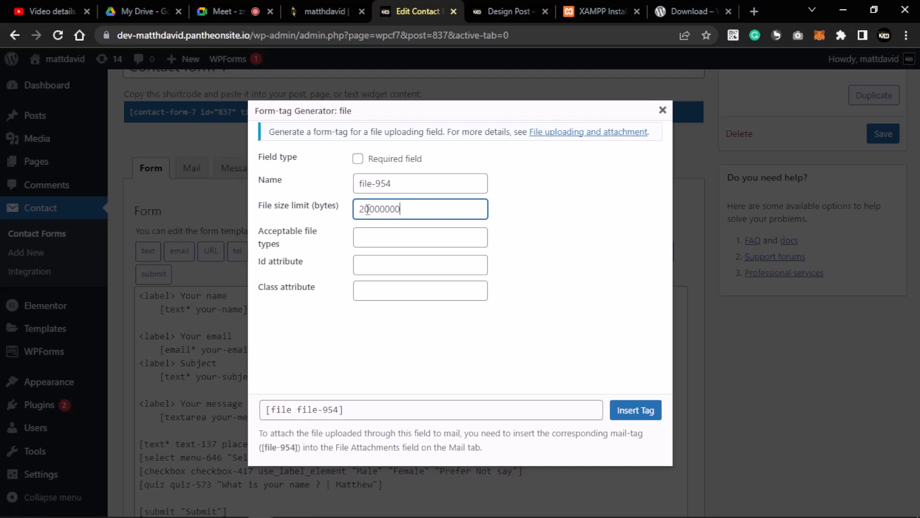
{"action": "left_click_drag", "start_coordinate": [368, 209], "coordinate": [394, 211]}
{"action": "left_click", "coordinate": [402, 211]}
{"action": "left_click", "coordinate": [406, 234]}
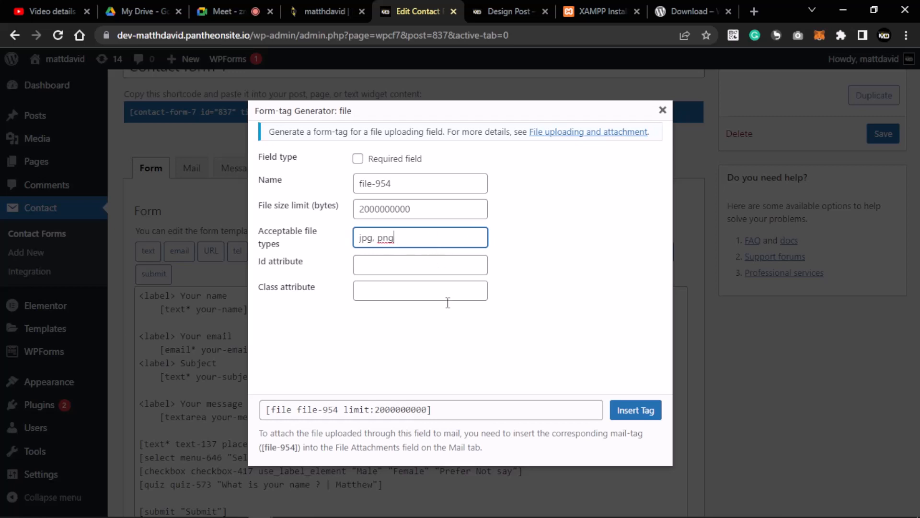
{"action": "left_click", "coordinate": [637, 410]}
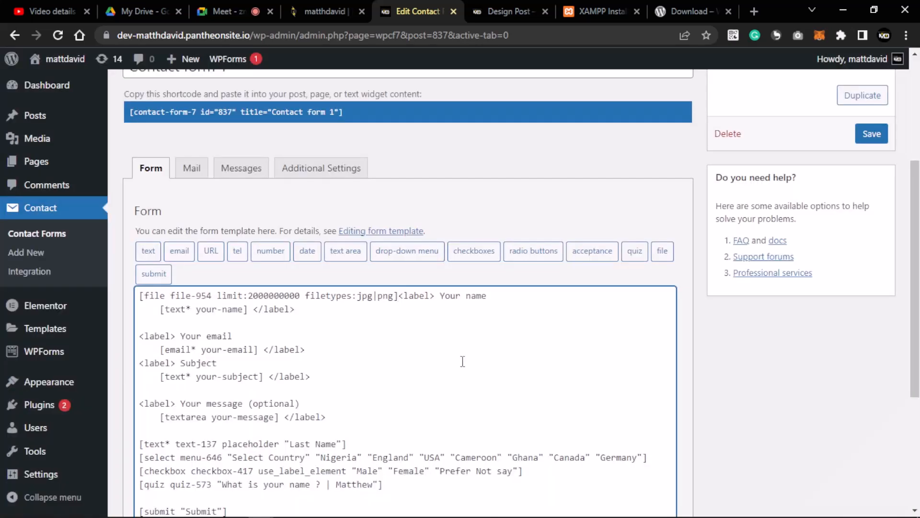
- Move the [file file-954] tag onto a new line below the quiz question and save
{"action": "scroll", "coordinate": [460, 355], "scroll_direction": "down", "scroll_amount": 5}
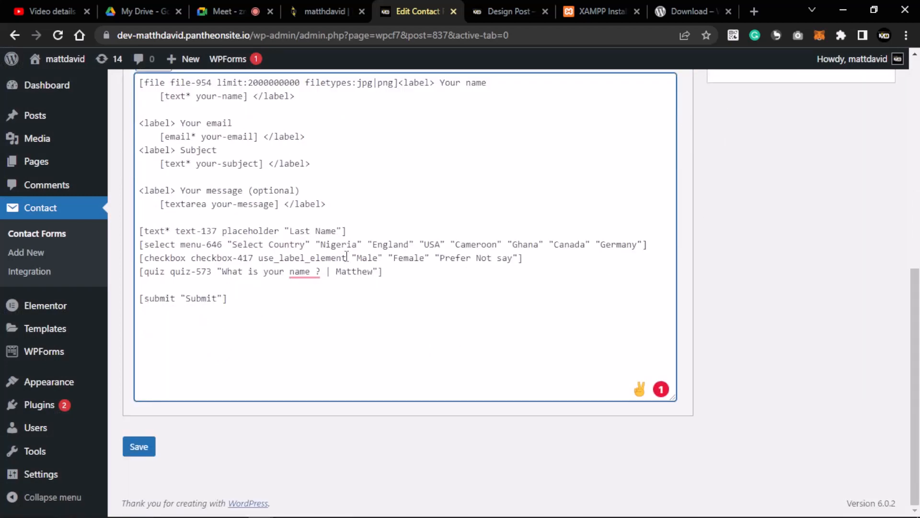
{"action": "scroll", "coordinate": [336, 254], "scroll_direction": "up", "scroll_amount": 3}
{"action": "left_click_drag", "start_coordinate": [401, 219], "coordinate": [141, 219]}
{"action": "key", "text": "ctrl+x"}
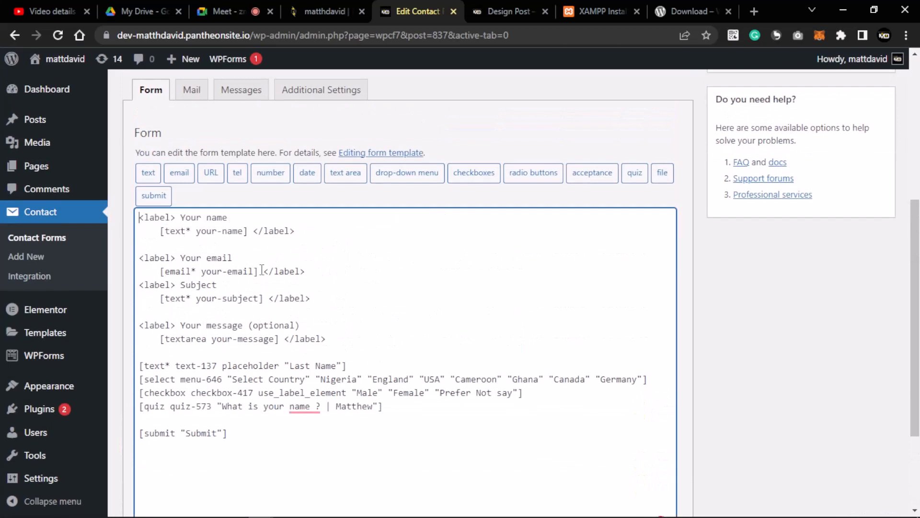
{"action": "scroll", "coordinate": [306, 288], "scroll_direction": "down", "scroll_amount": 3}
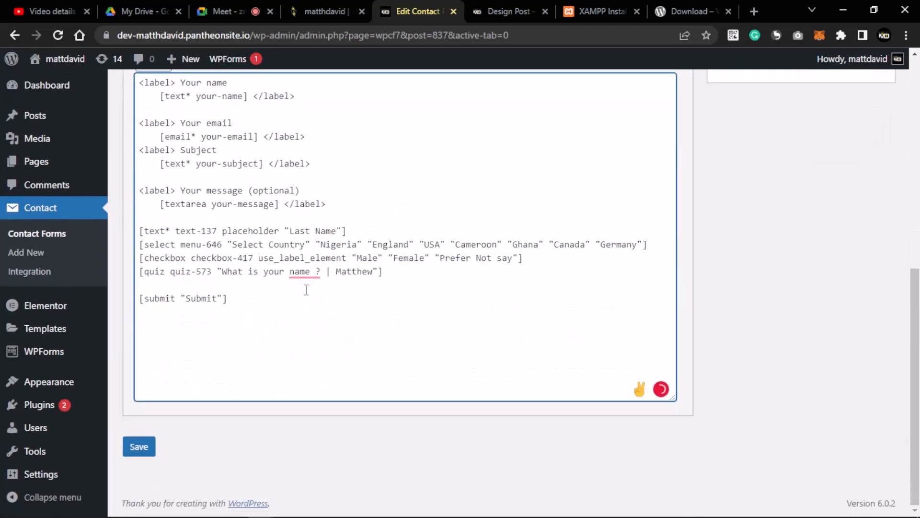
{"action": "left_click", "coordinate": [415, 269]}
{"action": "key", "text": "Return"}
{"action": "key", "text": "ctrl+v"}
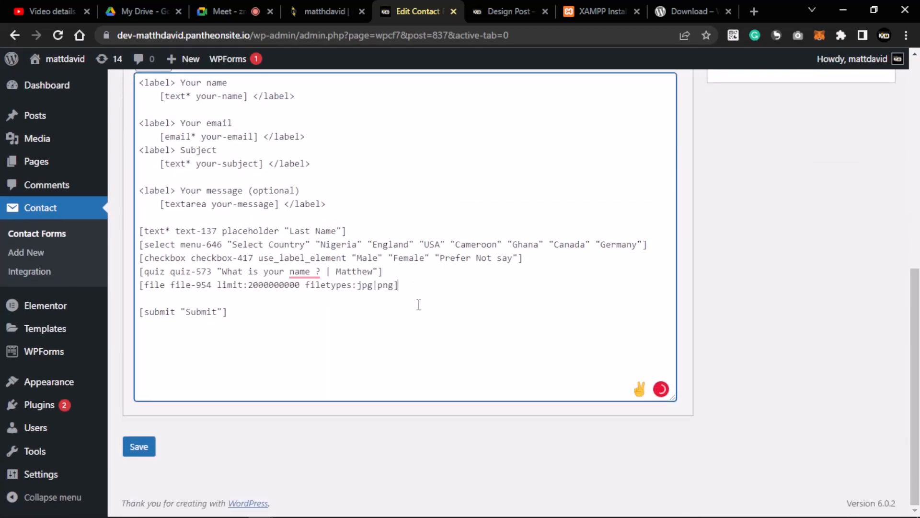
{"action": "left_click", "coordinate": [139, 446]}
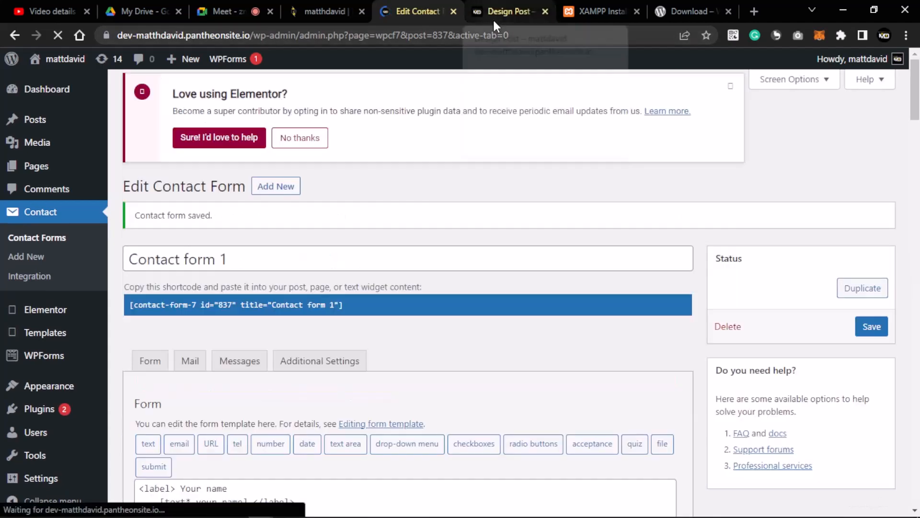
- Reload the Design Post to show the form with its new file upload field
{"action": "left_click", "coordinate": [493, 15]}
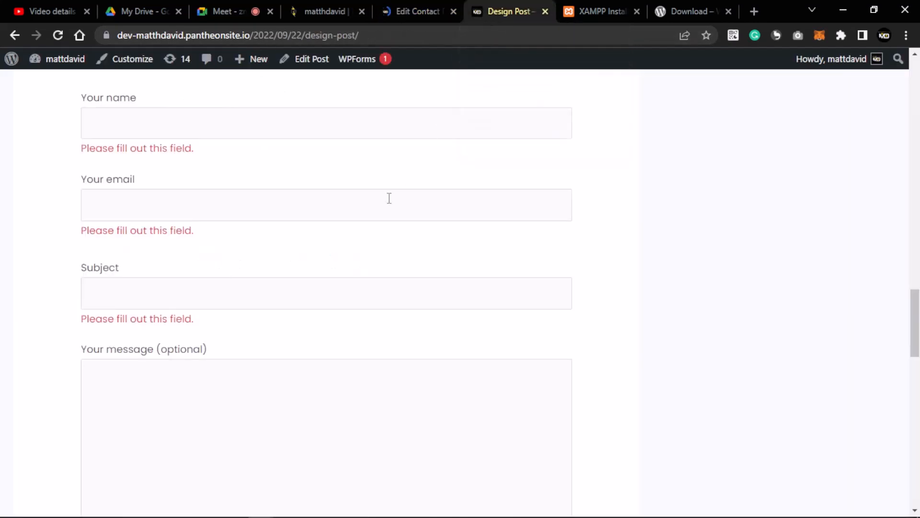
{"action": "key", "text": "F5"}
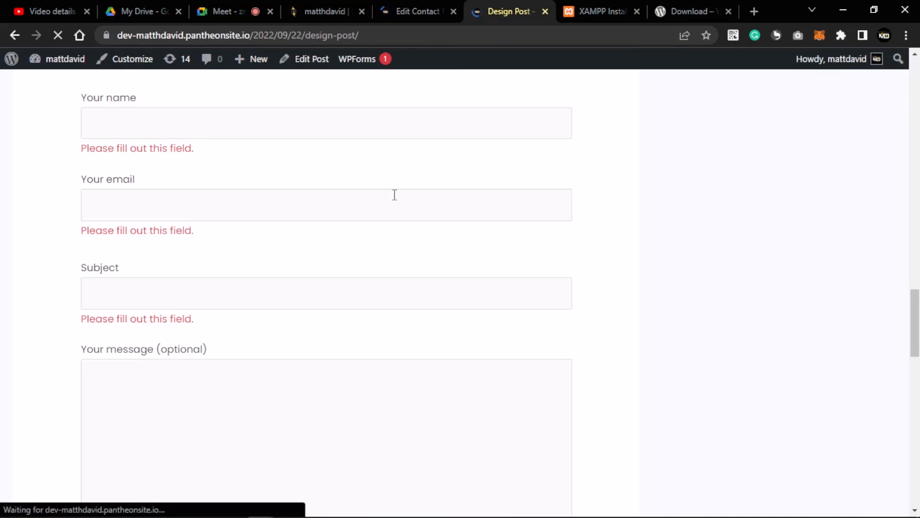
{"action": "scroll", "coordinate": [396, 194], "scroll_direction": "down", "scroll_amount": 5}
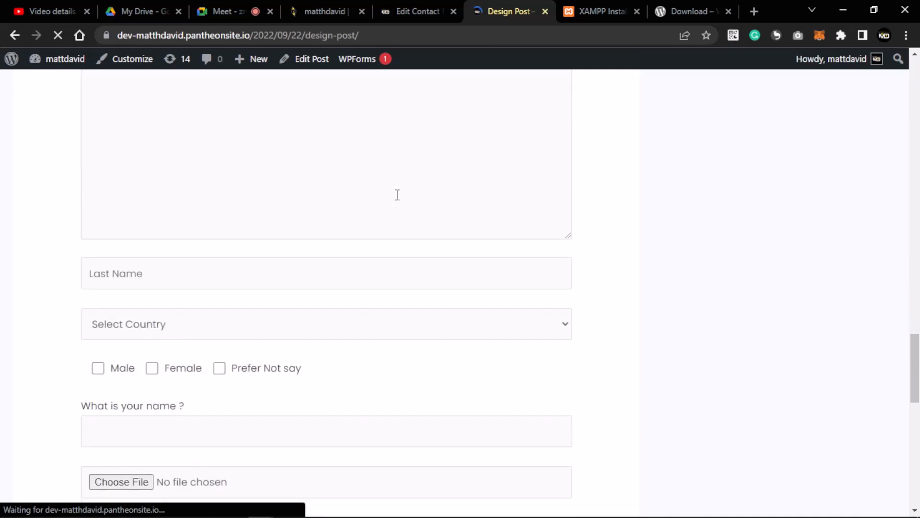
{"action": "scroll", "coordinate": [398, 195], "scroll_direction": "down", "scroll_amount": 5}
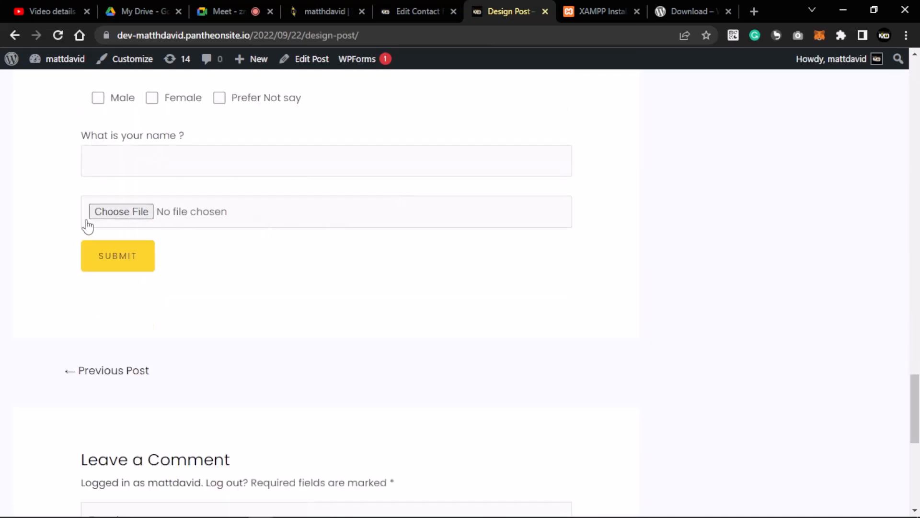
- Attach fun-3d-cartoon-teenage-boy.jpg from Pictures to the upload field, then reopen the picker and cancel
{"action": "left_click", "coordinate": [141, 214]}
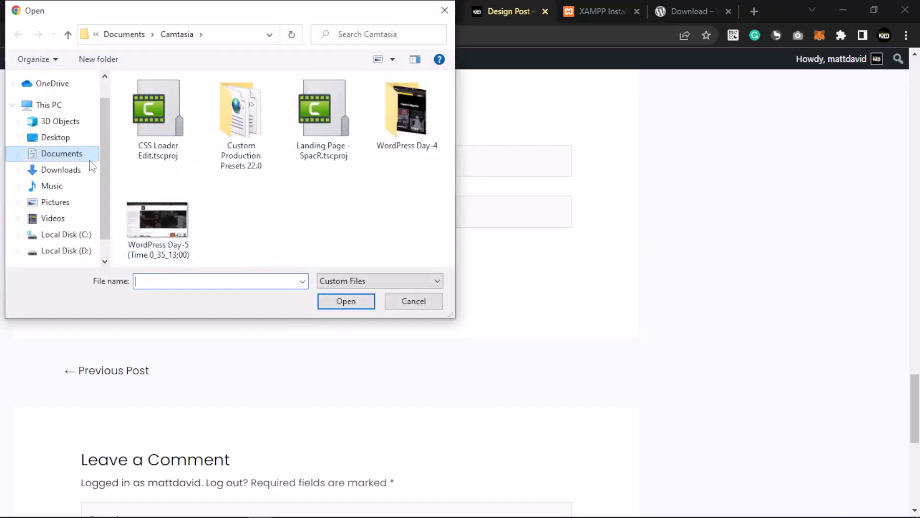
{"action": "left_click", "coordinate": [65, 202]}
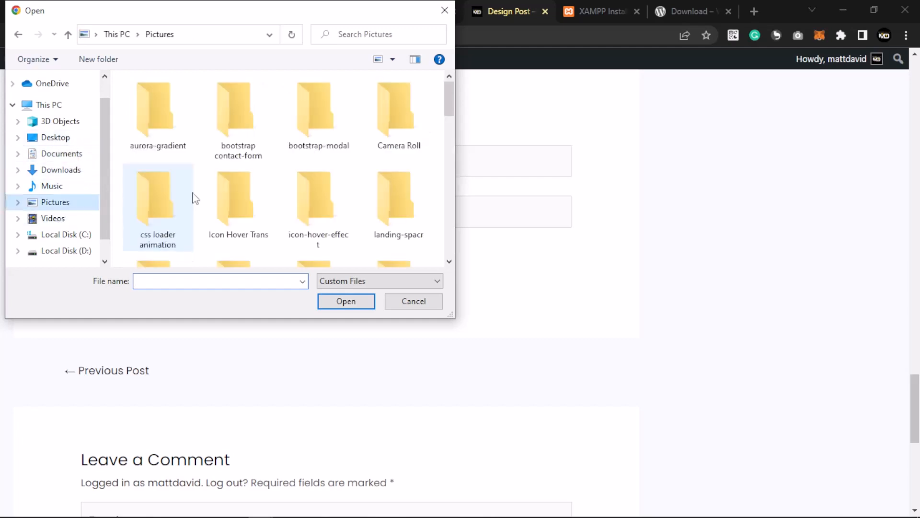
{"action": "scroll", "coordinate": [454, 143], "scroll_direction": "down", "scroll_amount": 5}
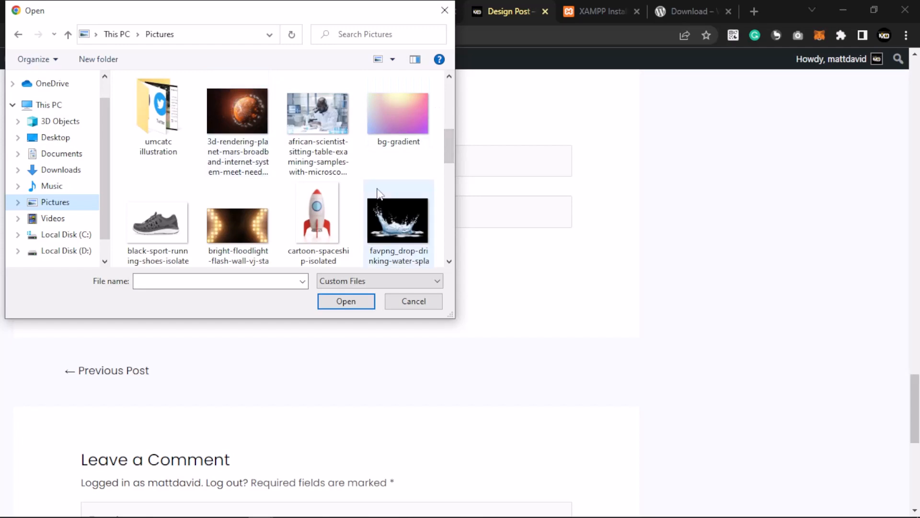
{"action": "scroll", "coordinate": [369, 187], "scroll_direction": "down", "scroll_amount": 5}
{"action": "scroll", "coordinate": [339, 174], "scroll_direction": "up", "scroll_amount": 5}
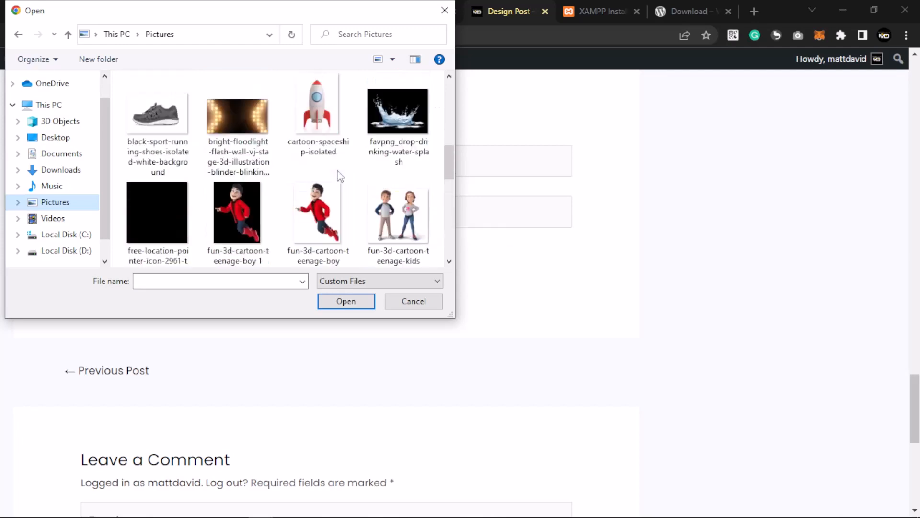
{"action": "scroll", "coordinate": [339, 175], "scroll_direction": "down", "scroll_amount": 3}
{"action": "left_click", "coordinate": [319, 201]}
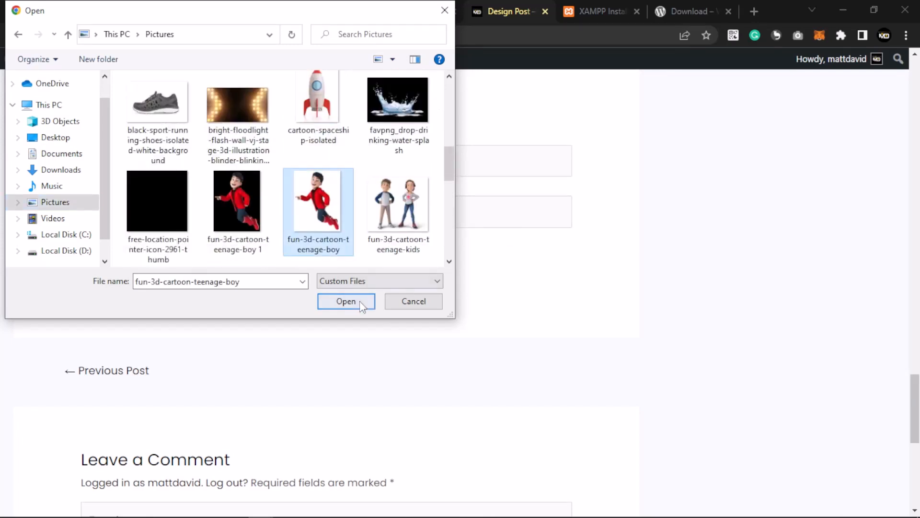
{"action": "left_click", "coordinate": [322, 301]}
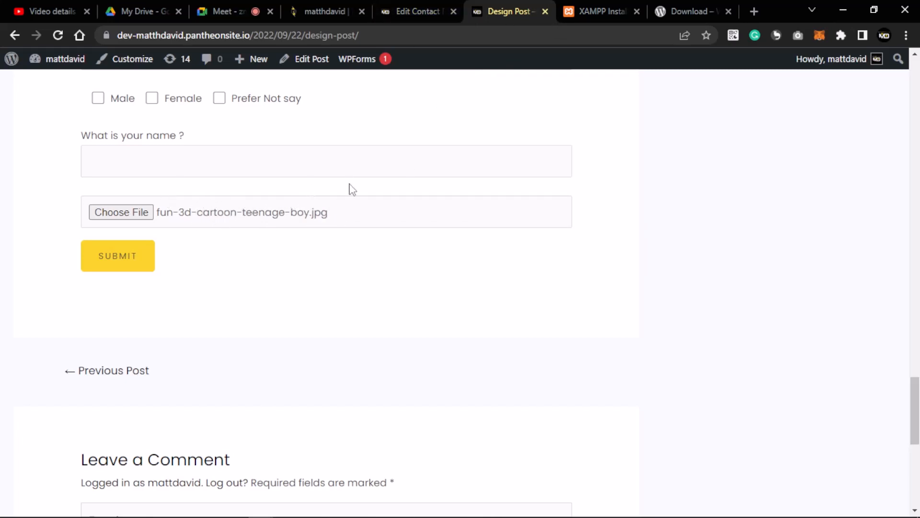
{"action": "left_click", "coordinate": [145, 211]}
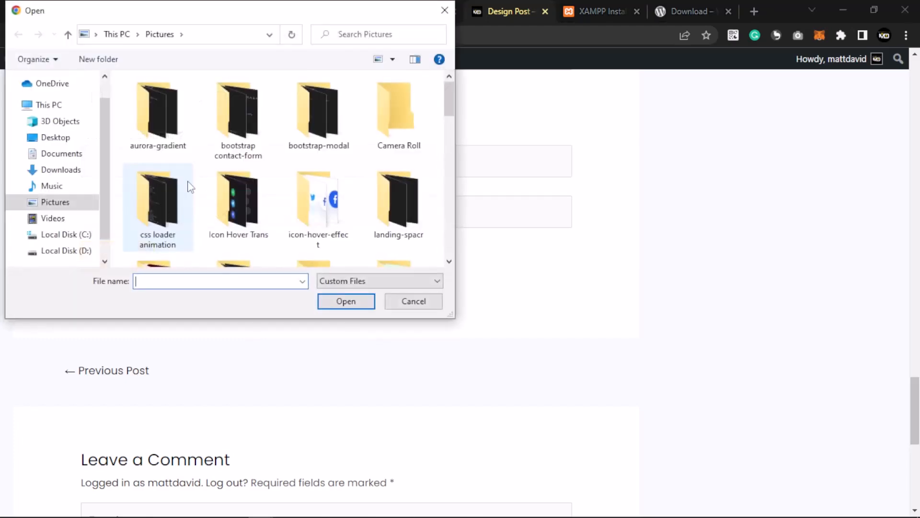
{"action": "left_click", "coordinate": [413, 298]}
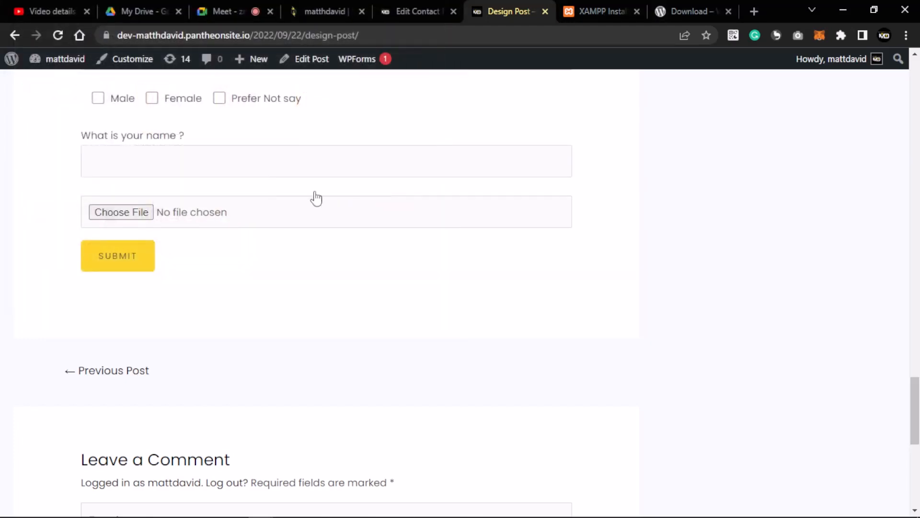
- In the form template, delete the space so the quiz question reads 'What is your name?'
{"action": "left_click", "coordinate": [395, 15]}
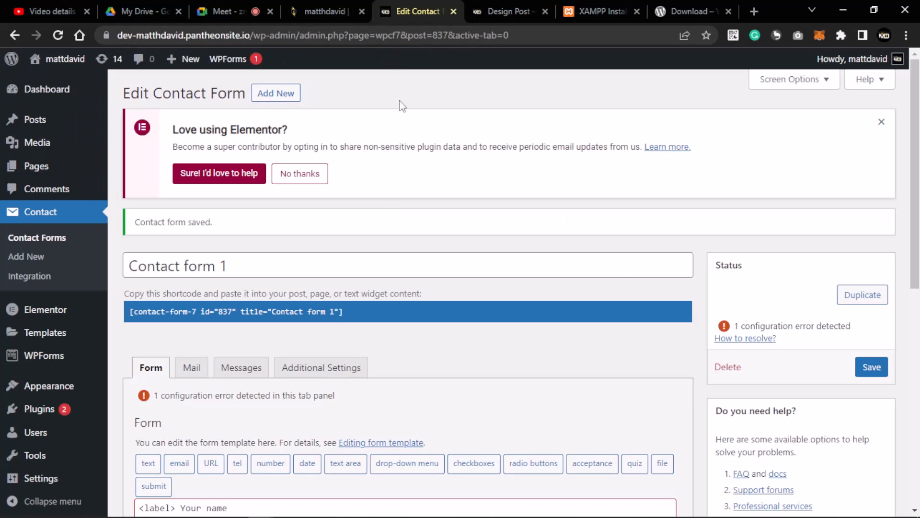
{"action": "scroll", "coordinate": [409, 200], "scroll_direction": "down", "scroll_amount": 8}
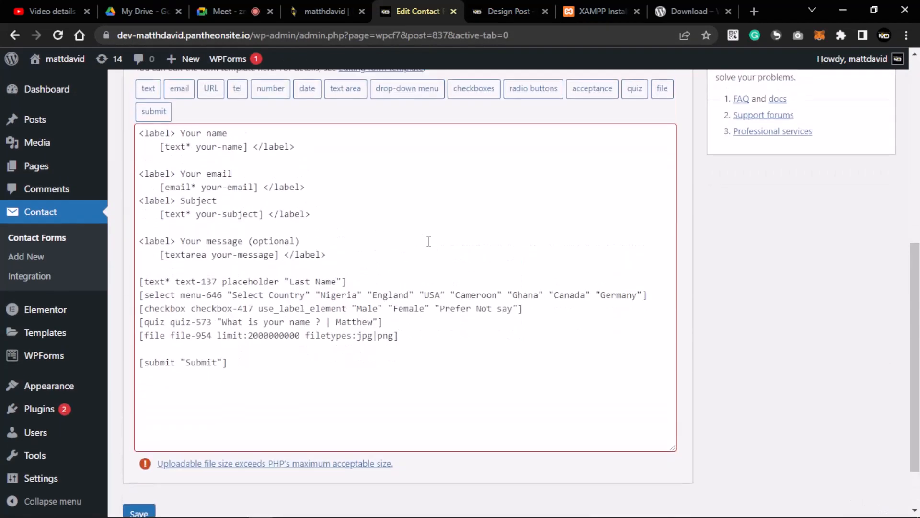
{"action": "left_click", "coordinate": [412, 243]}
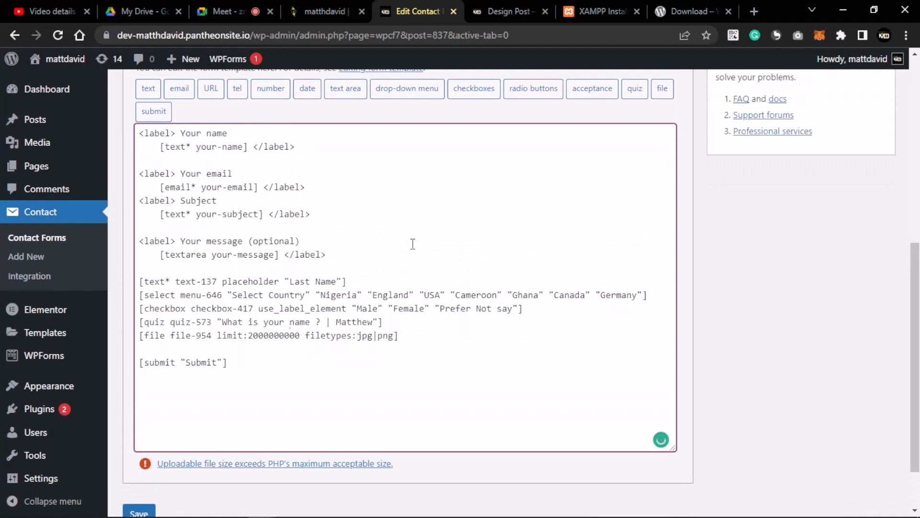
{"action": "scroll", "coordinate": [414, 246], "scroll_direction": "down", "scroll_amount": 2}
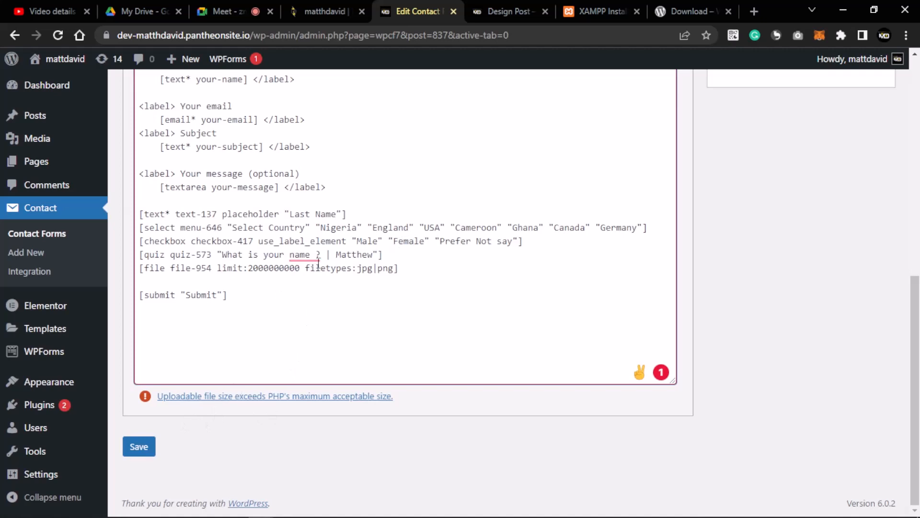
{"action": "mouse_move", "coordinate": [317, 259]}
{"action": "key", "text": "BackSpace"}
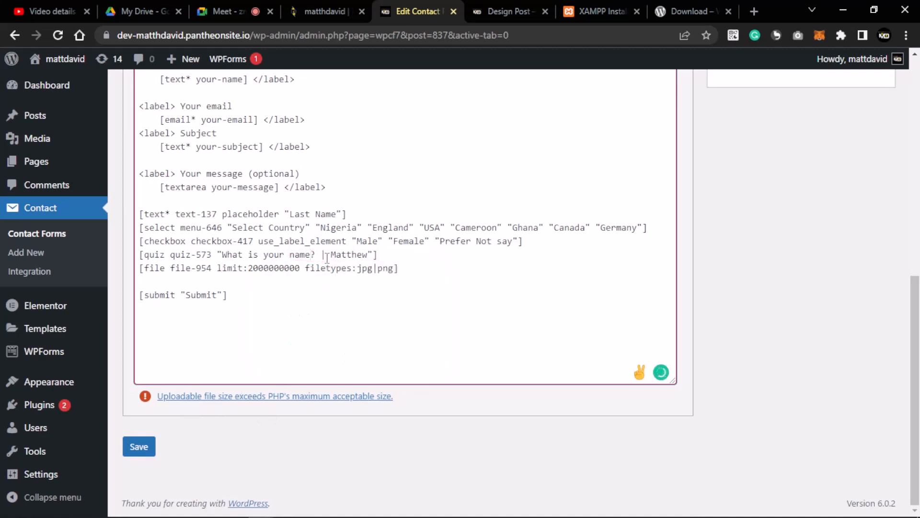